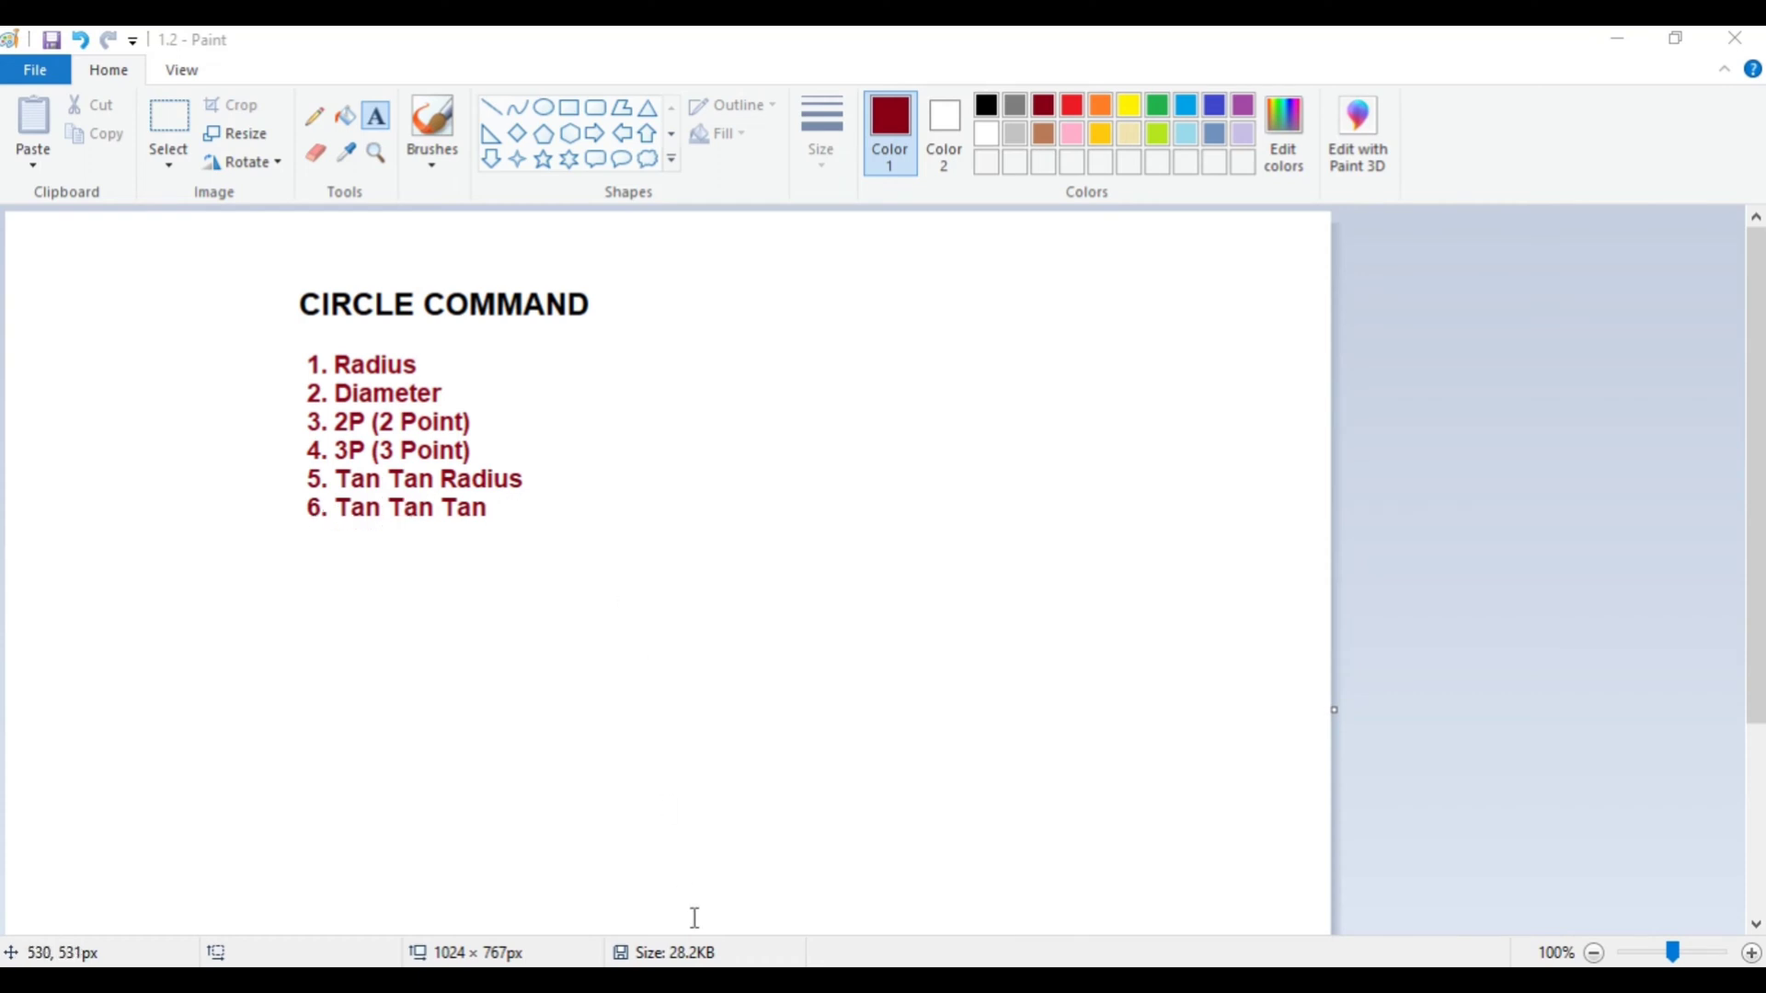
# - Switch to AutoCAD and set the current lineweight for new objects to 0.60 mm
pyautogui.moveTo(791, 980)
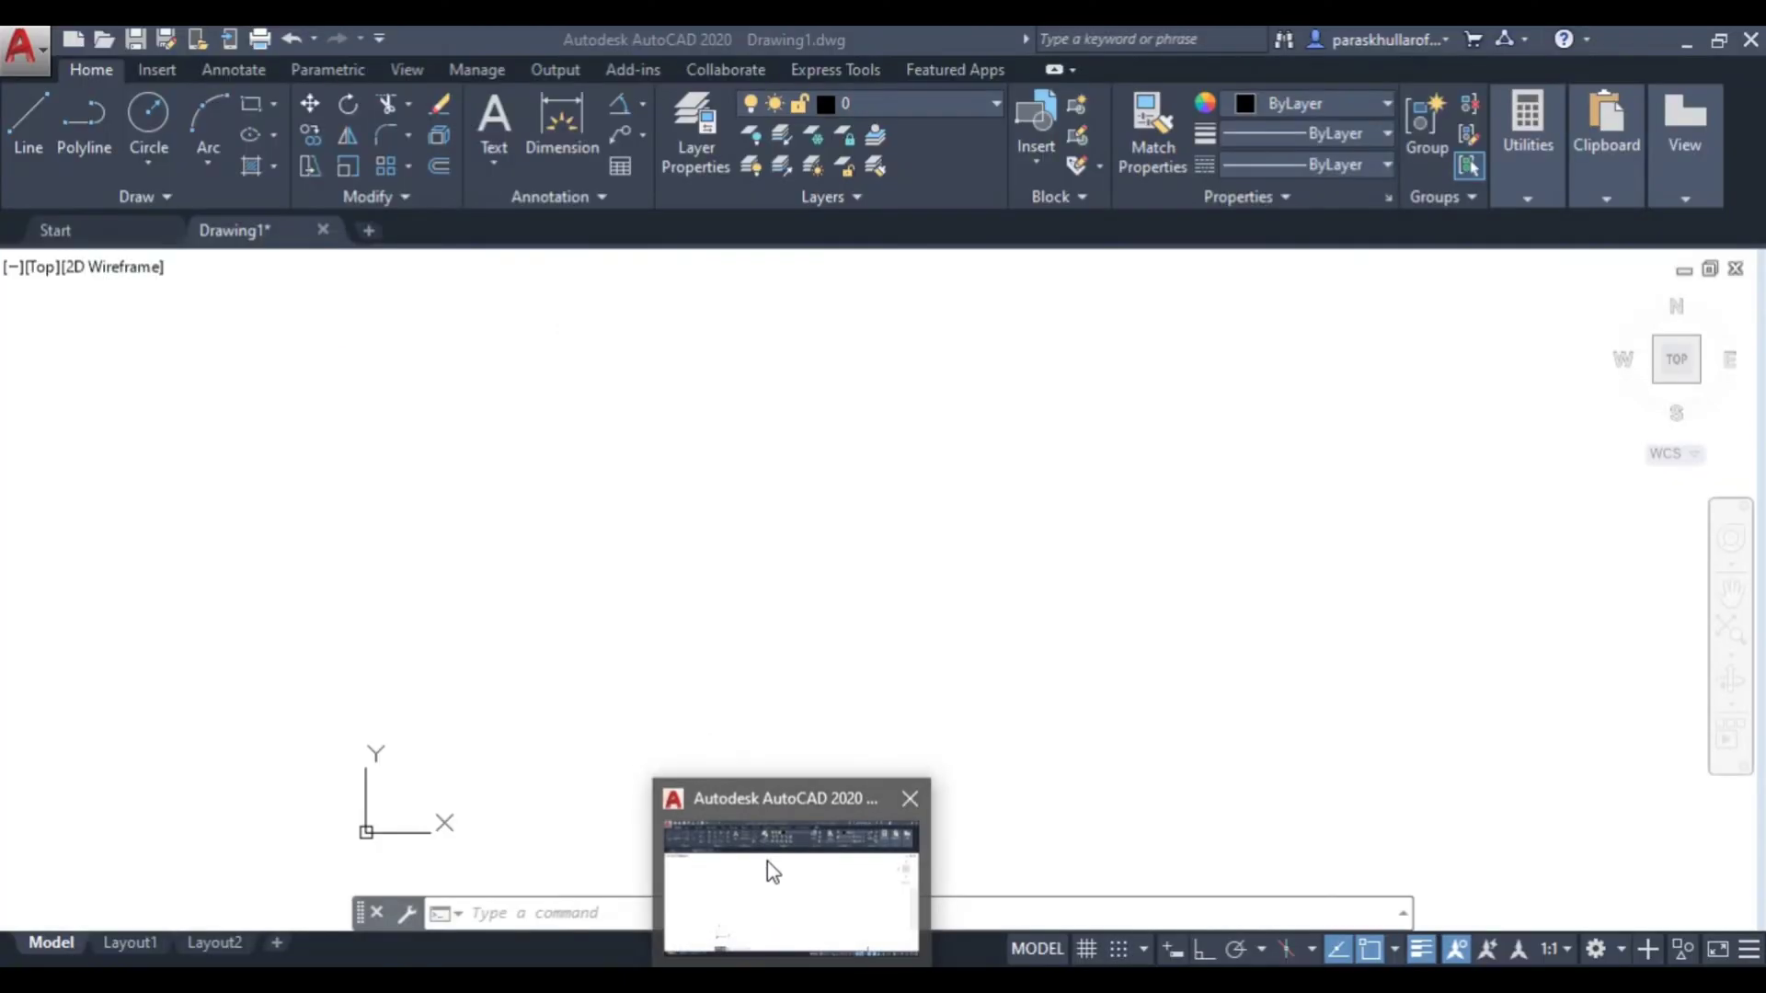
pyautogui.click(773, 914)
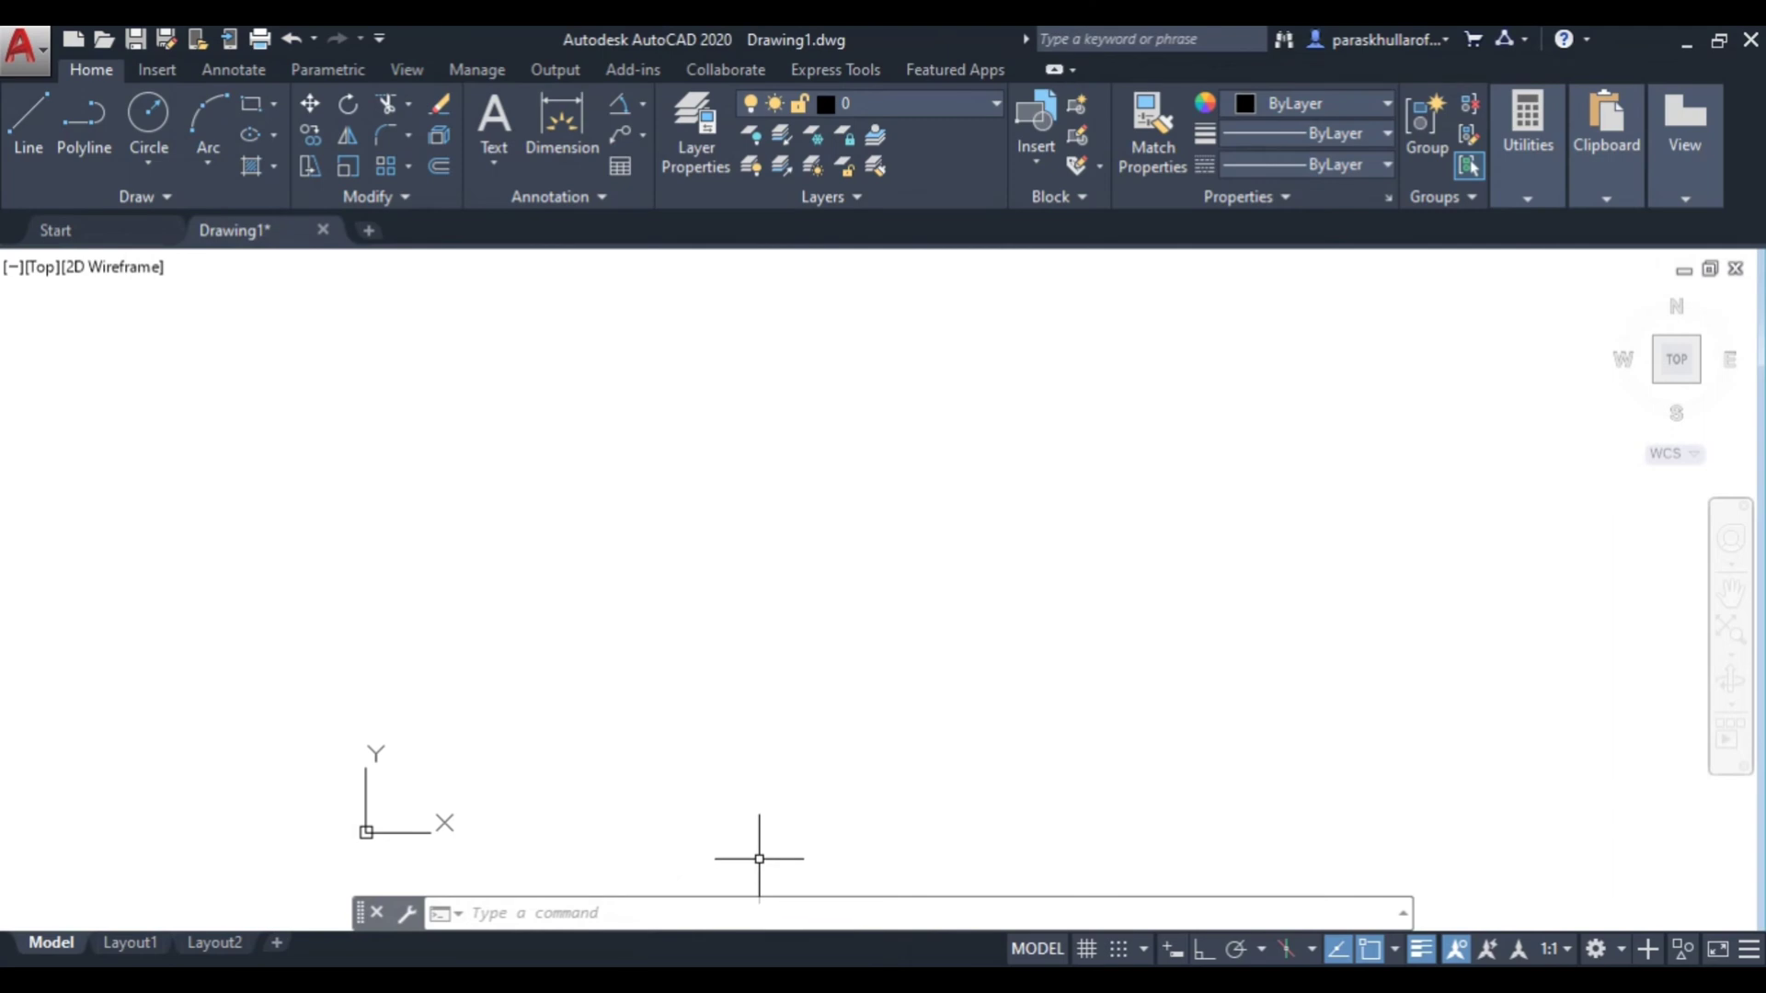
pyautogui.click(1257, 136)
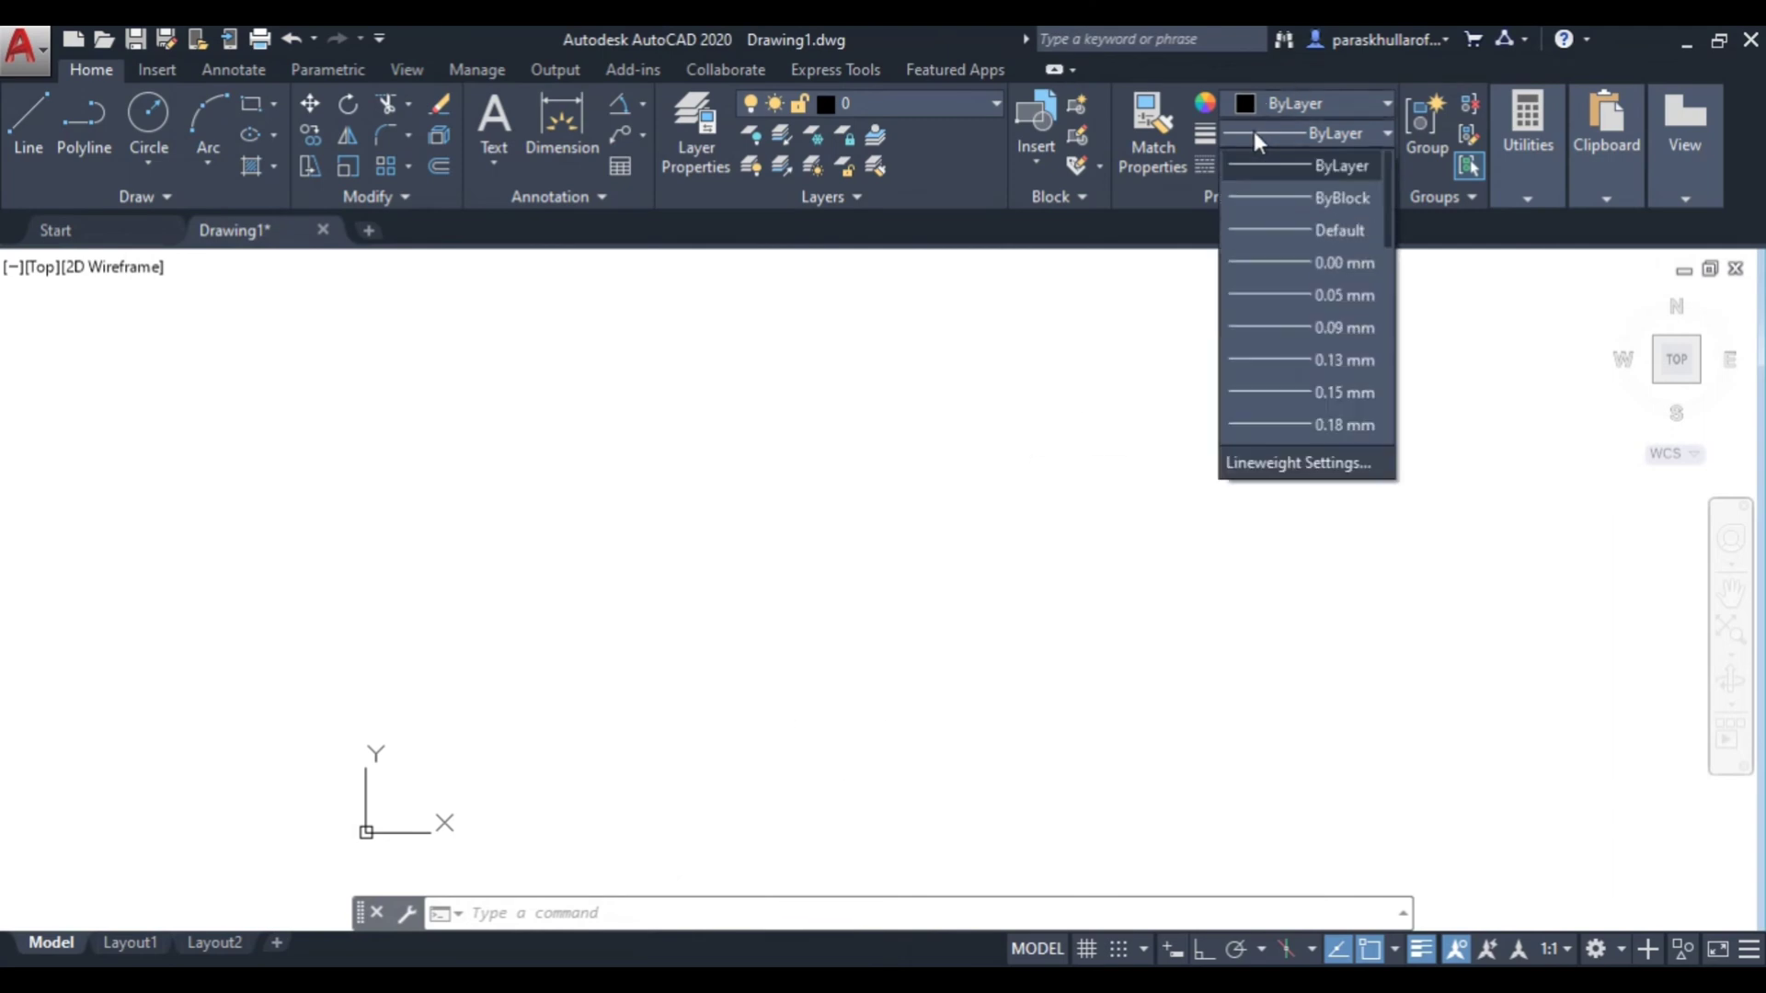
pyautogui.scroll(-3, 1286, 268)
pyautogui.scroll(-2, 1304, 359)
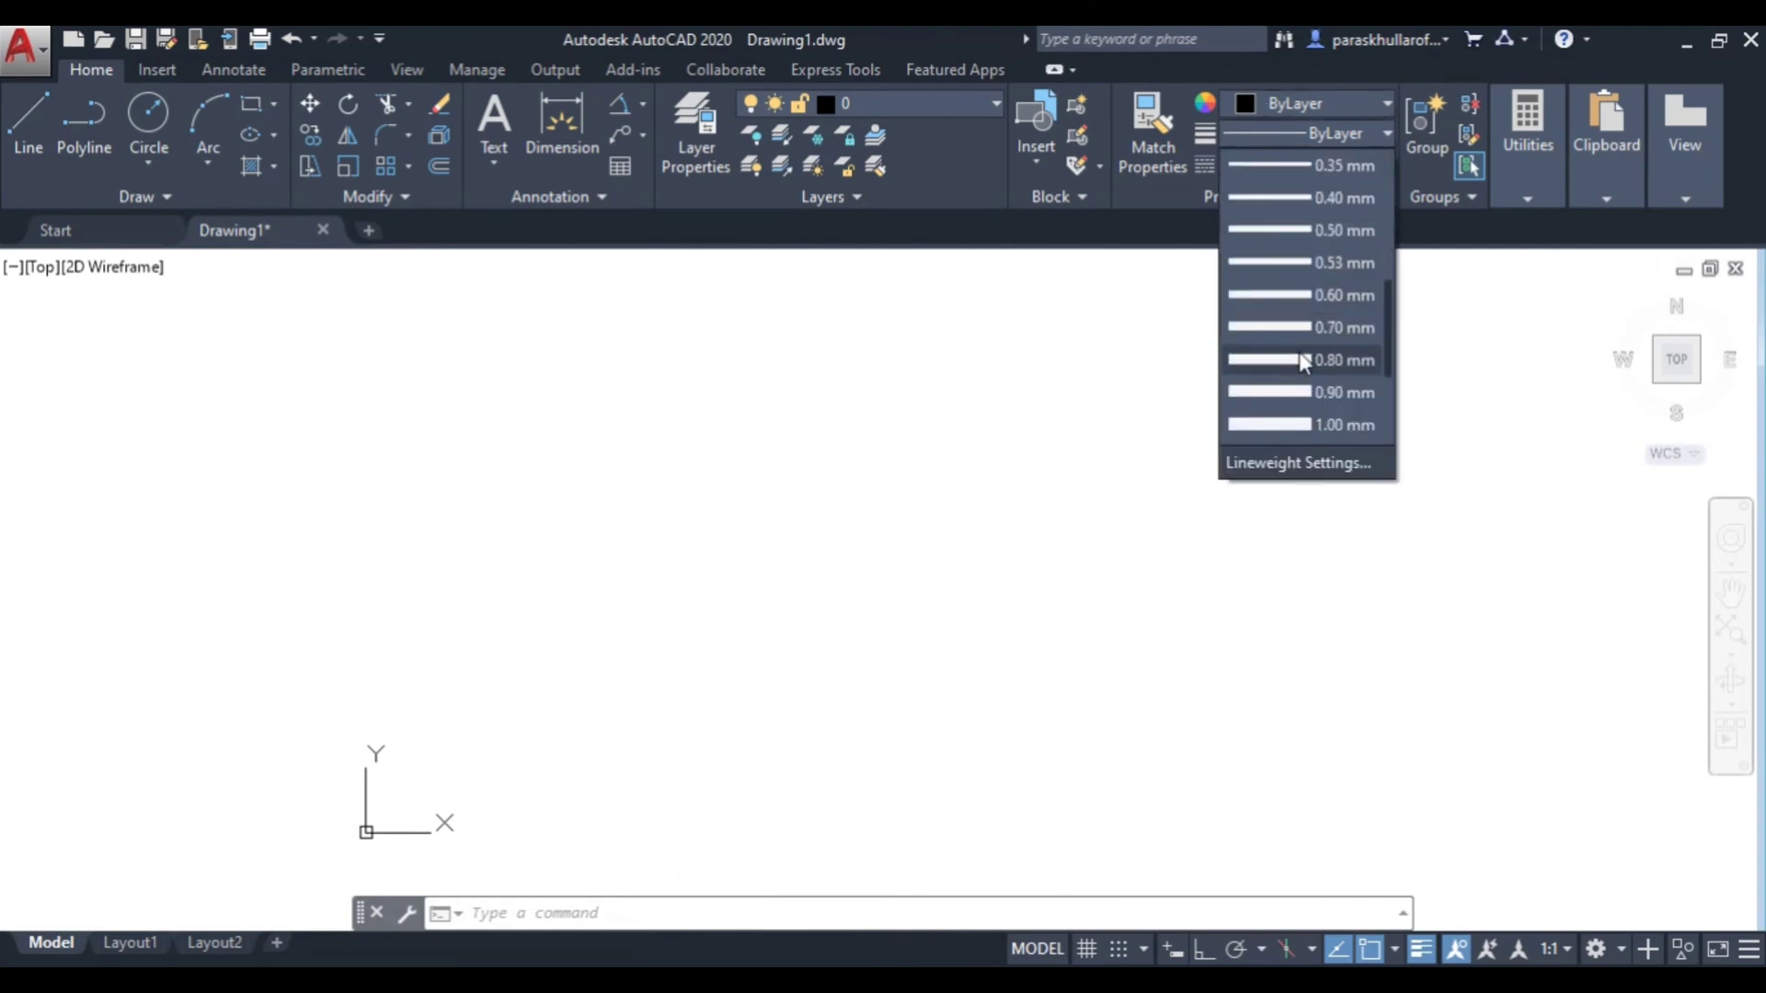
pyautogui.click(1304, 317)
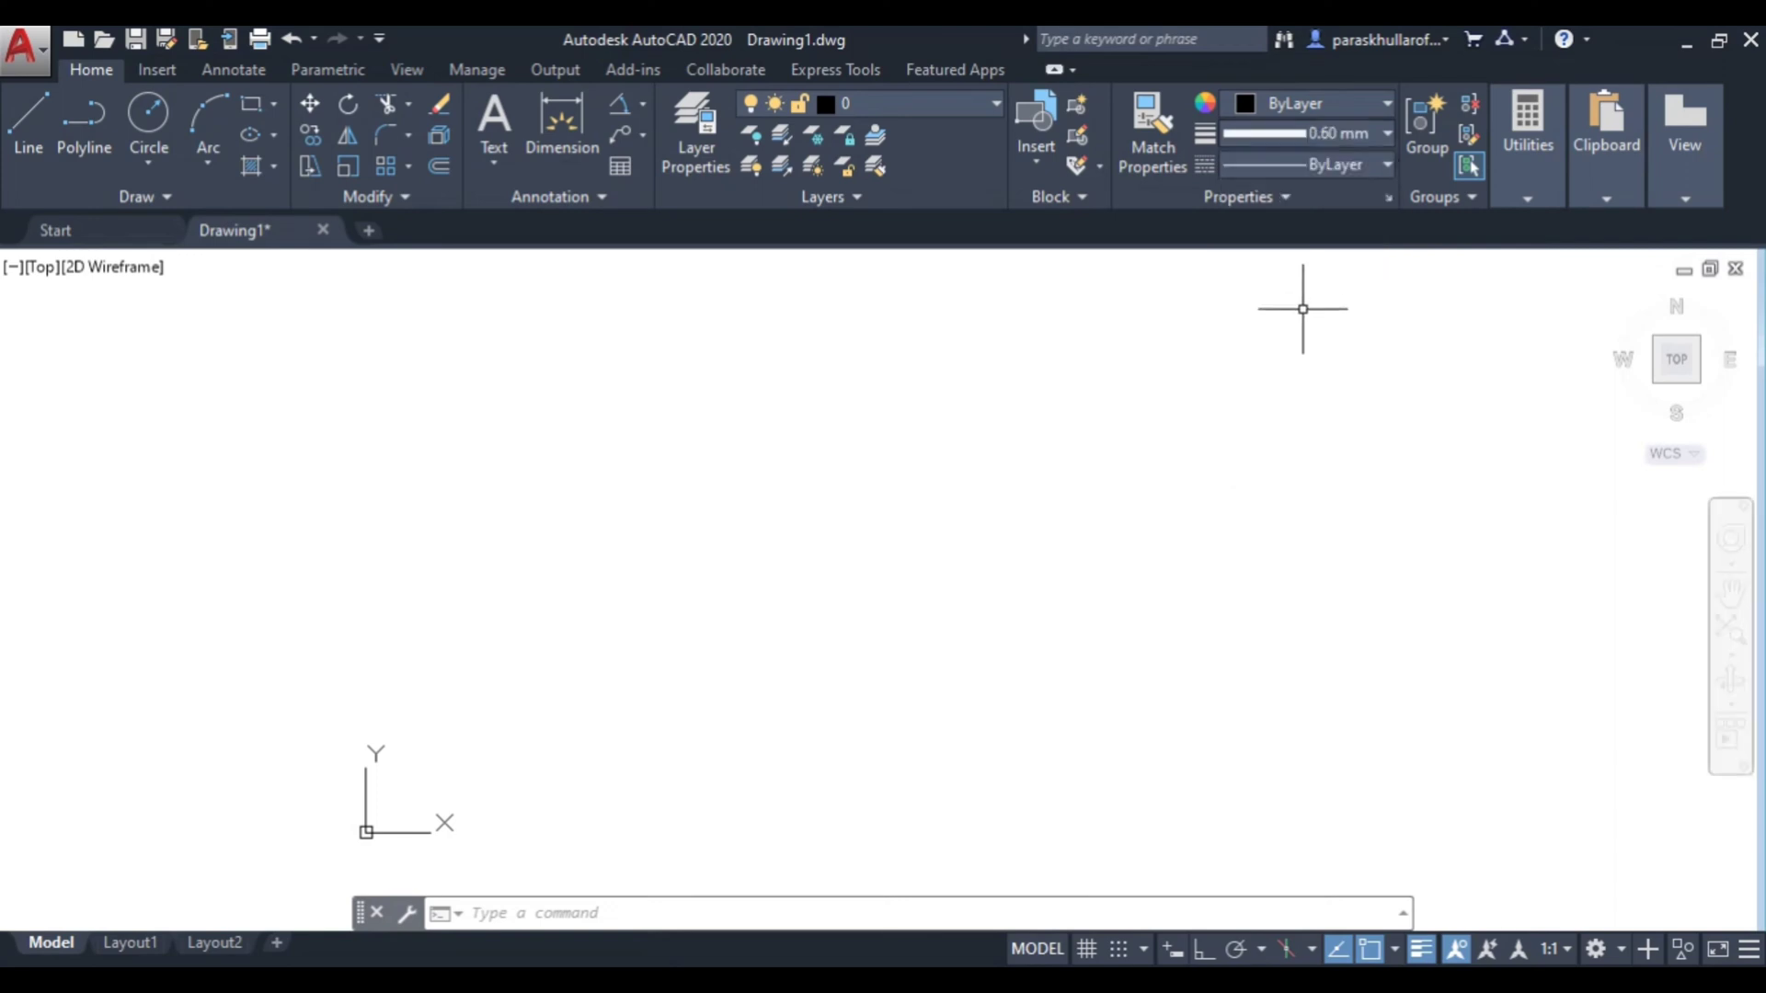
# - Draw a circle with a radius of 25 near the middle of the empty drawing area
pyautogui.click(150, 114)
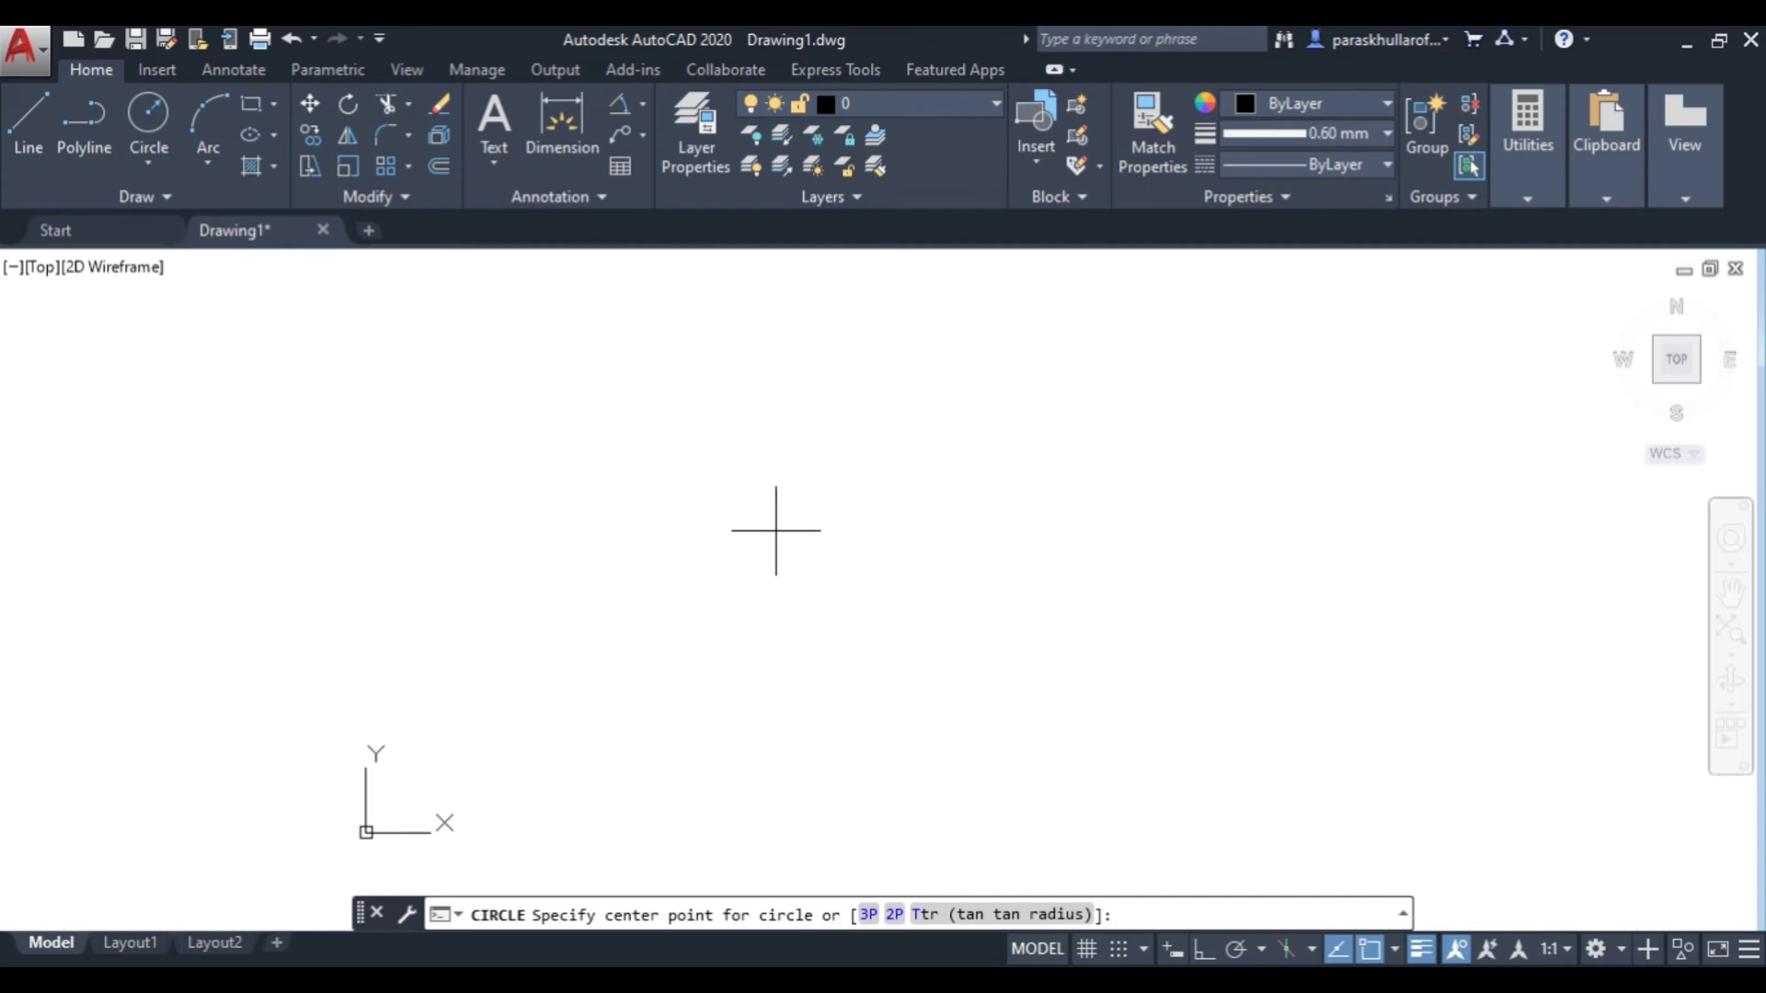
pyautogui.click(776, 530)
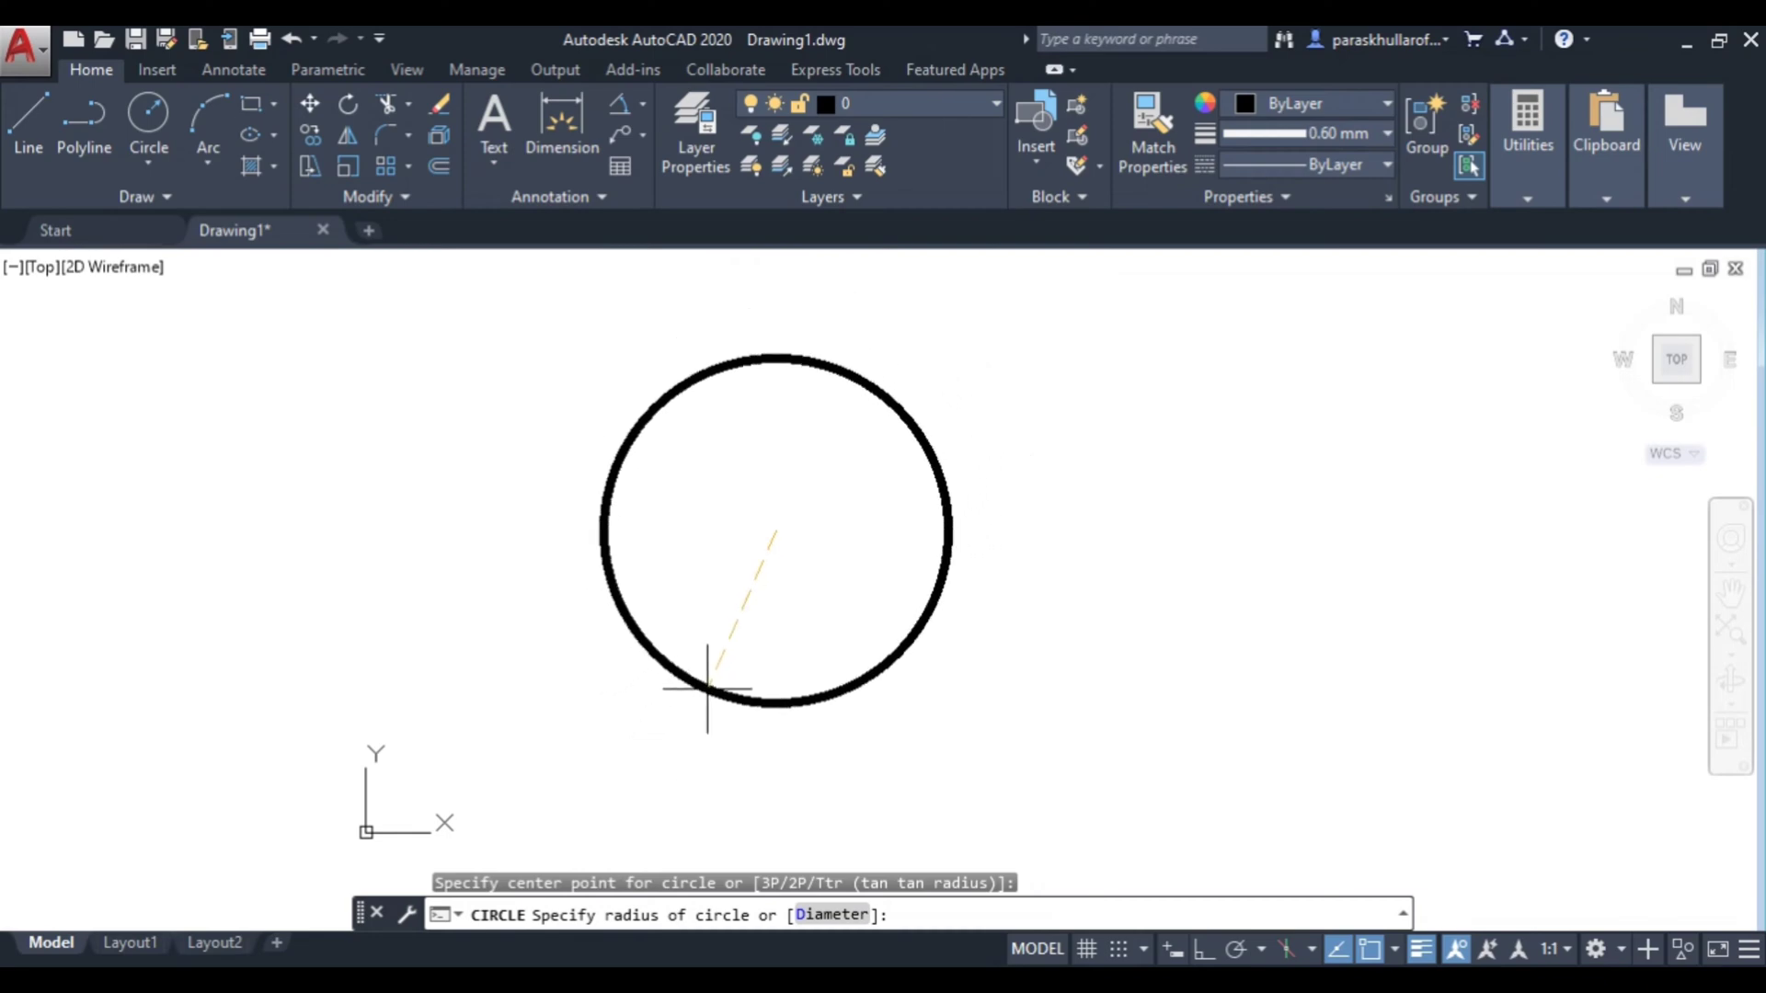
pyautogui.write('25')
pyautogui.press('Return')
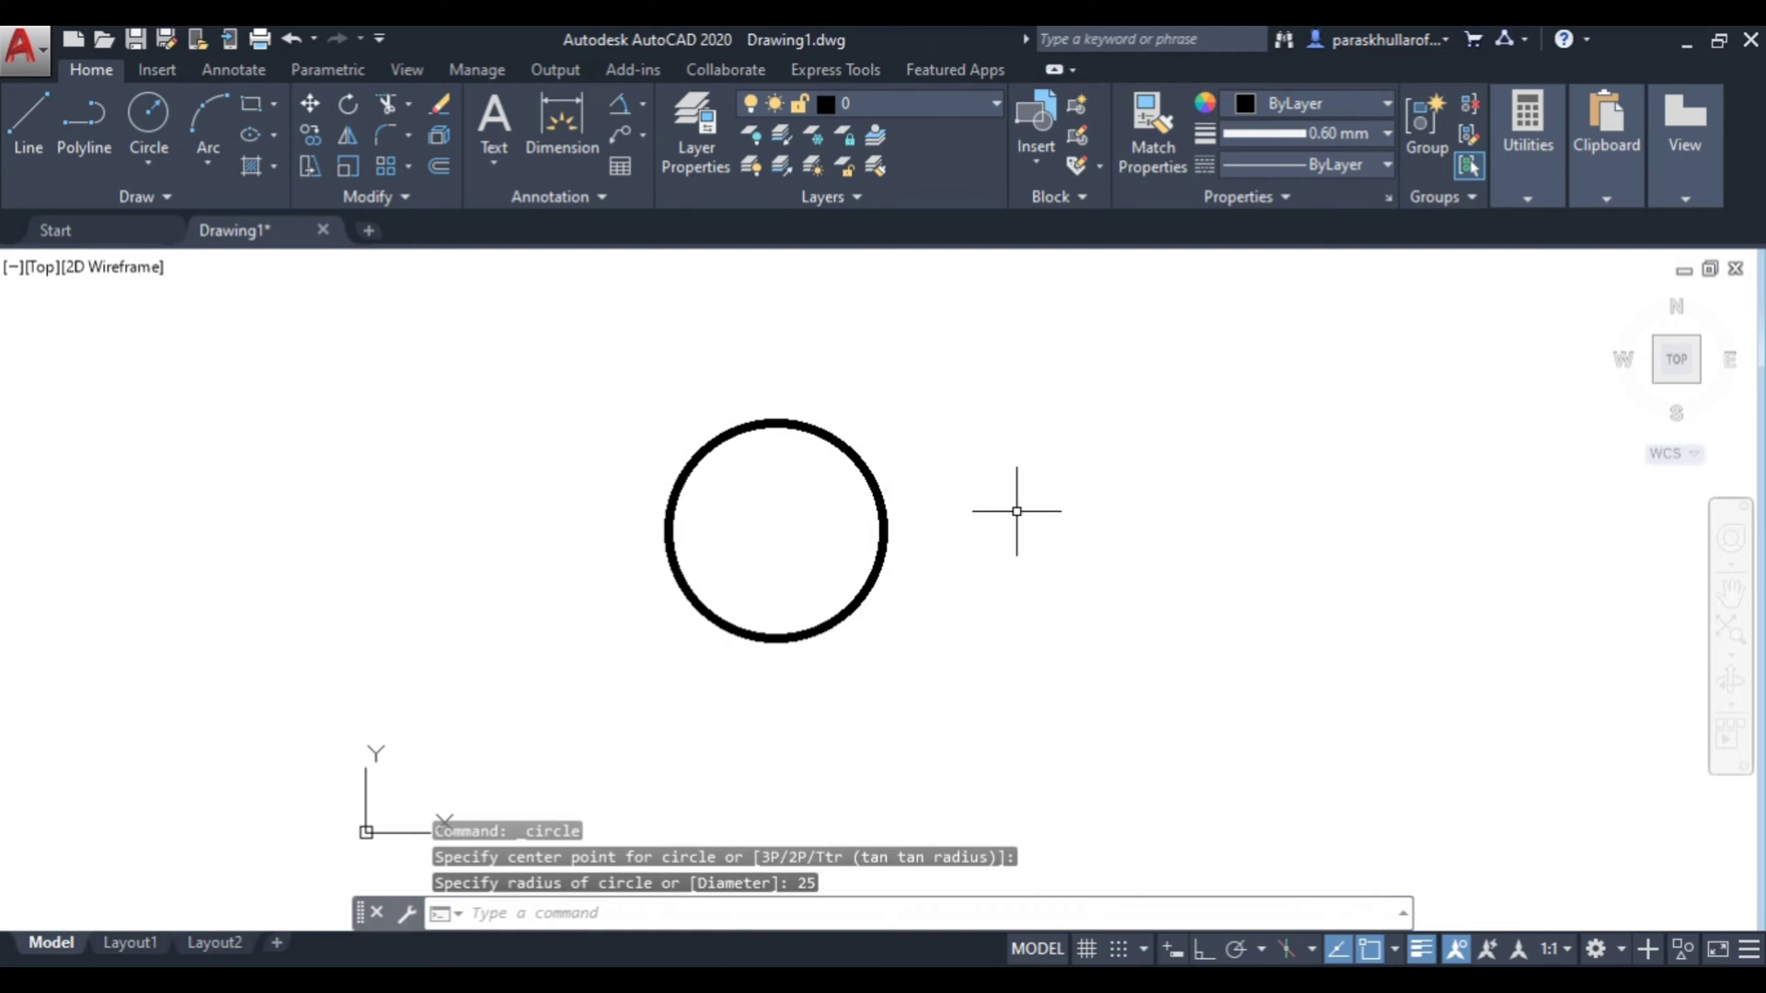
# - Add a radius dimension to the circle, placing its text outside to the upper right
pyautogui.moveTo(1012, 509)
pyautogui.mouseDown(button='middle')
pyautogui.moveTo(950, 537)
pyautogui.moveTo(633, 513)
pyautogui.moveTo(725, 520)
pyautogui.moveTo(694, 551)
pyautogui.mouseUp(button='middle')
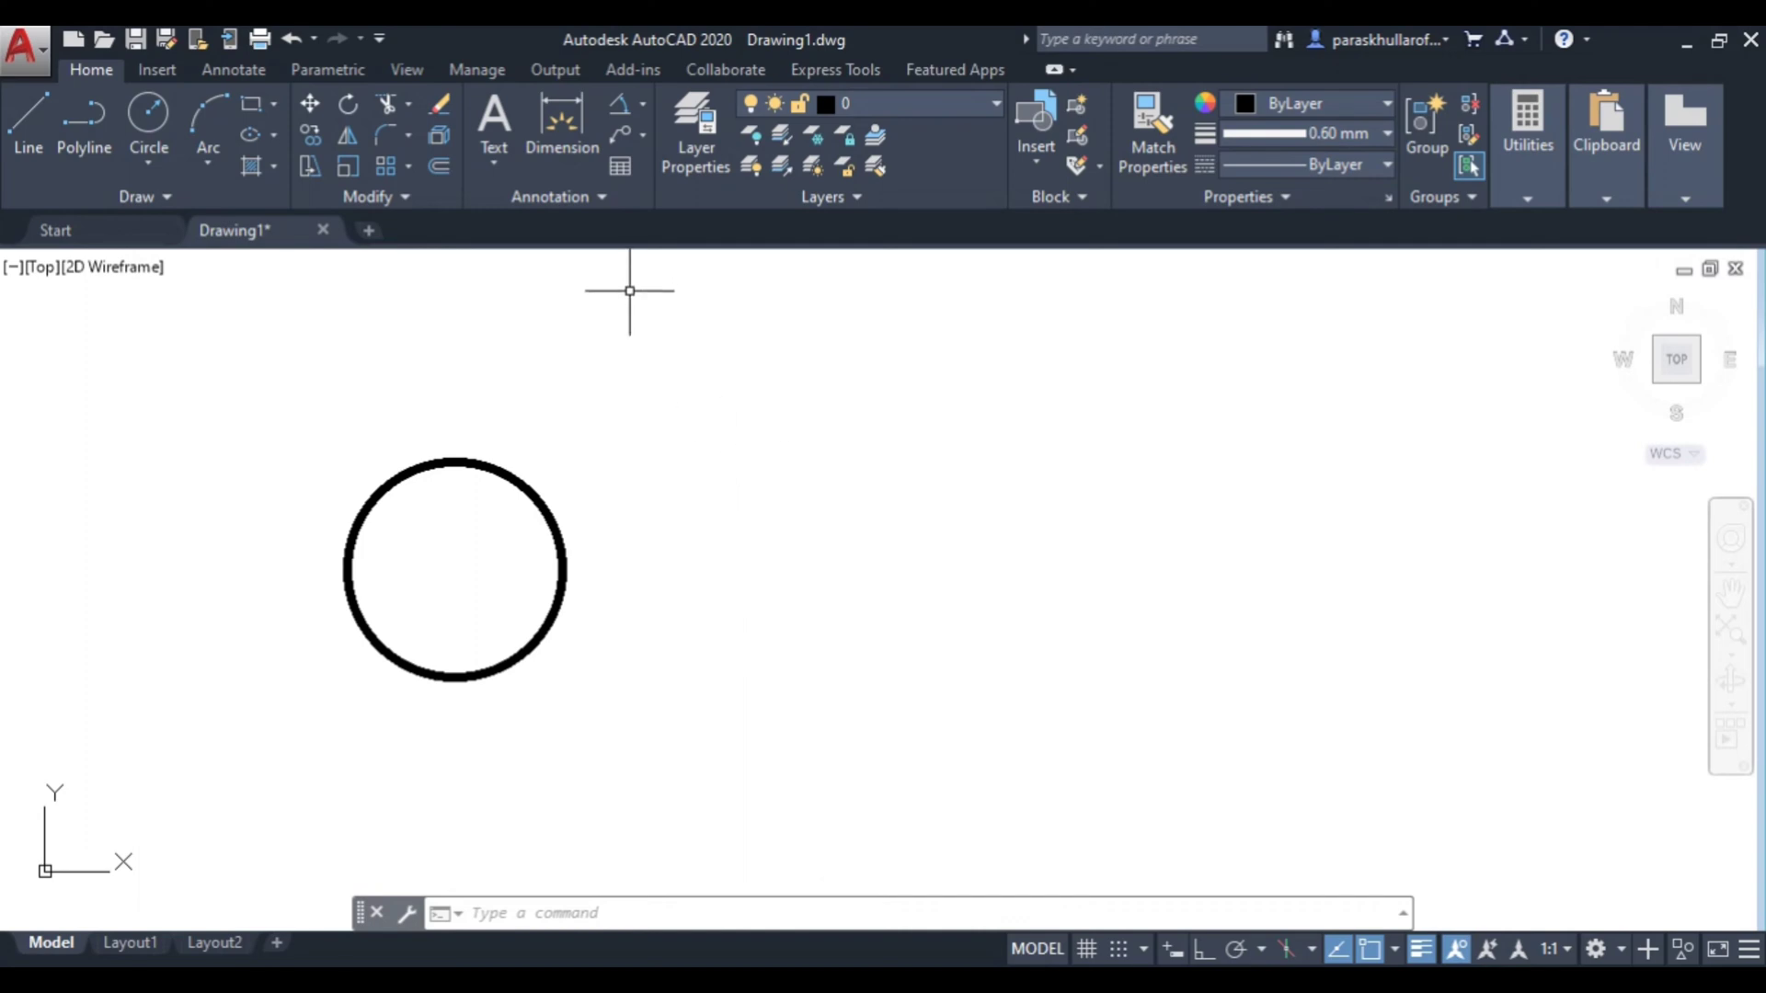
pyautogui.click(643, 104)
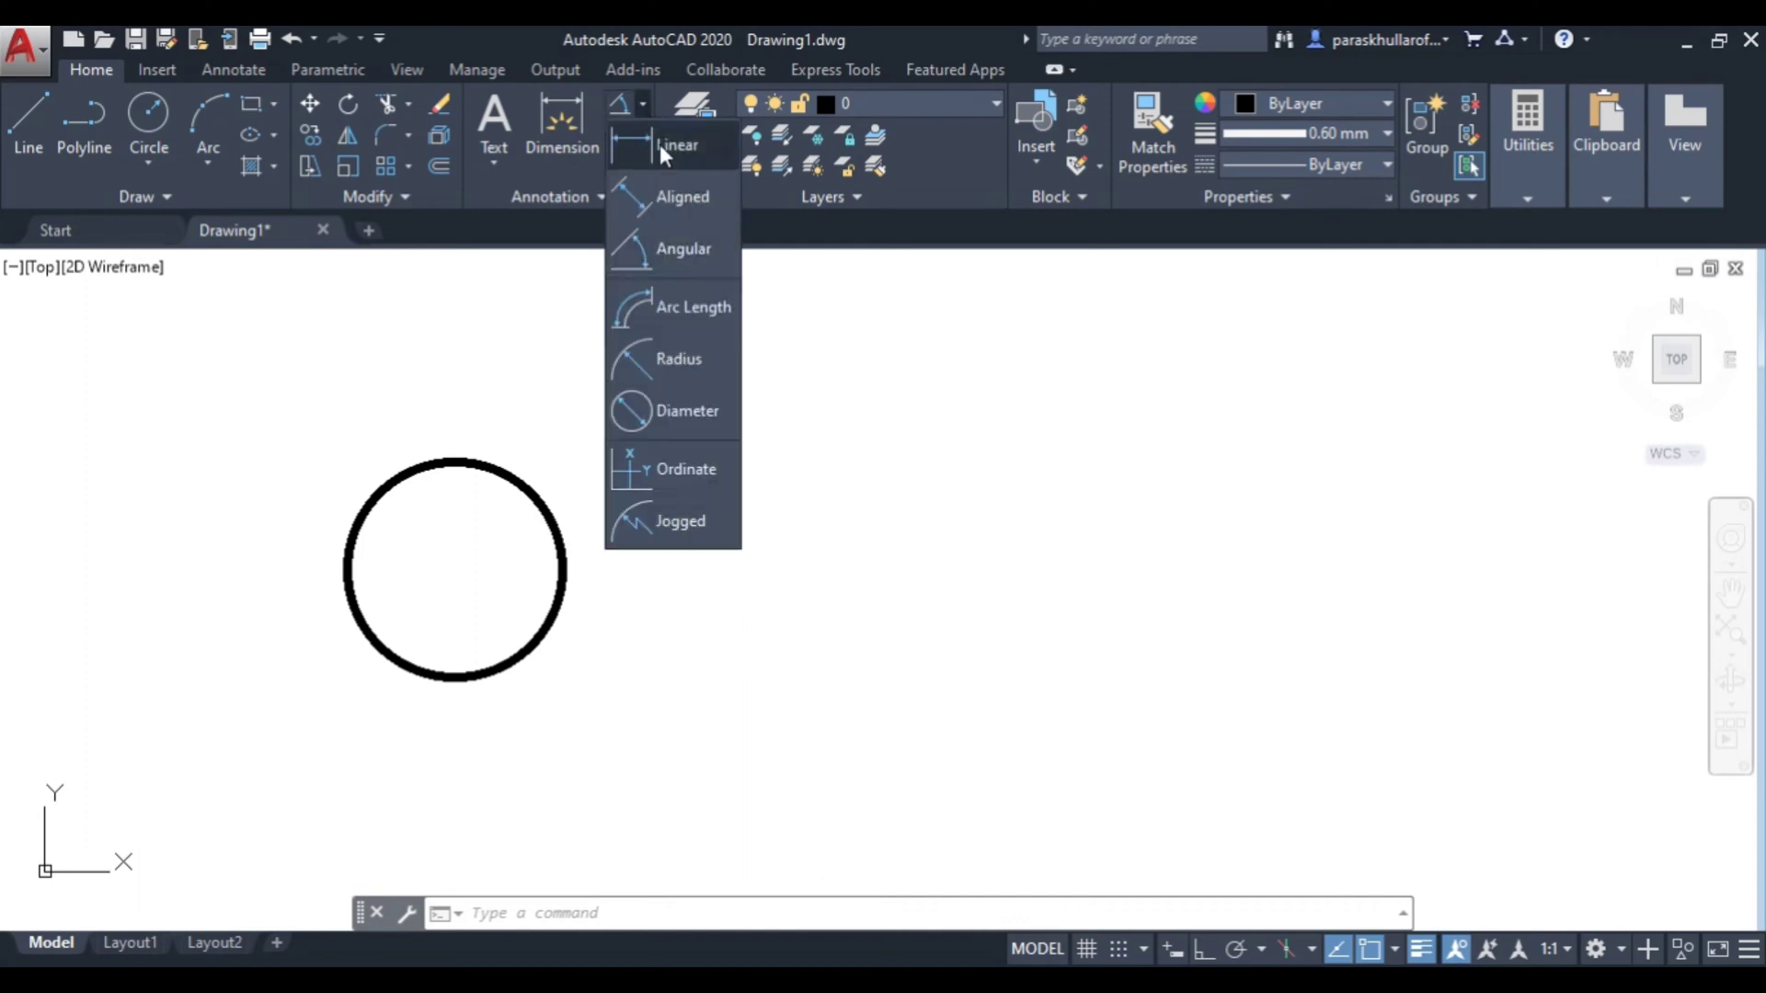
pyautogui.click(682, 359)
pyautogui.click(507, 472)
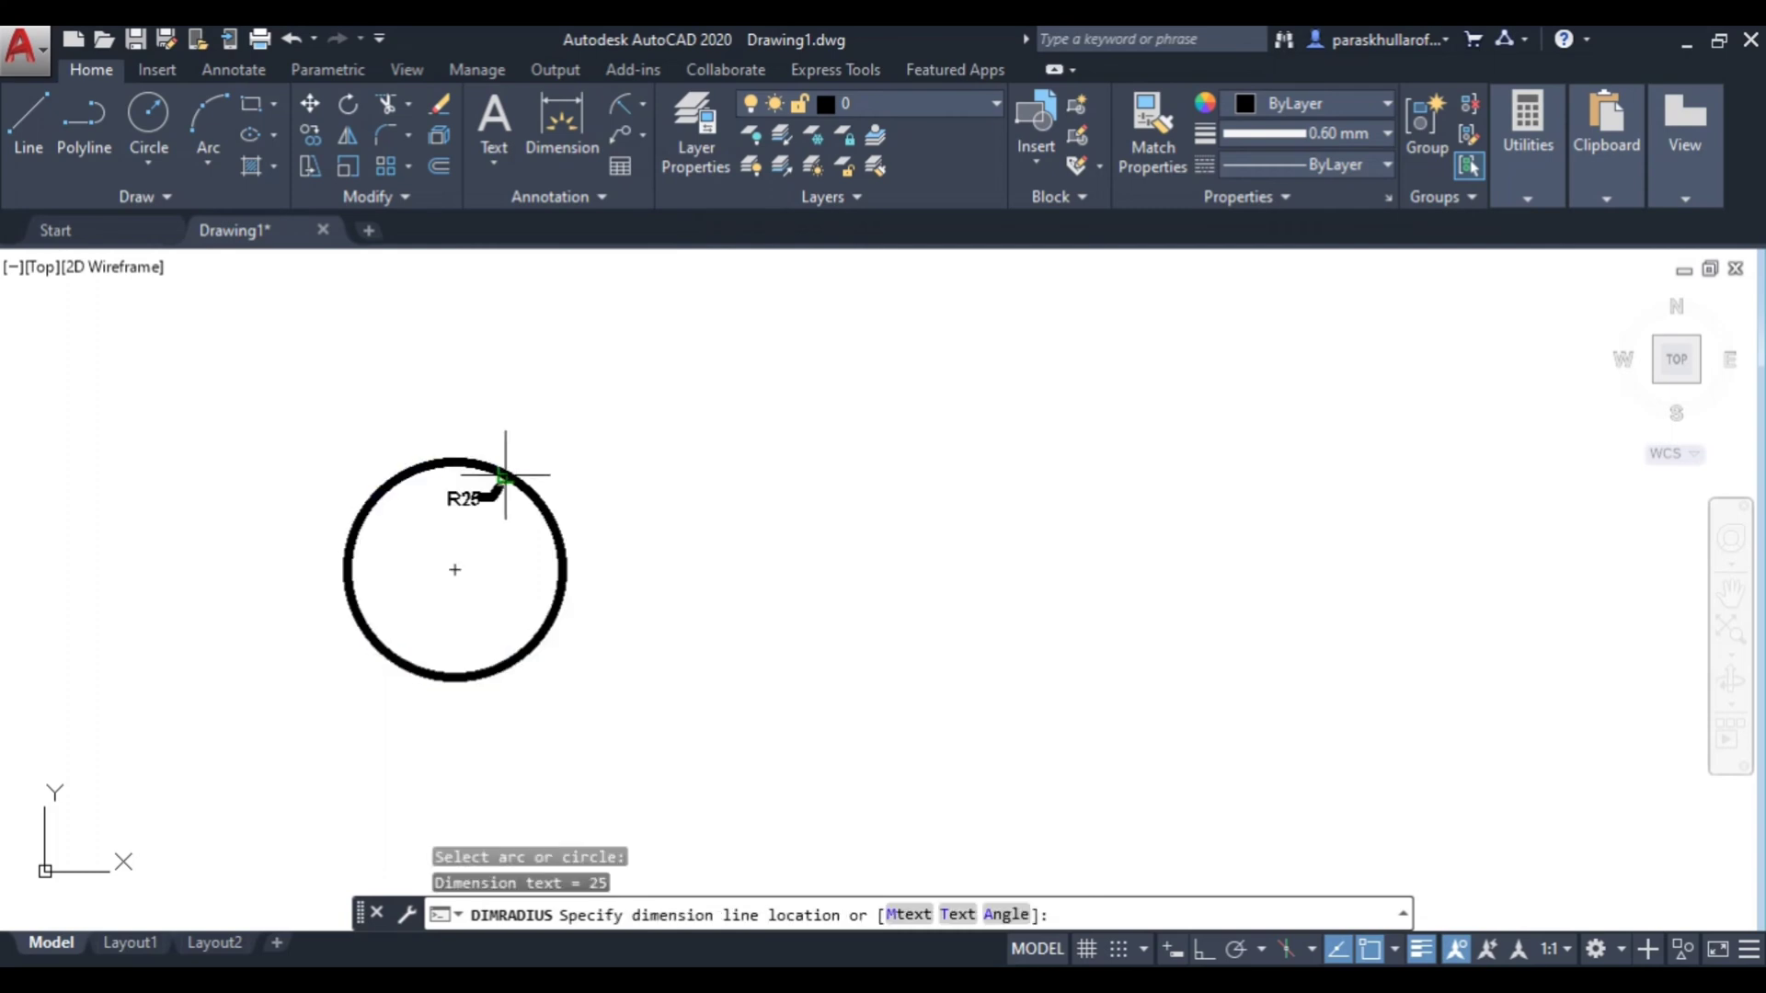
pyautogui.click(559, 405)
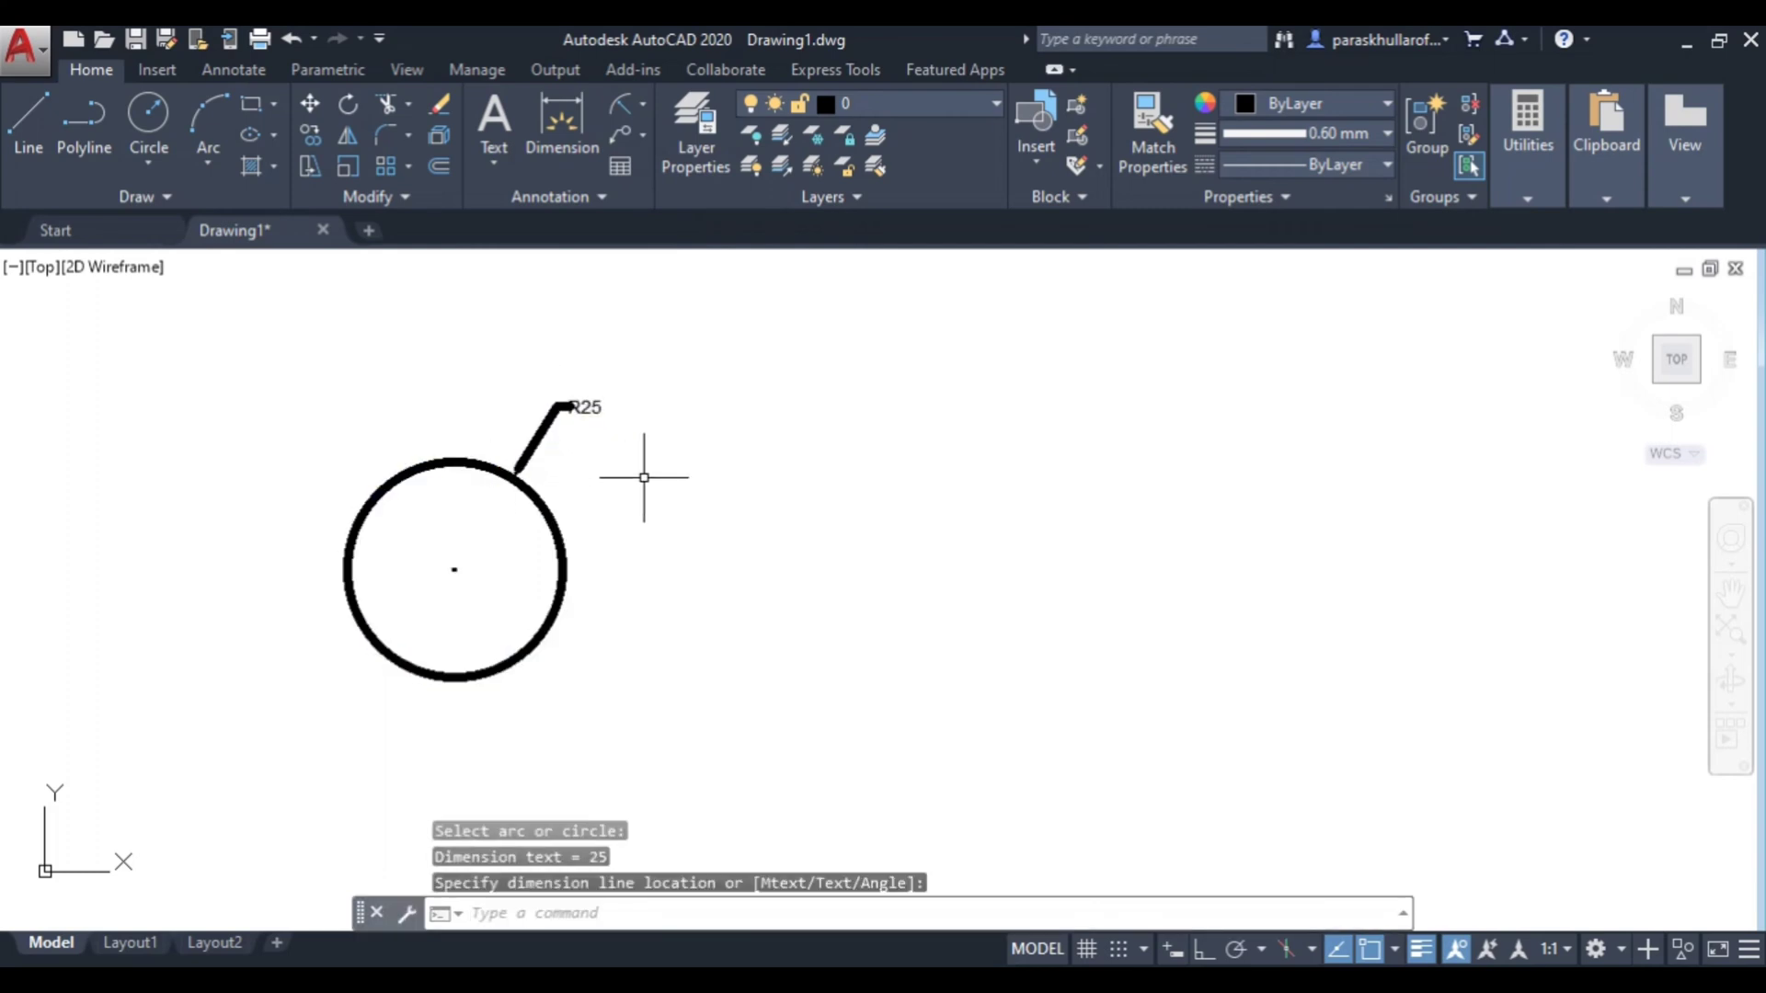
# - Set the radius dimension's lineweight to ByLayer and deselect it
pyautogui.click(568, 405)
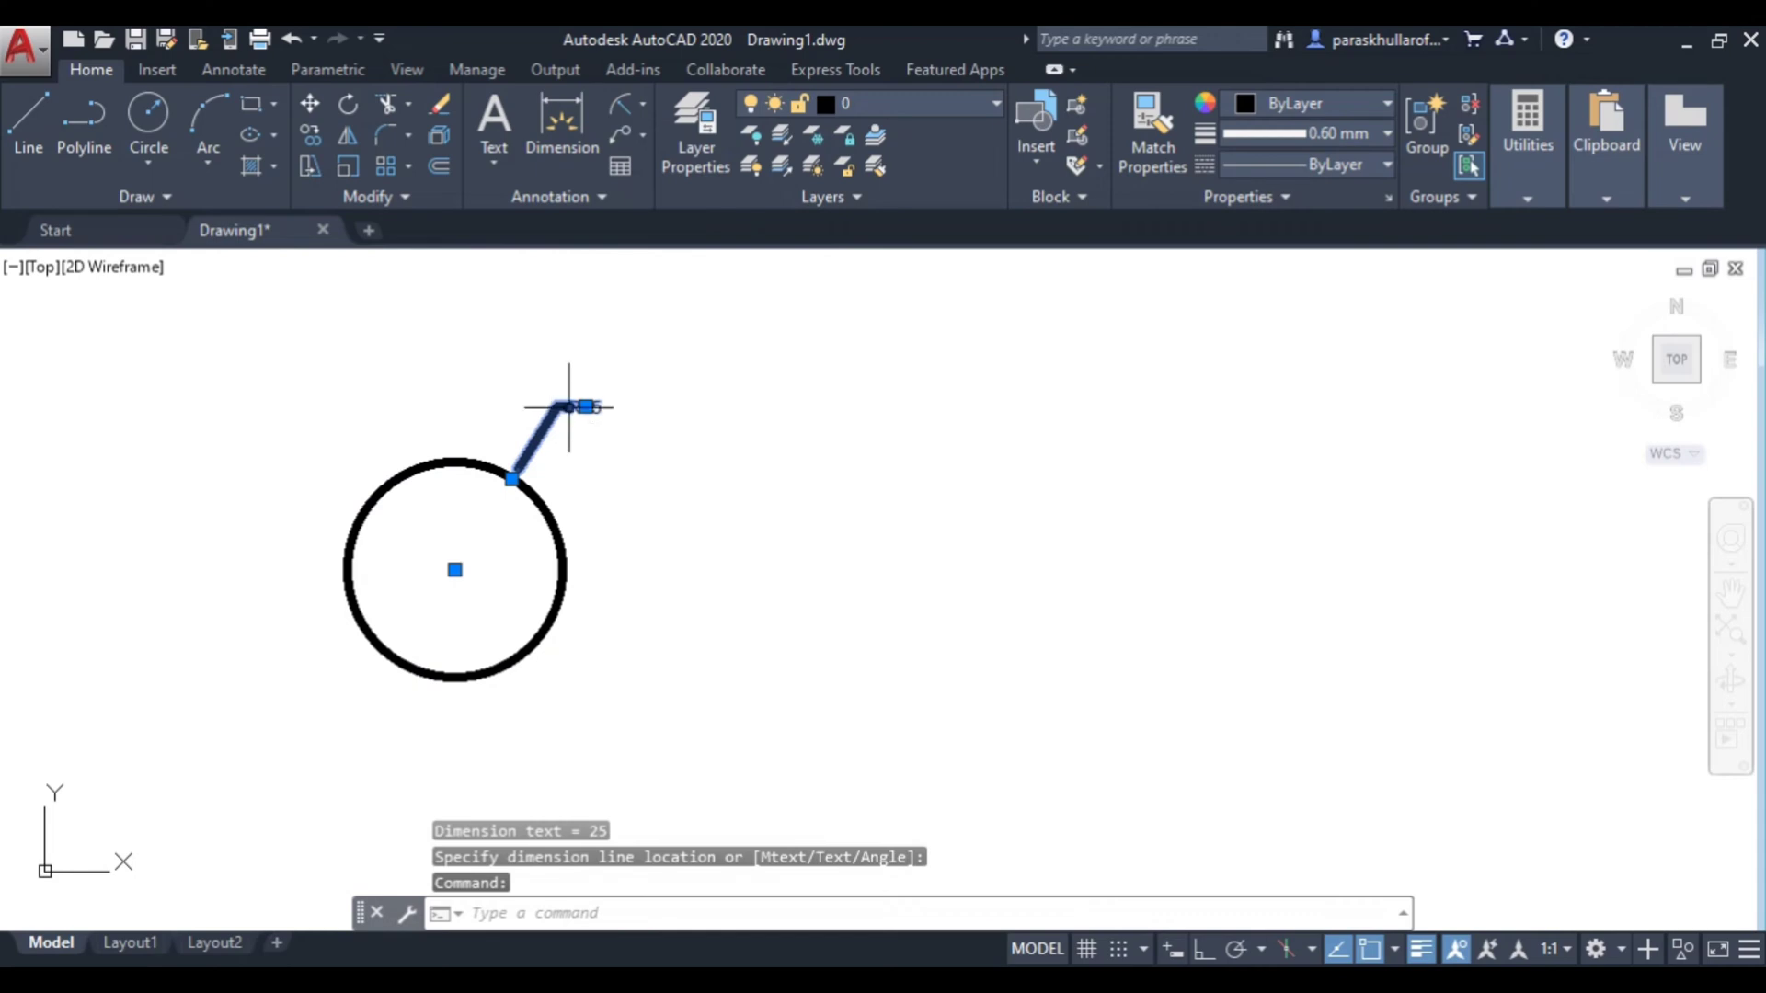
pyautogui.click(1360, 134)
pyautogui.scroll(5, 1361, 190)
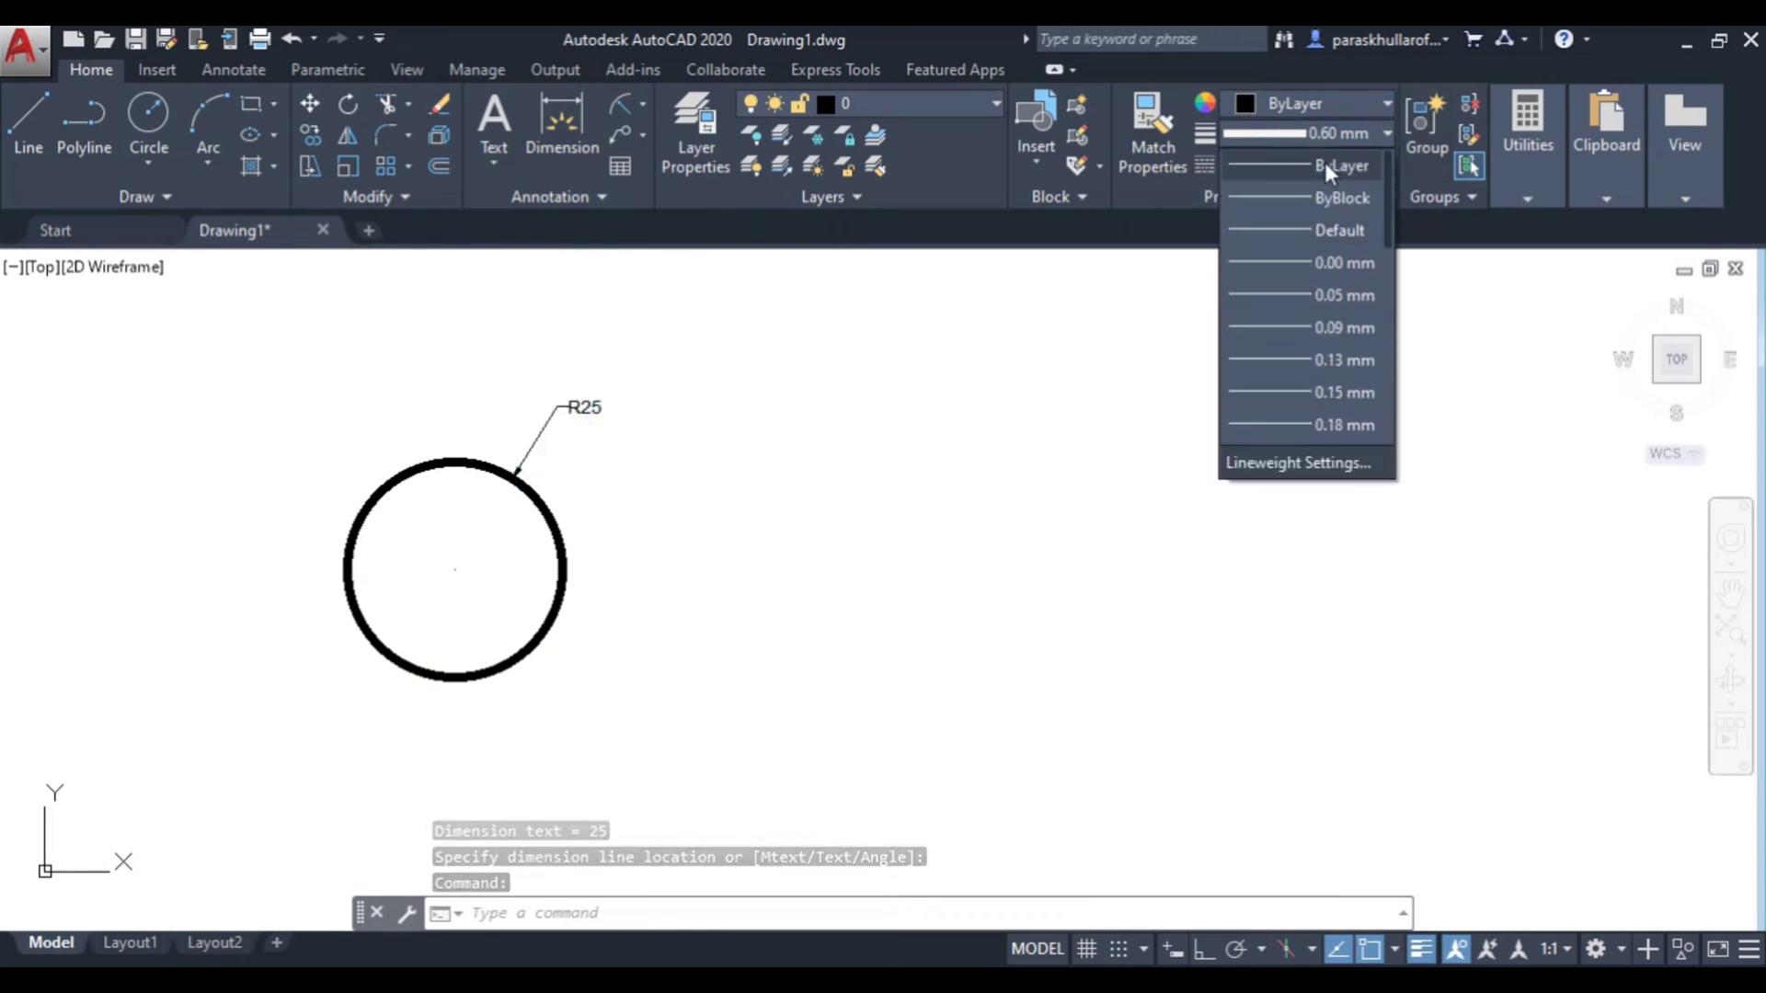
pyautogui.click(1324, 164)
pyautogui.press('Escape')
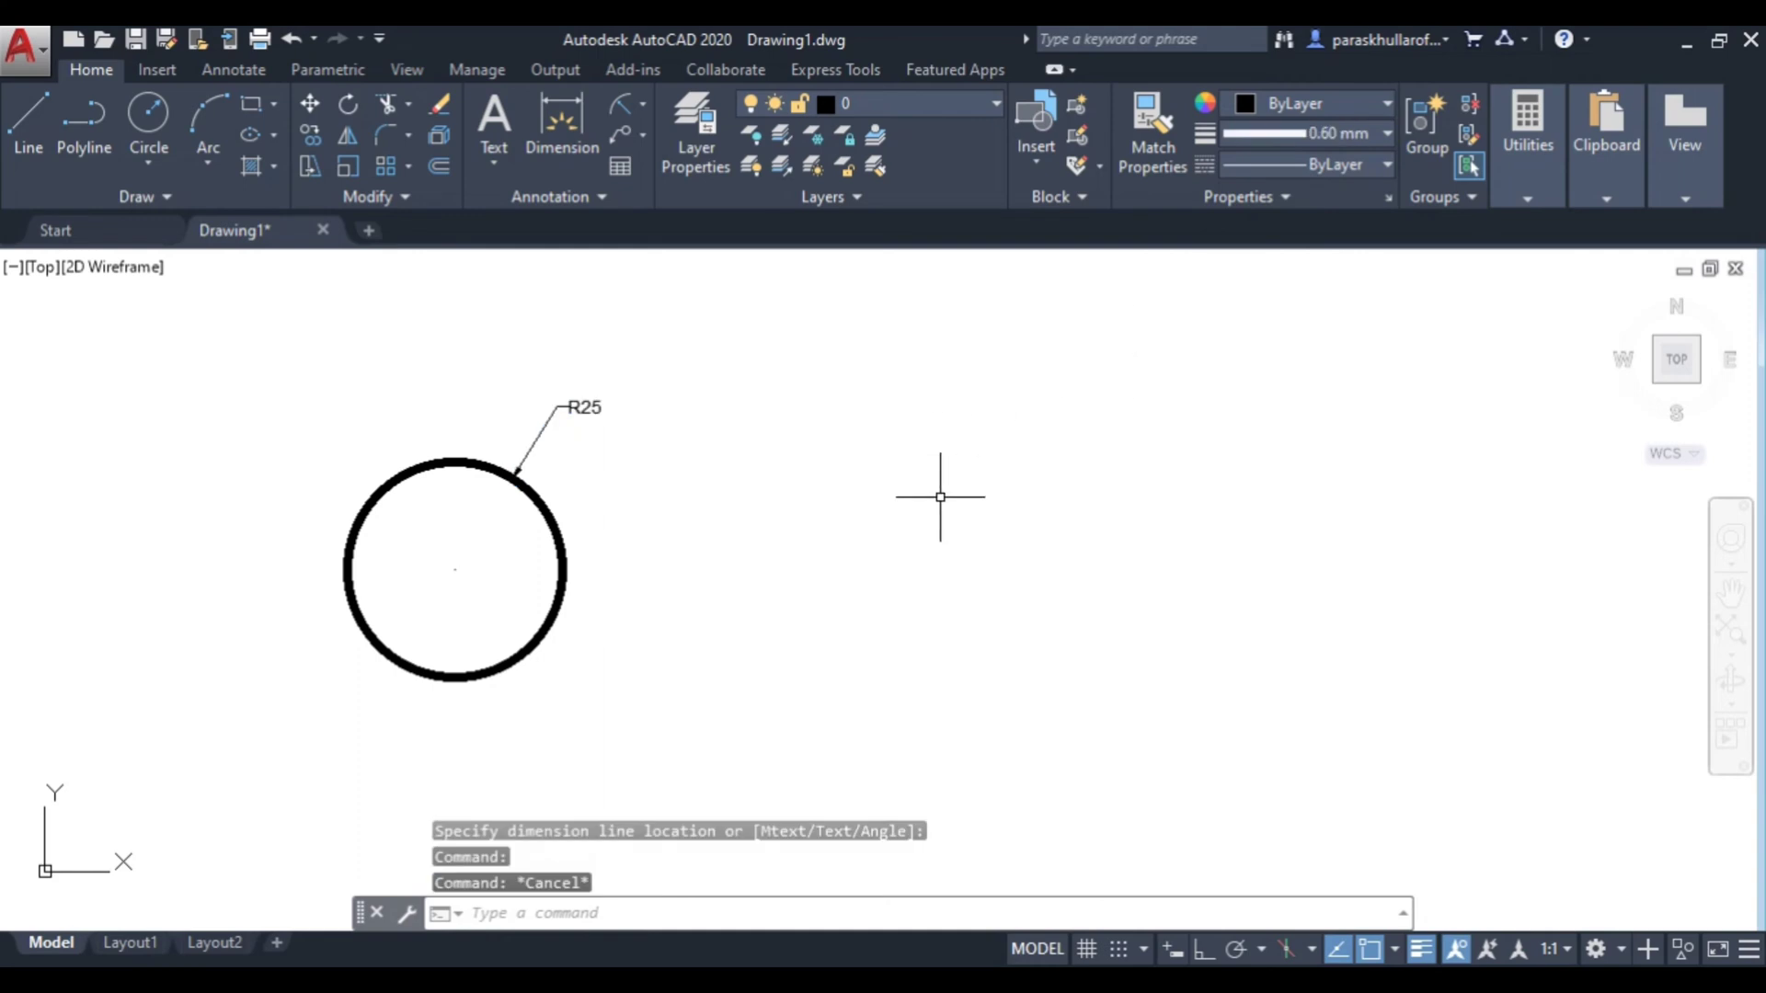
# - Draw a circle with a diameter of 60, its center level with and about 77 units right of the first circle's center
pyautogui.moveTo(847, 550); pyautogui.dragTo(676, 533, button='middle')
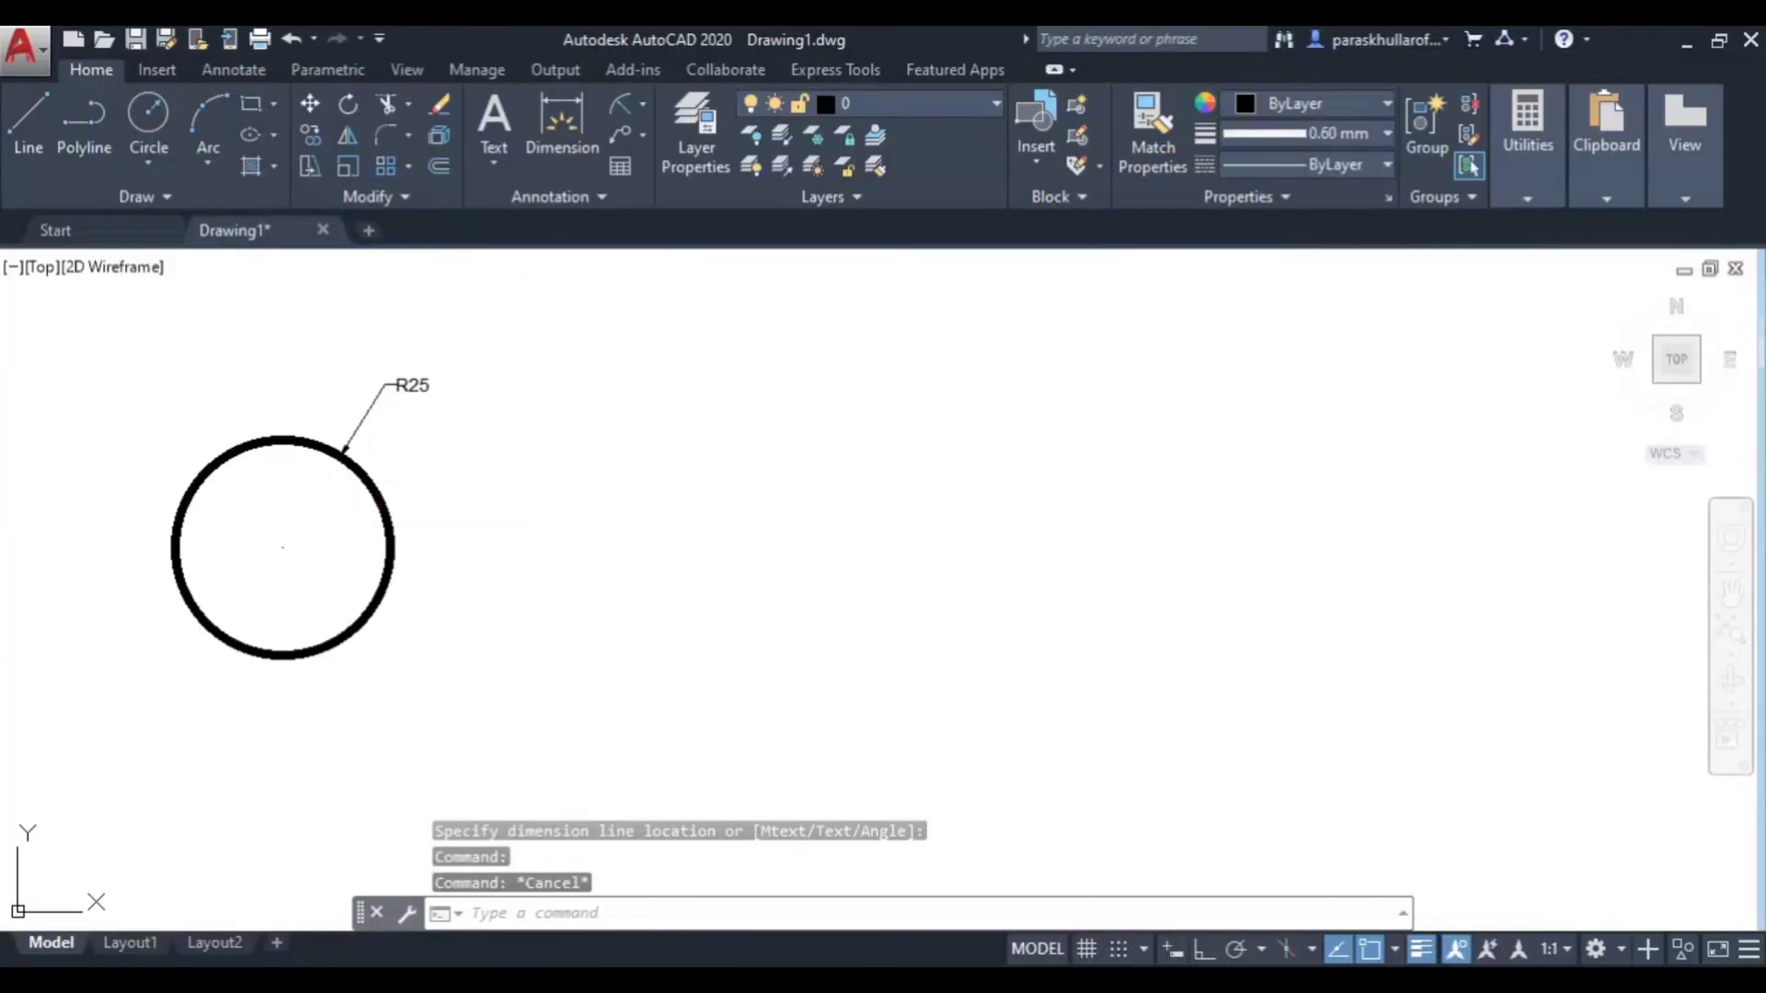
pyautogui.click(148, 114)
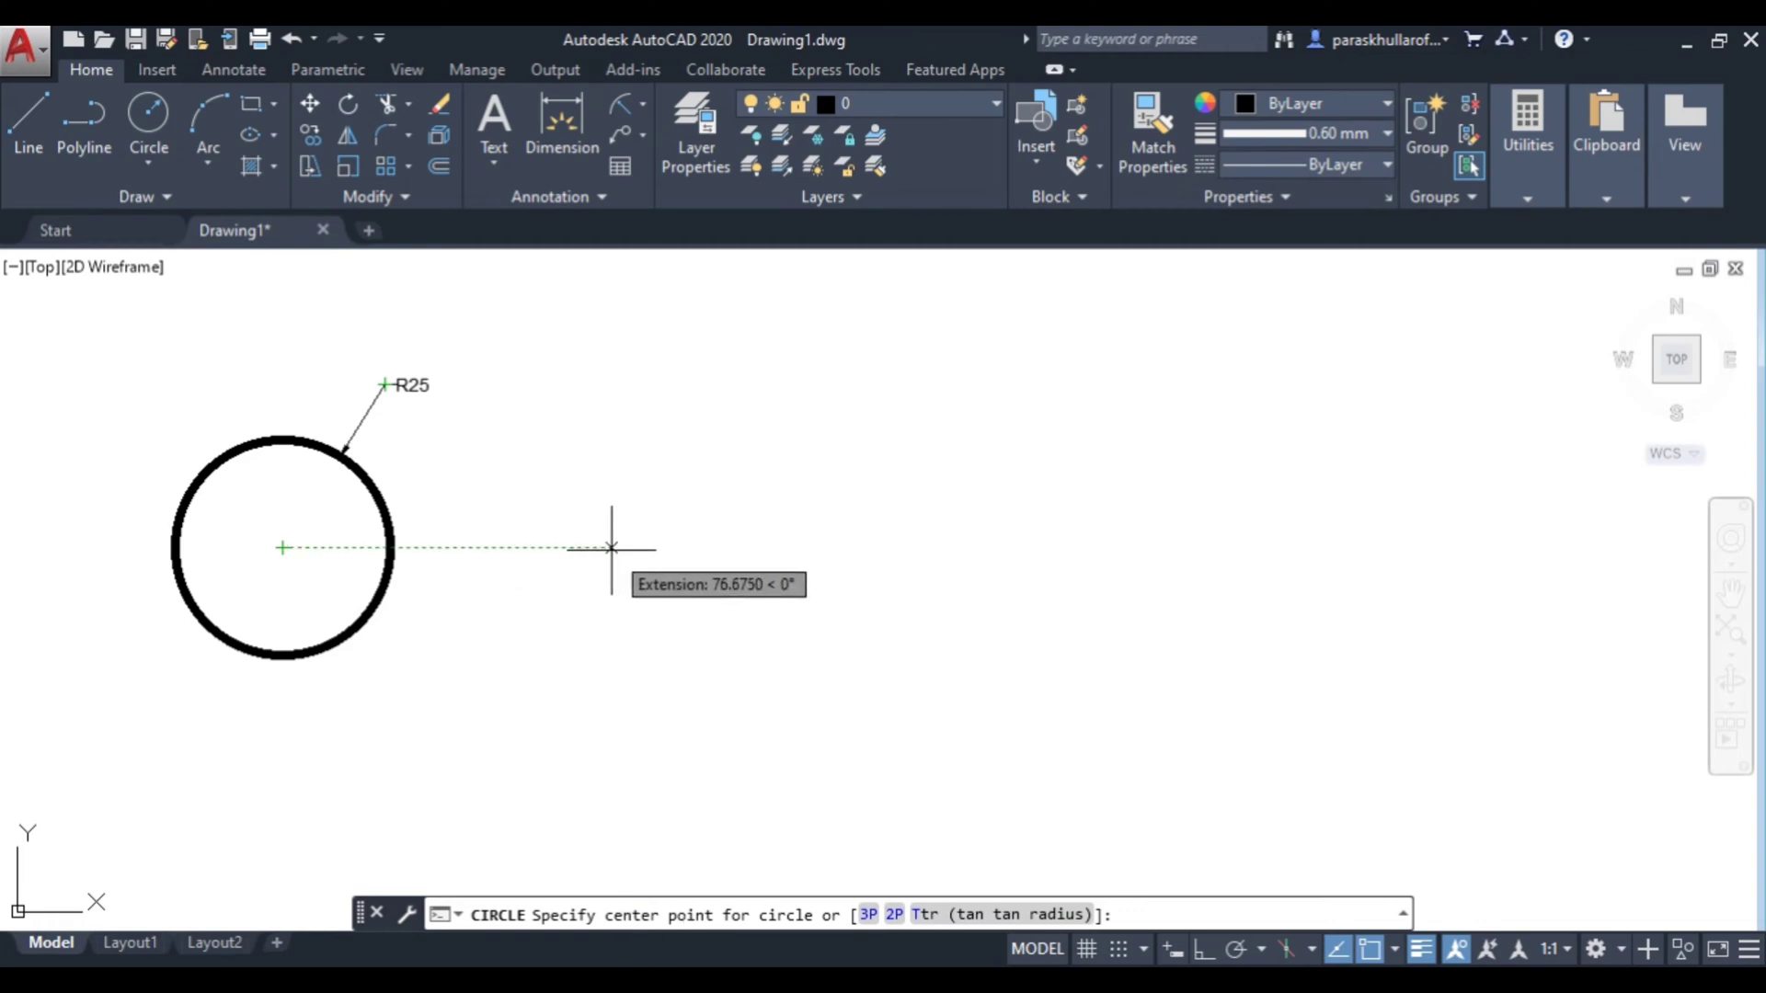
pyautogui.click(612, 548)
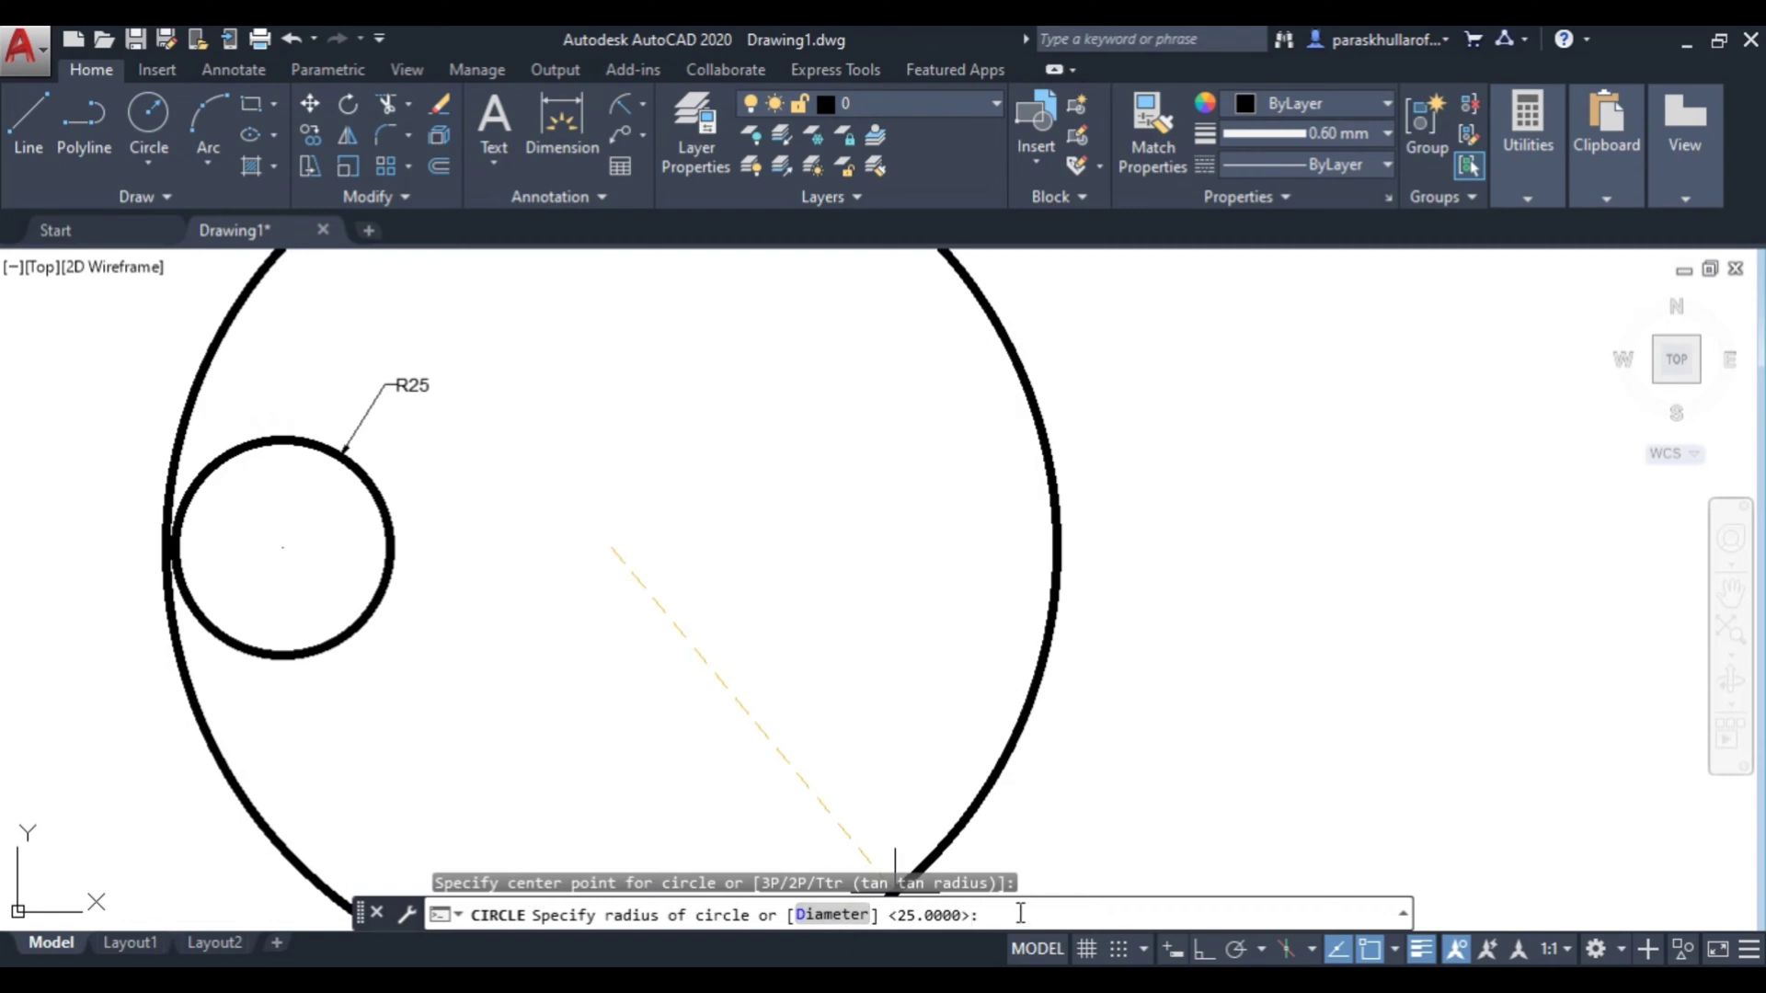
pyautogui.write('d')
pyautogui.press('Return')
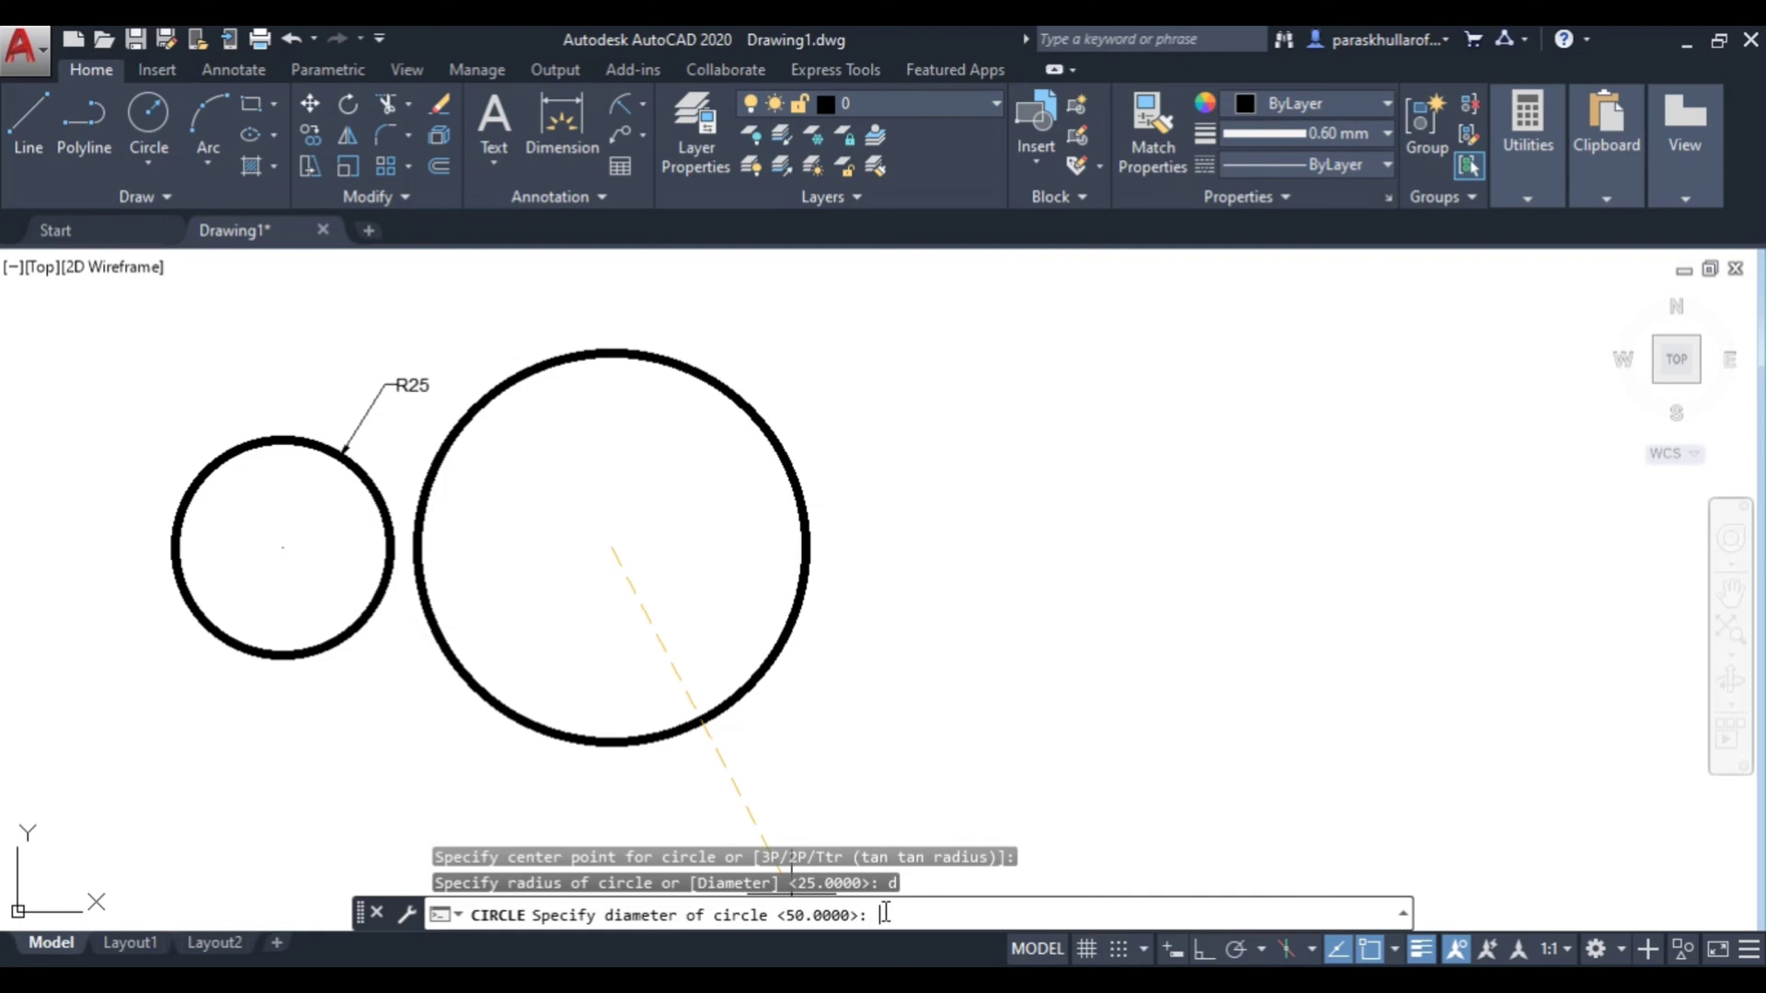
pyautogui.write('60')
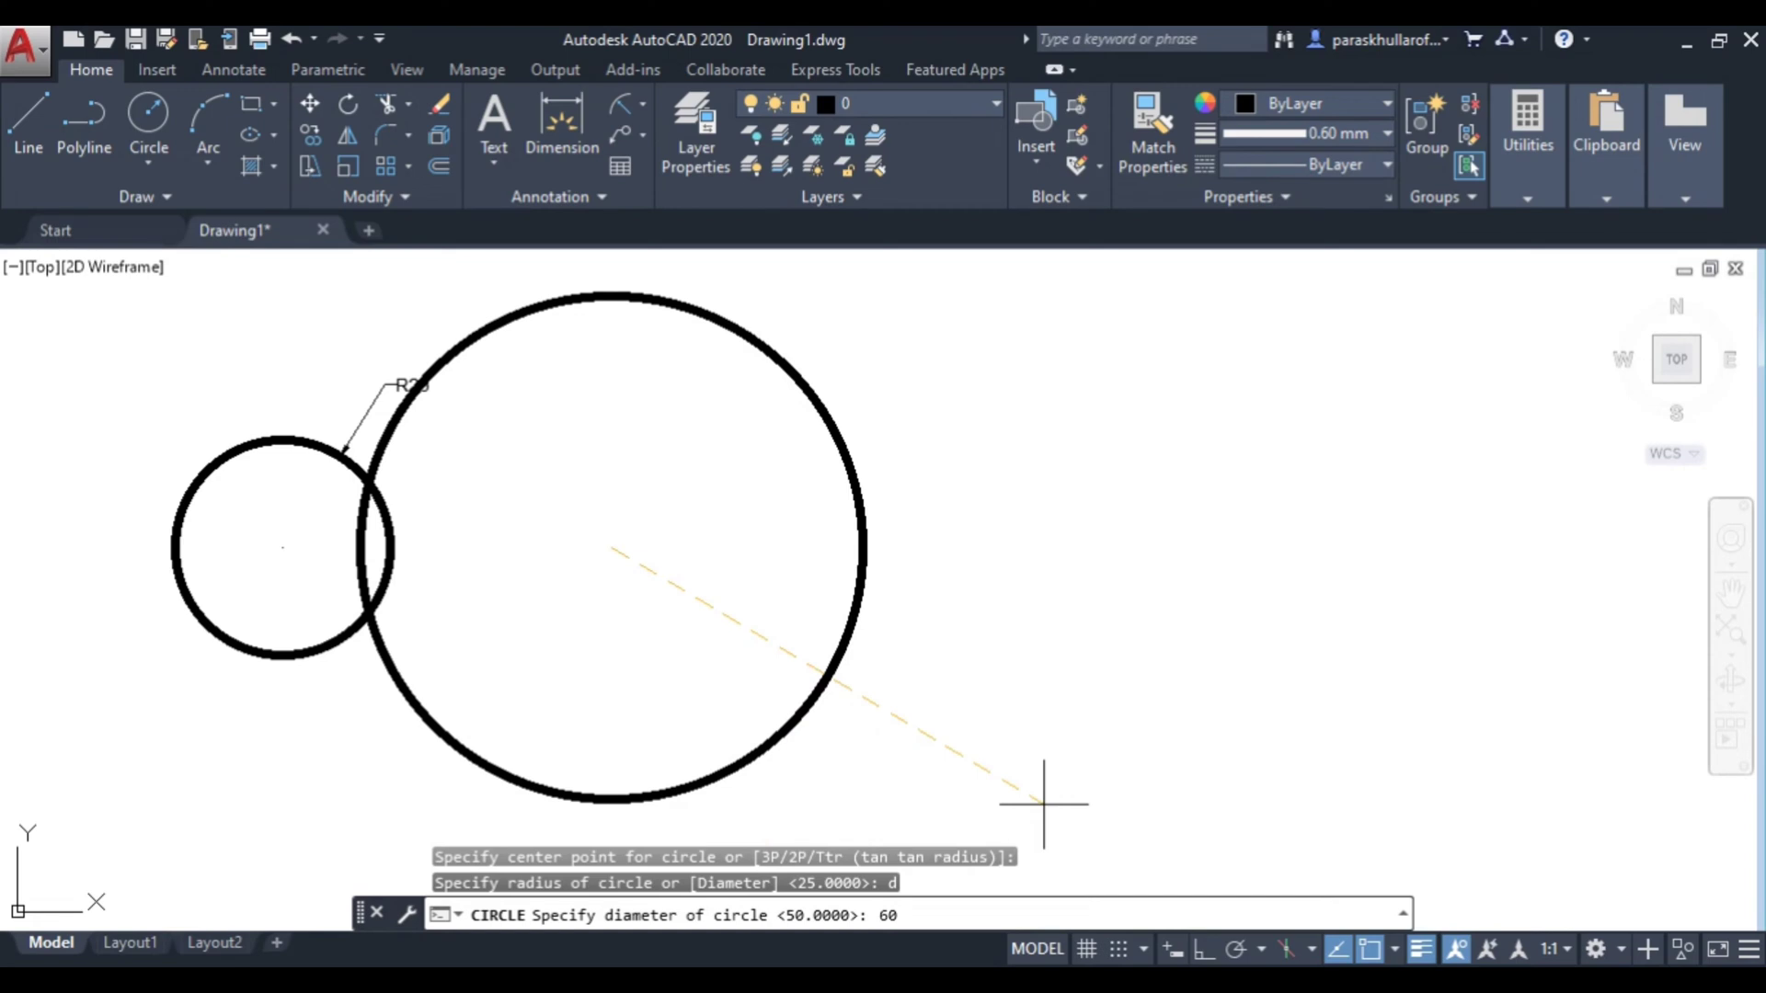
pyautogui.press('Return')
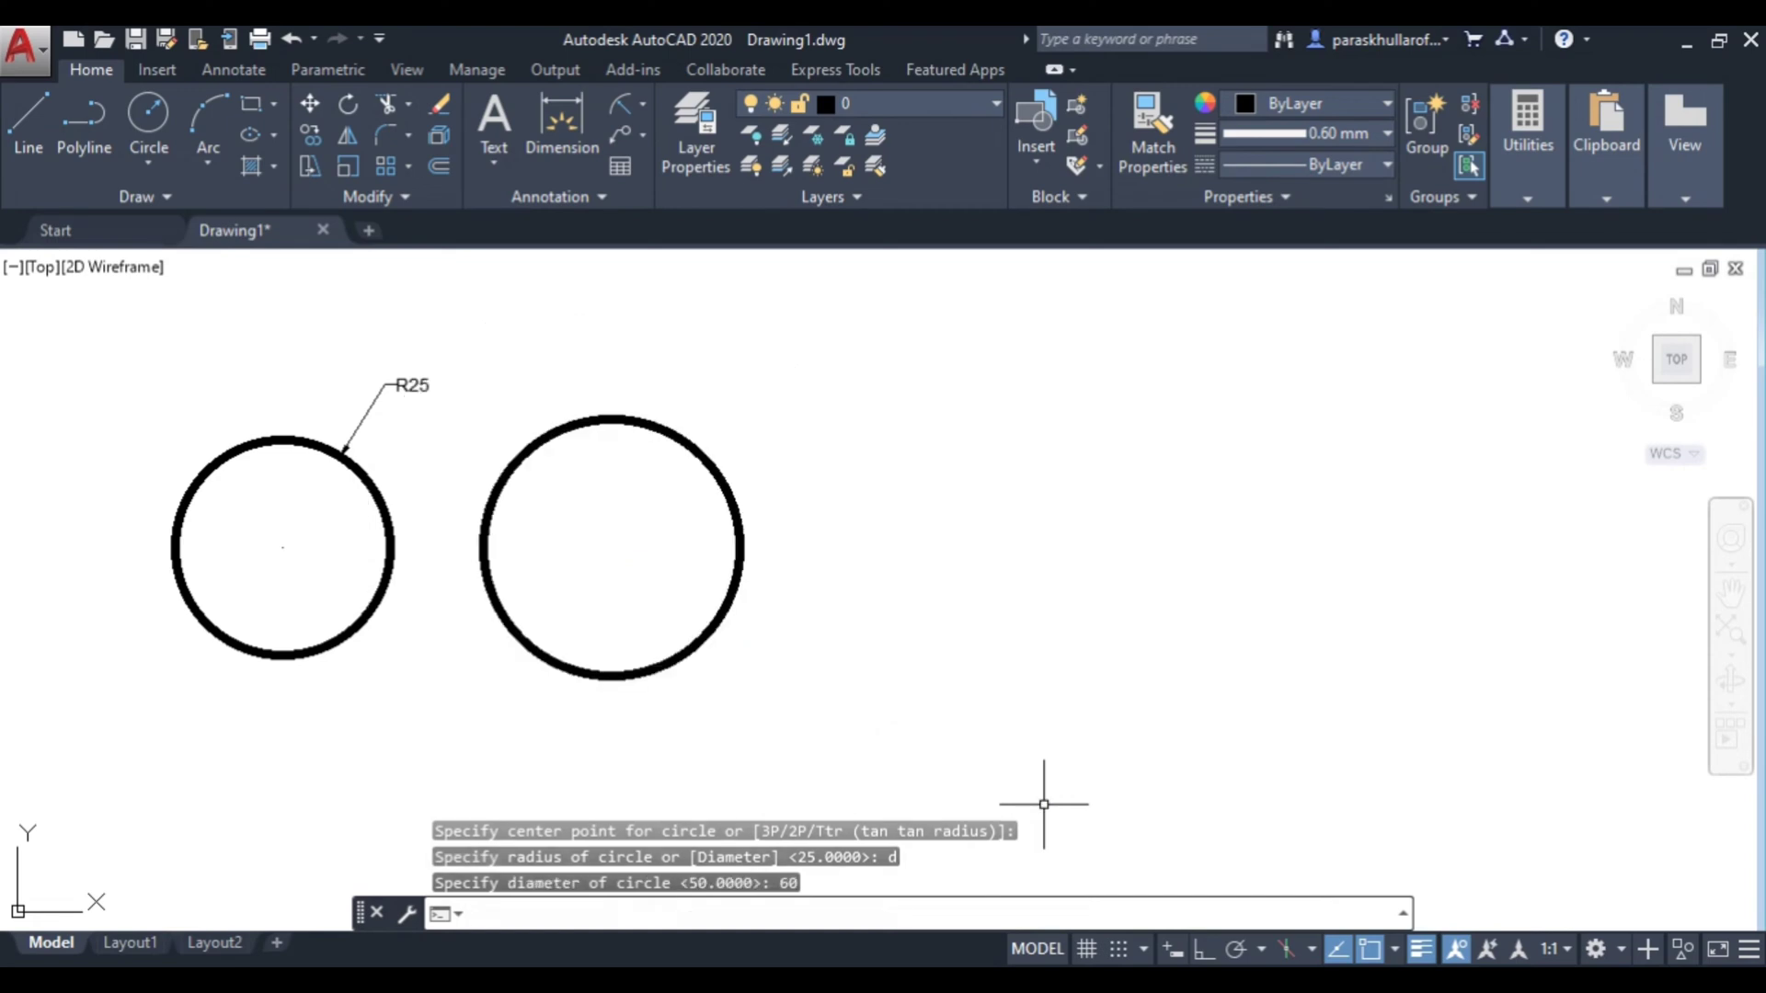
# - Add a diameter dimension to the second circle, placing its text outside to the upper right
pyautogui.click(642, 103)
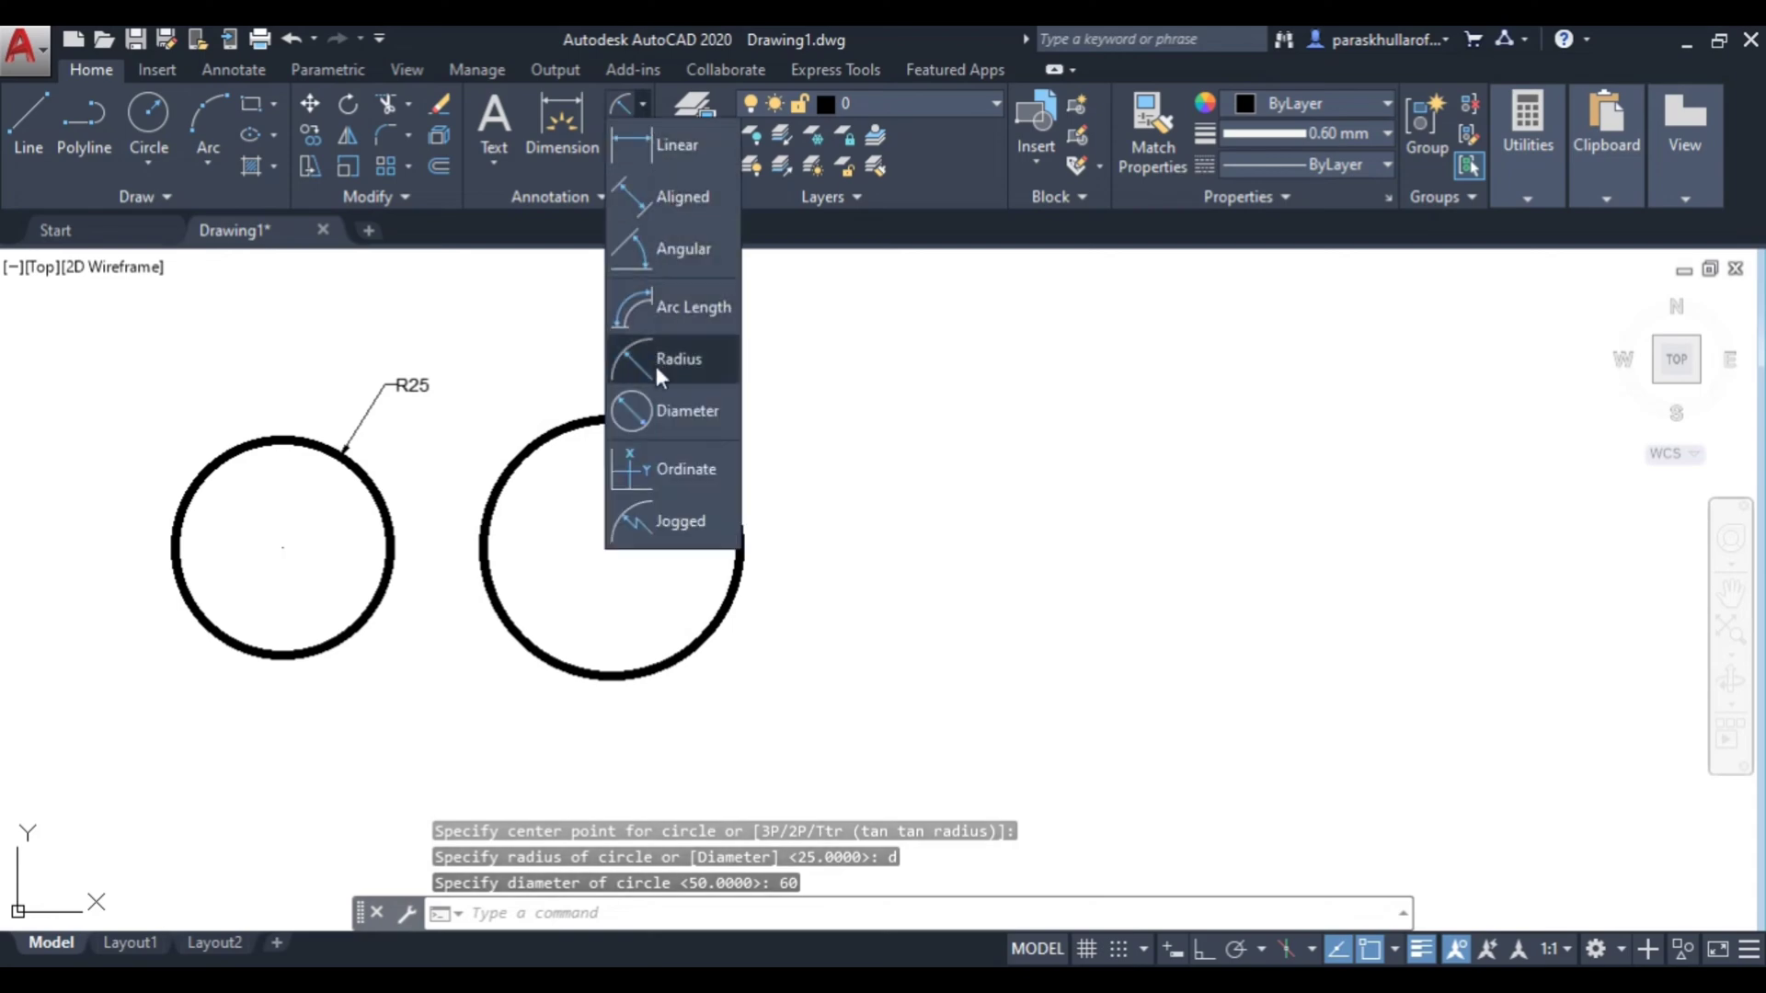
pyautogui.click(657, 414)
pyautogui.click(657, 423)
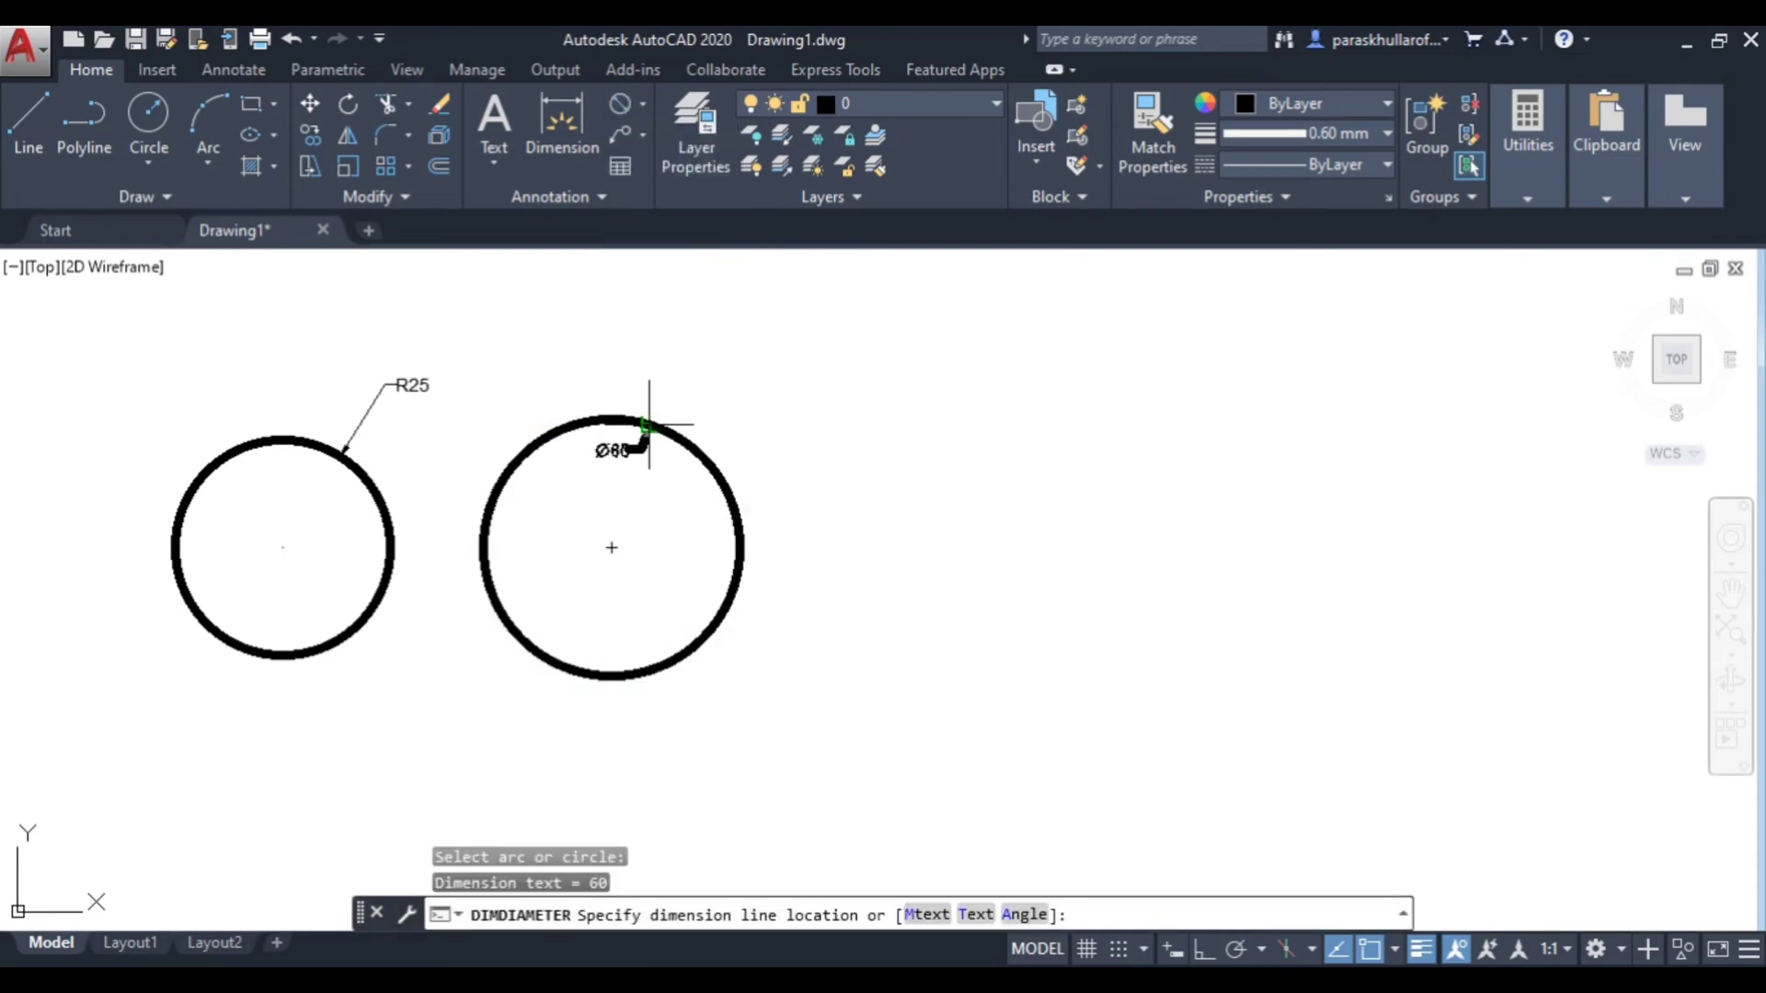
pyautogui.click(696, 349)
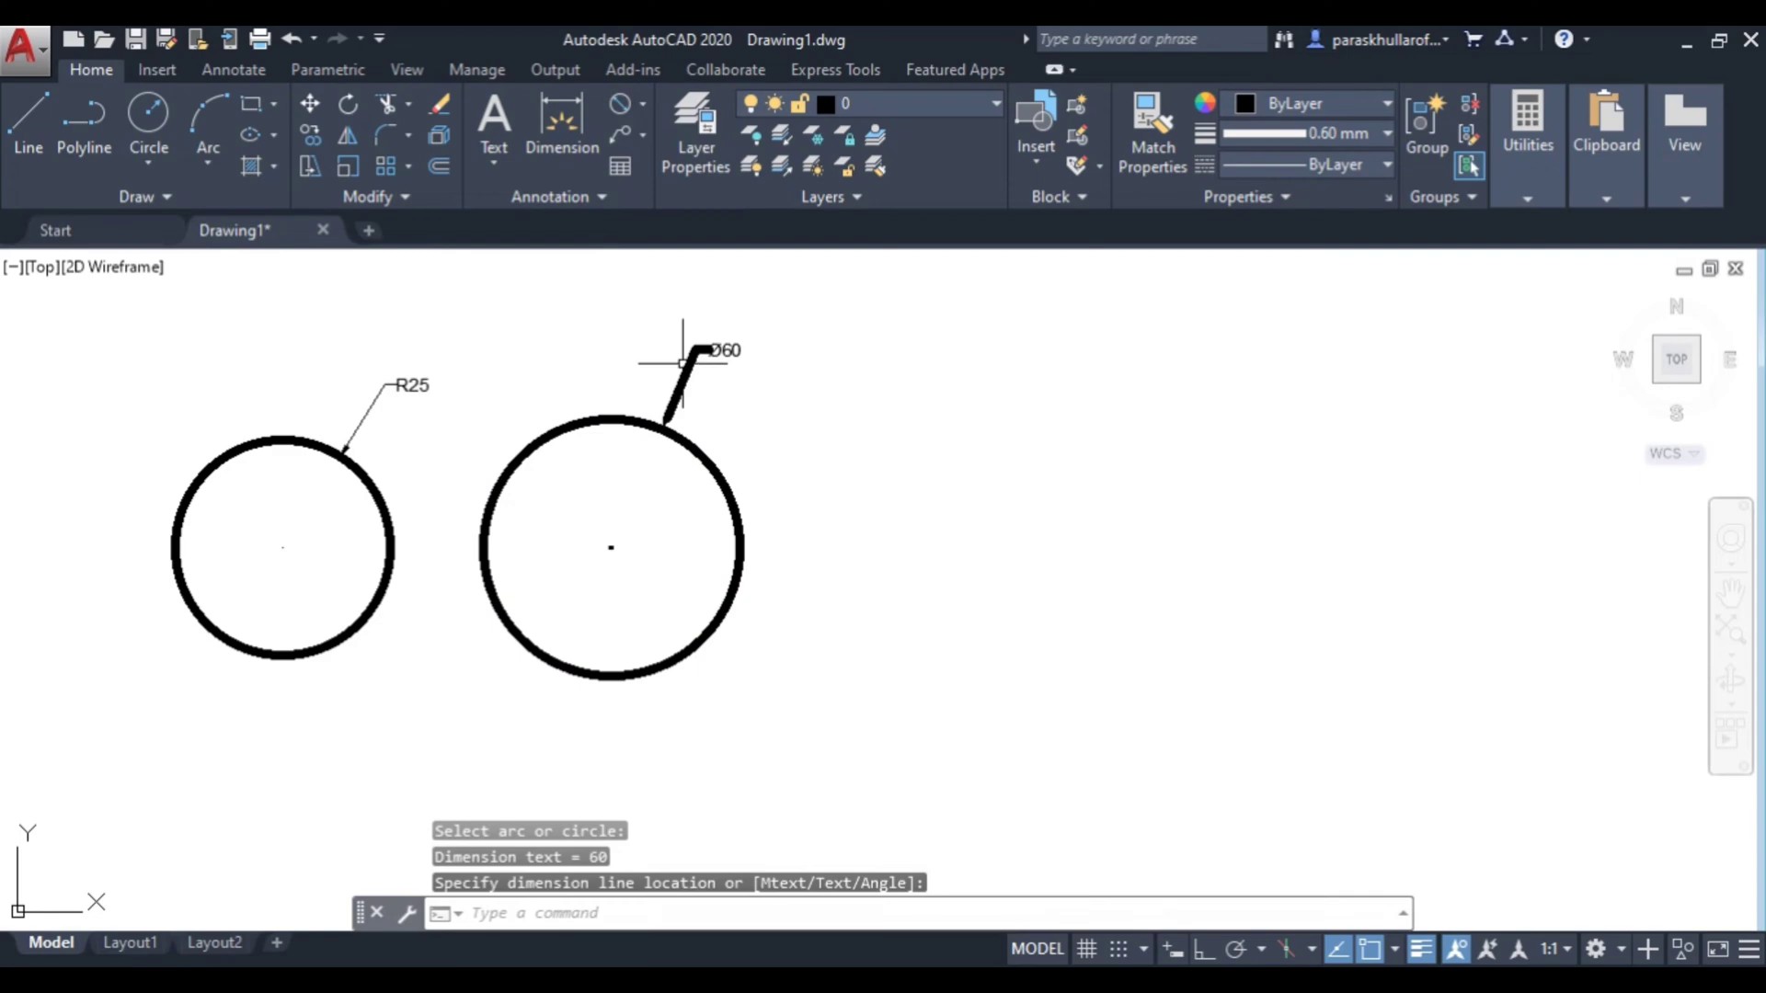
# - Set the diameter dimension's lineweight to ByLayer and clear the selection
pyautogui.click(696, 385)
pyautogui.click(702, 347)
pyautogui.click(696, 361)
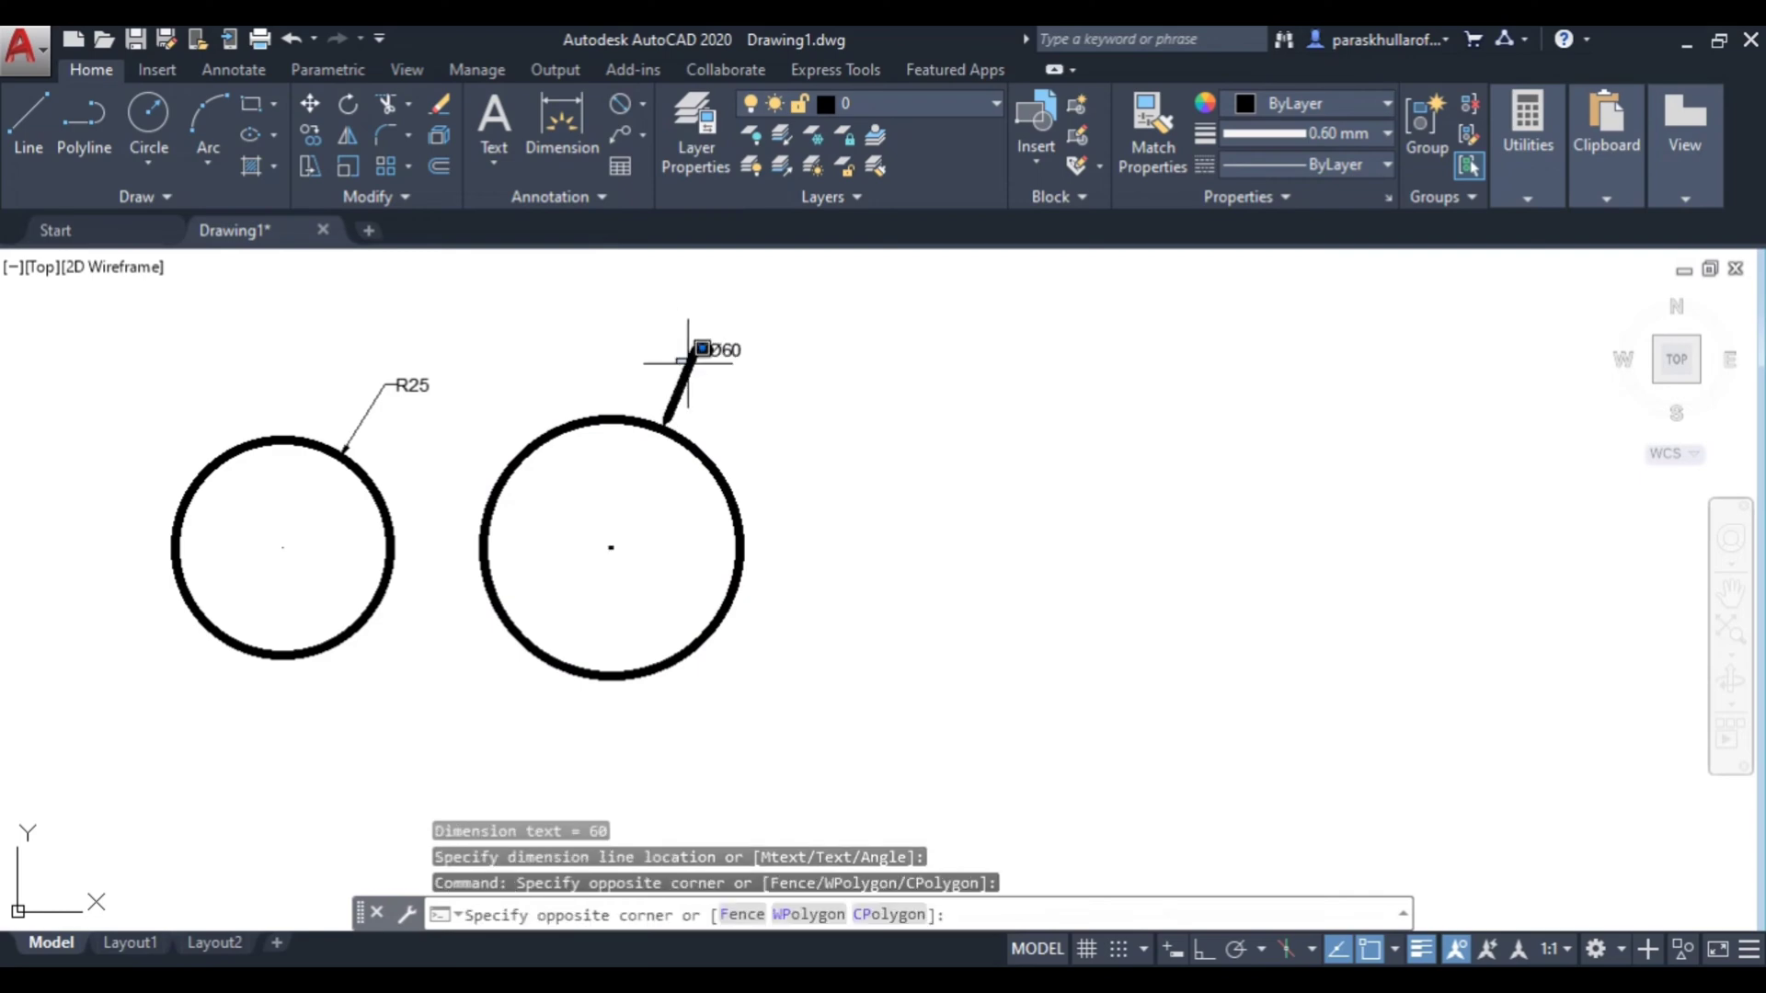
pyautogui.click(689, 363)
pyautogui.click(691, 354)
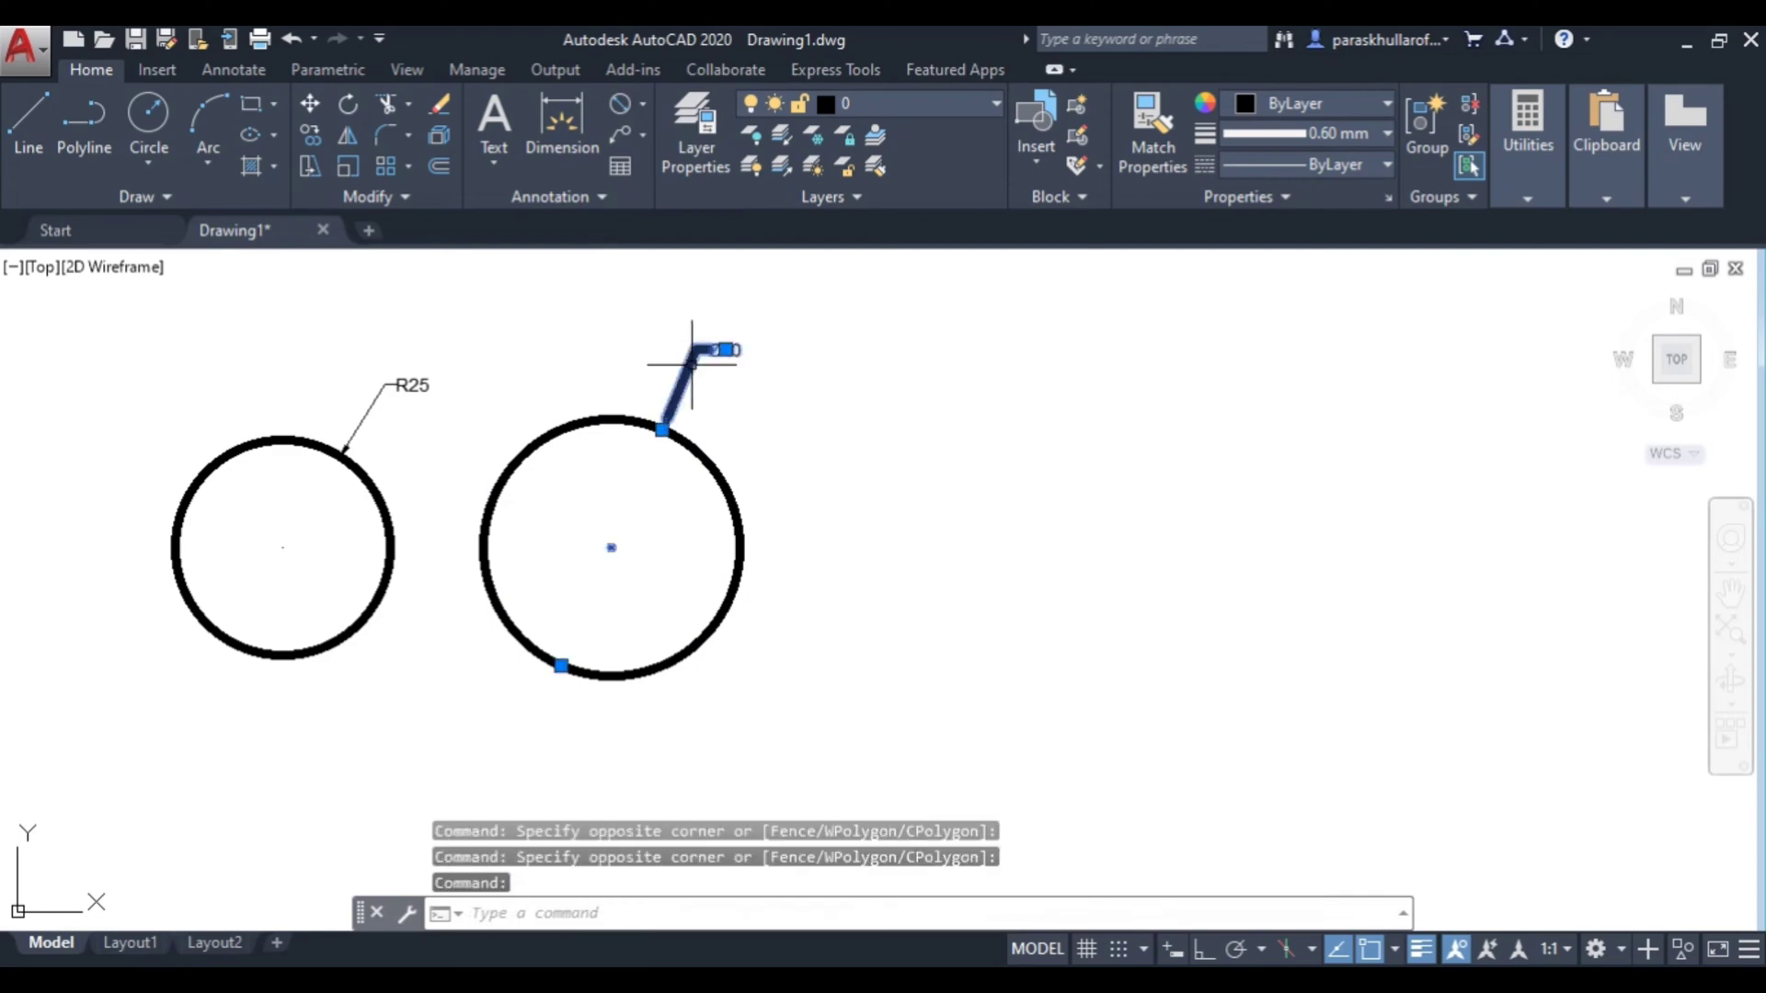
pyautogui.click(1247, 139)
pyautogui.scroll(5, 1277, 279)
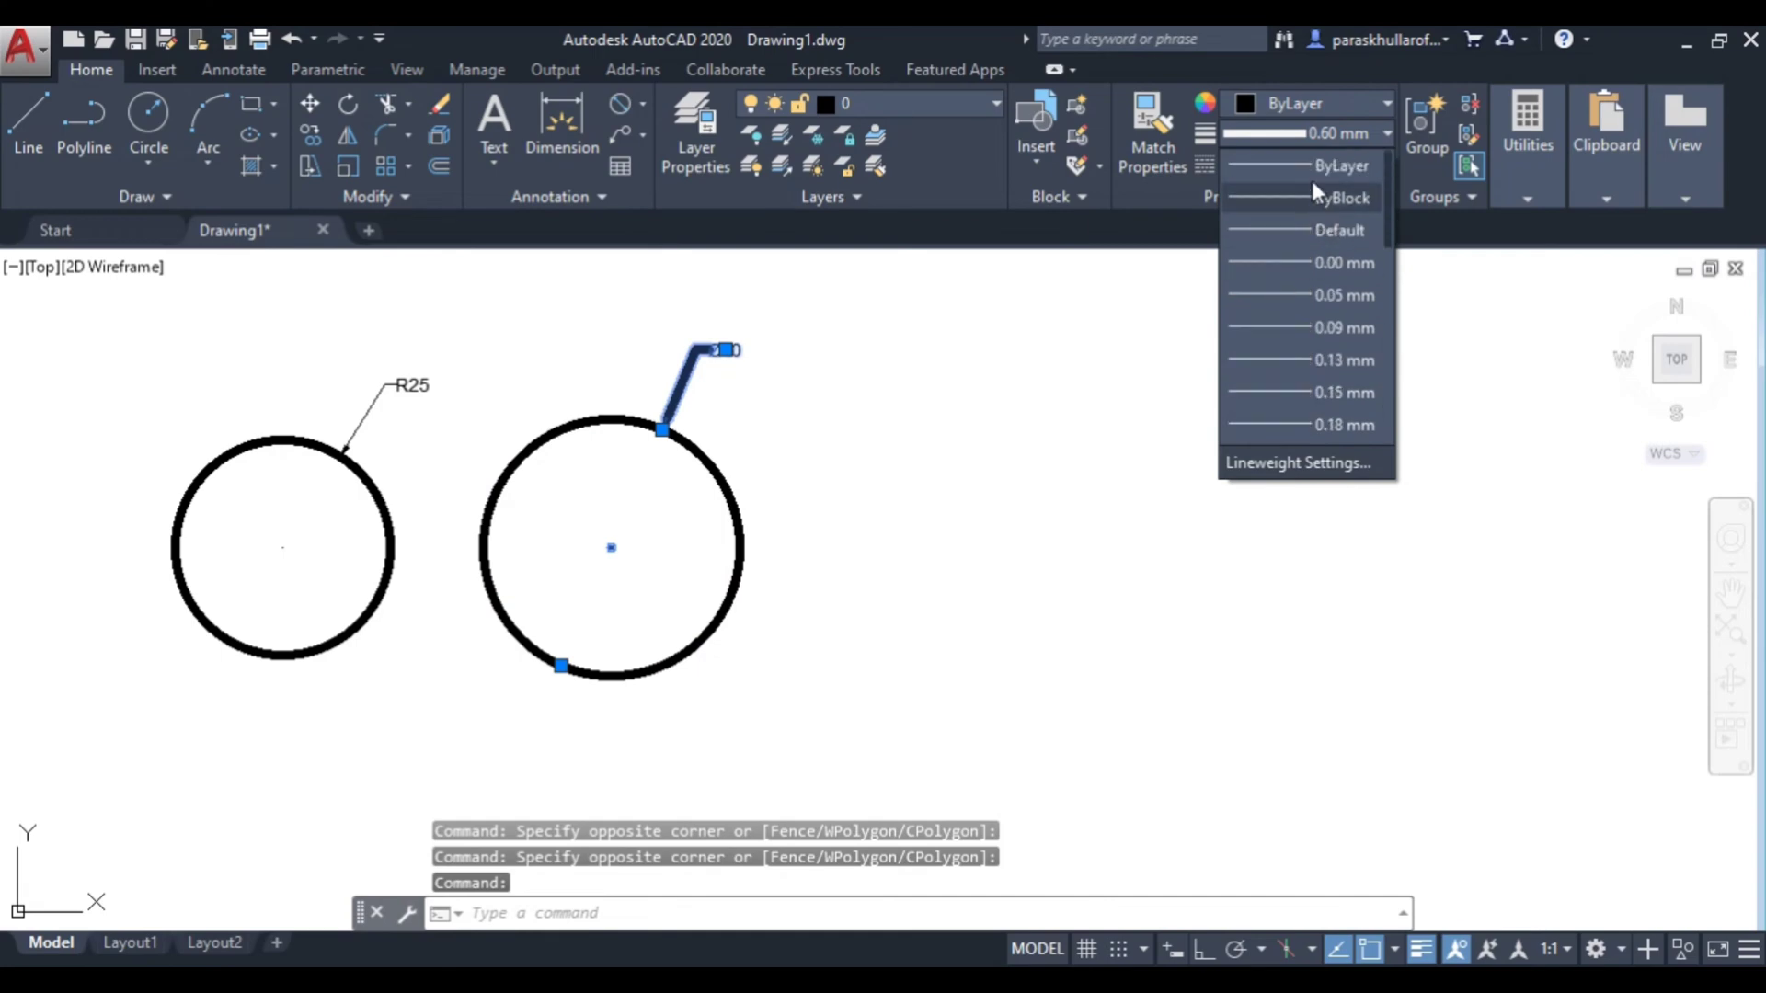
pyautogui.click(1307, 168)
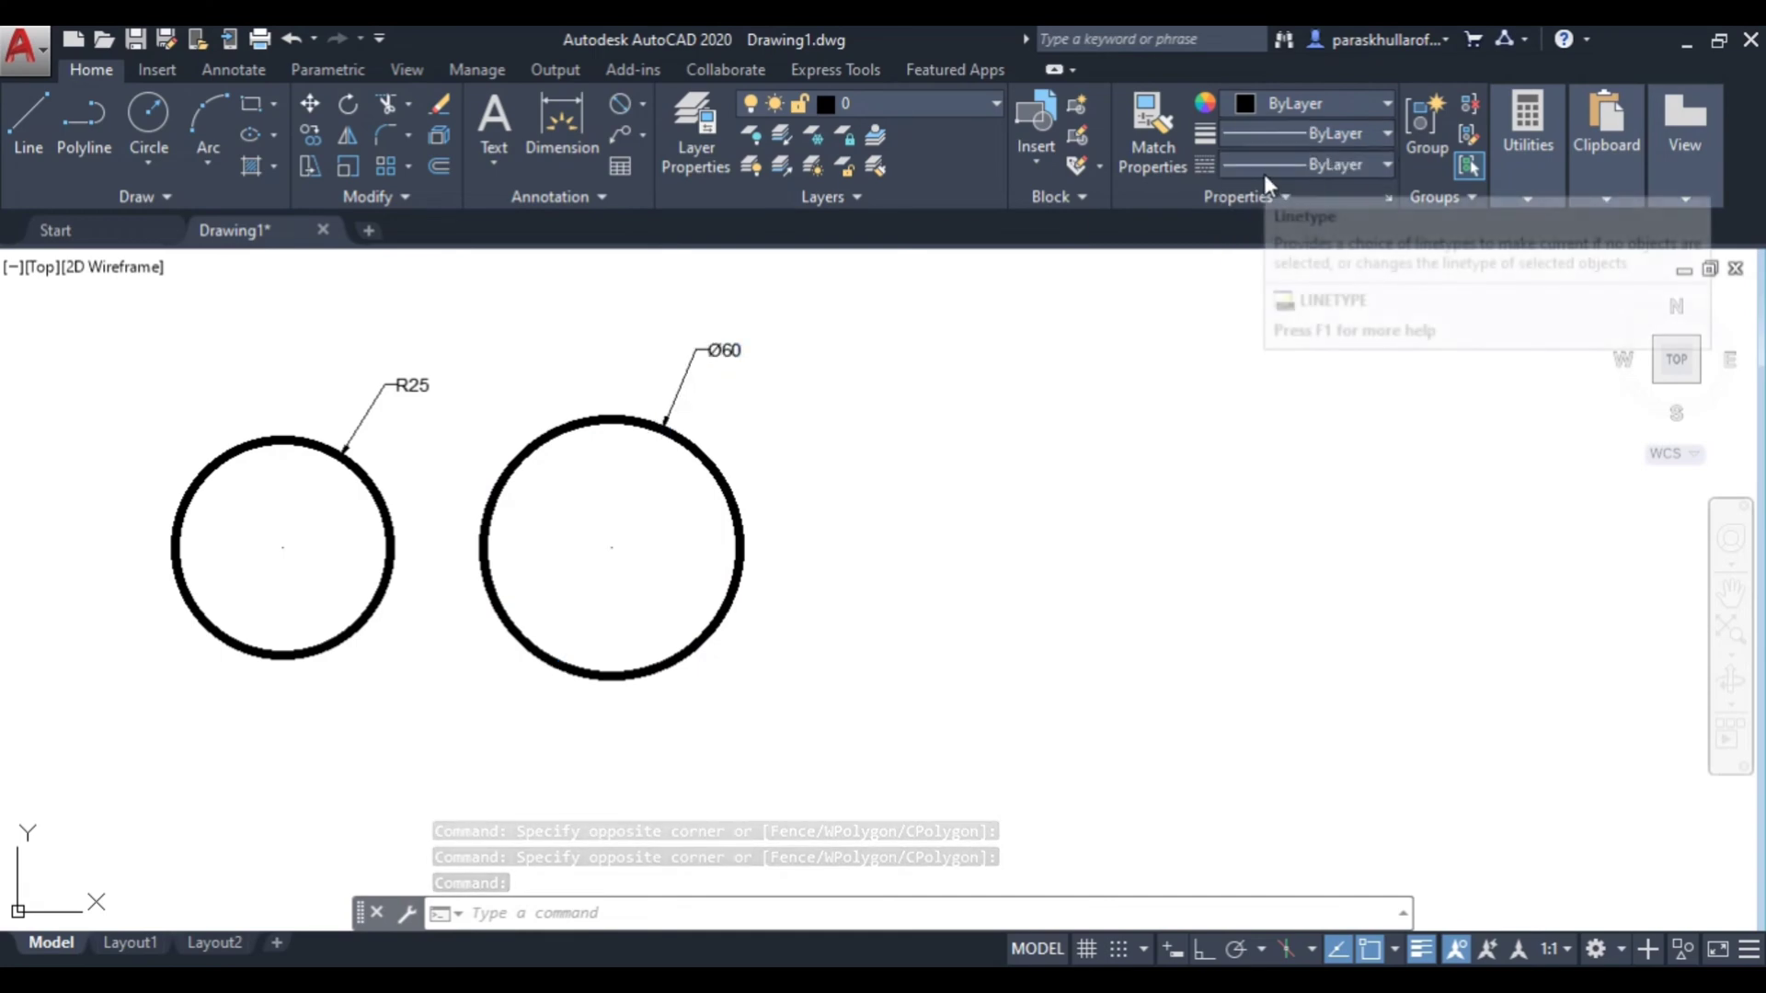
pyautogui.click(1037, 559)
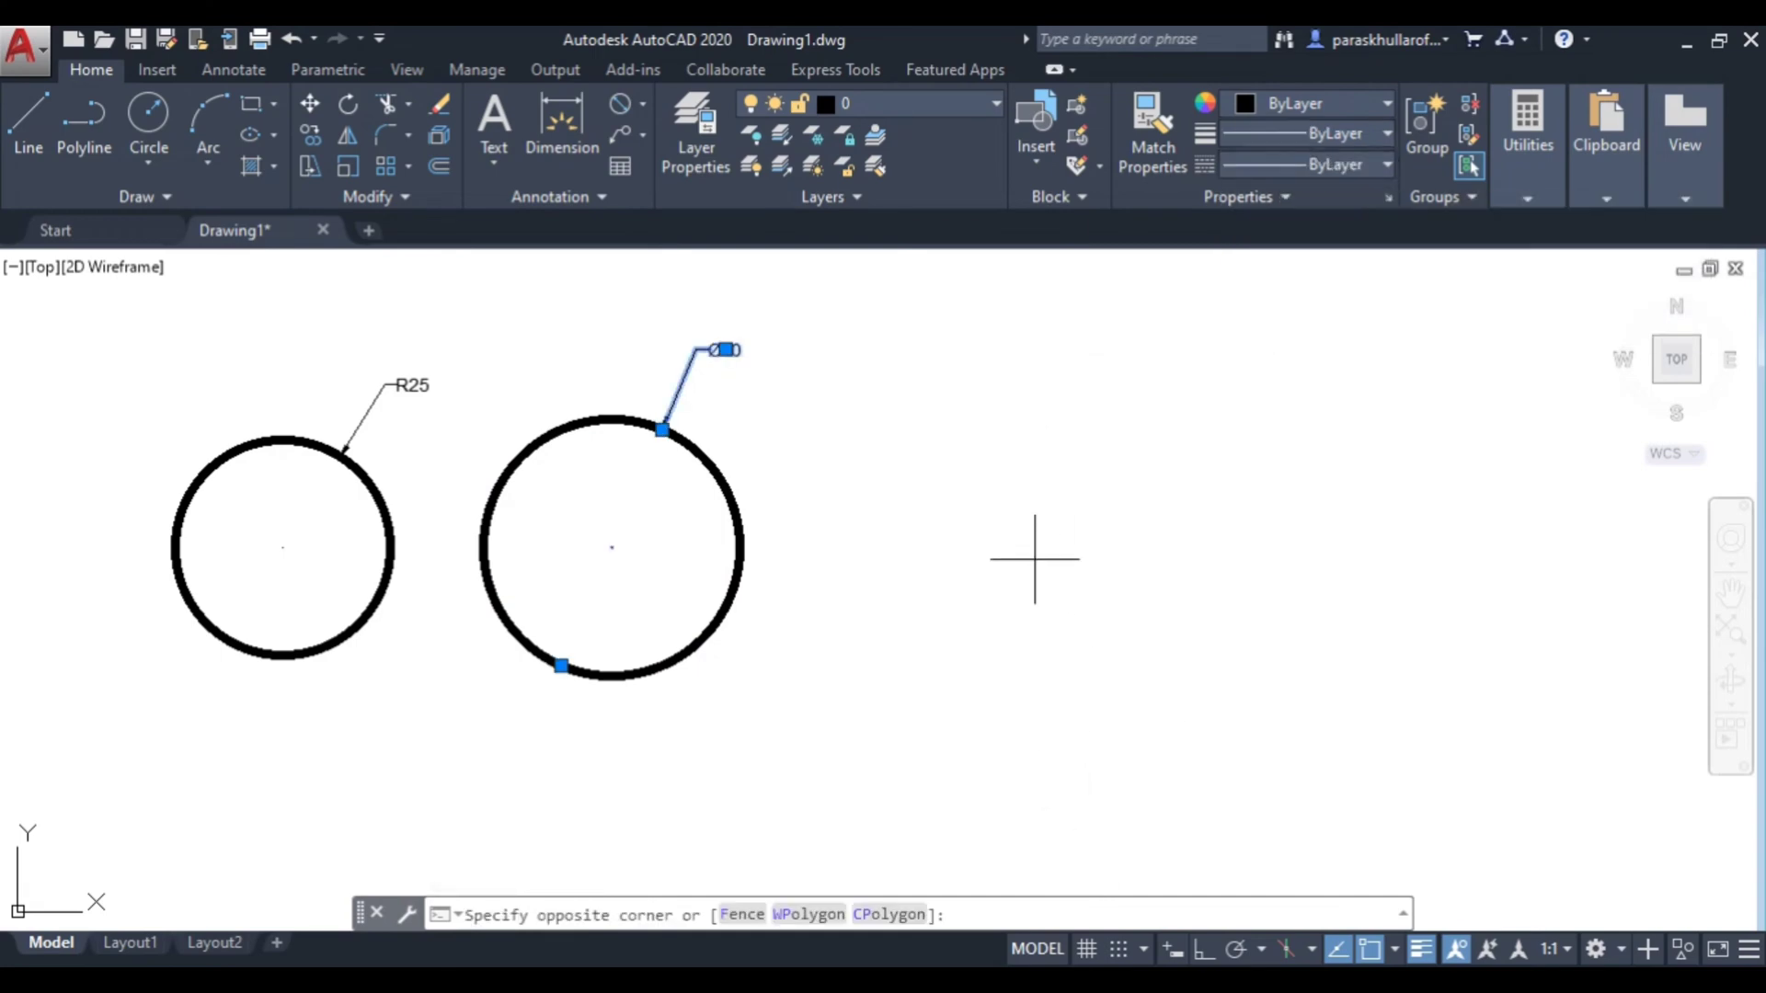
pyautogui.click(936, 678)
pyautogui.press('Escape')
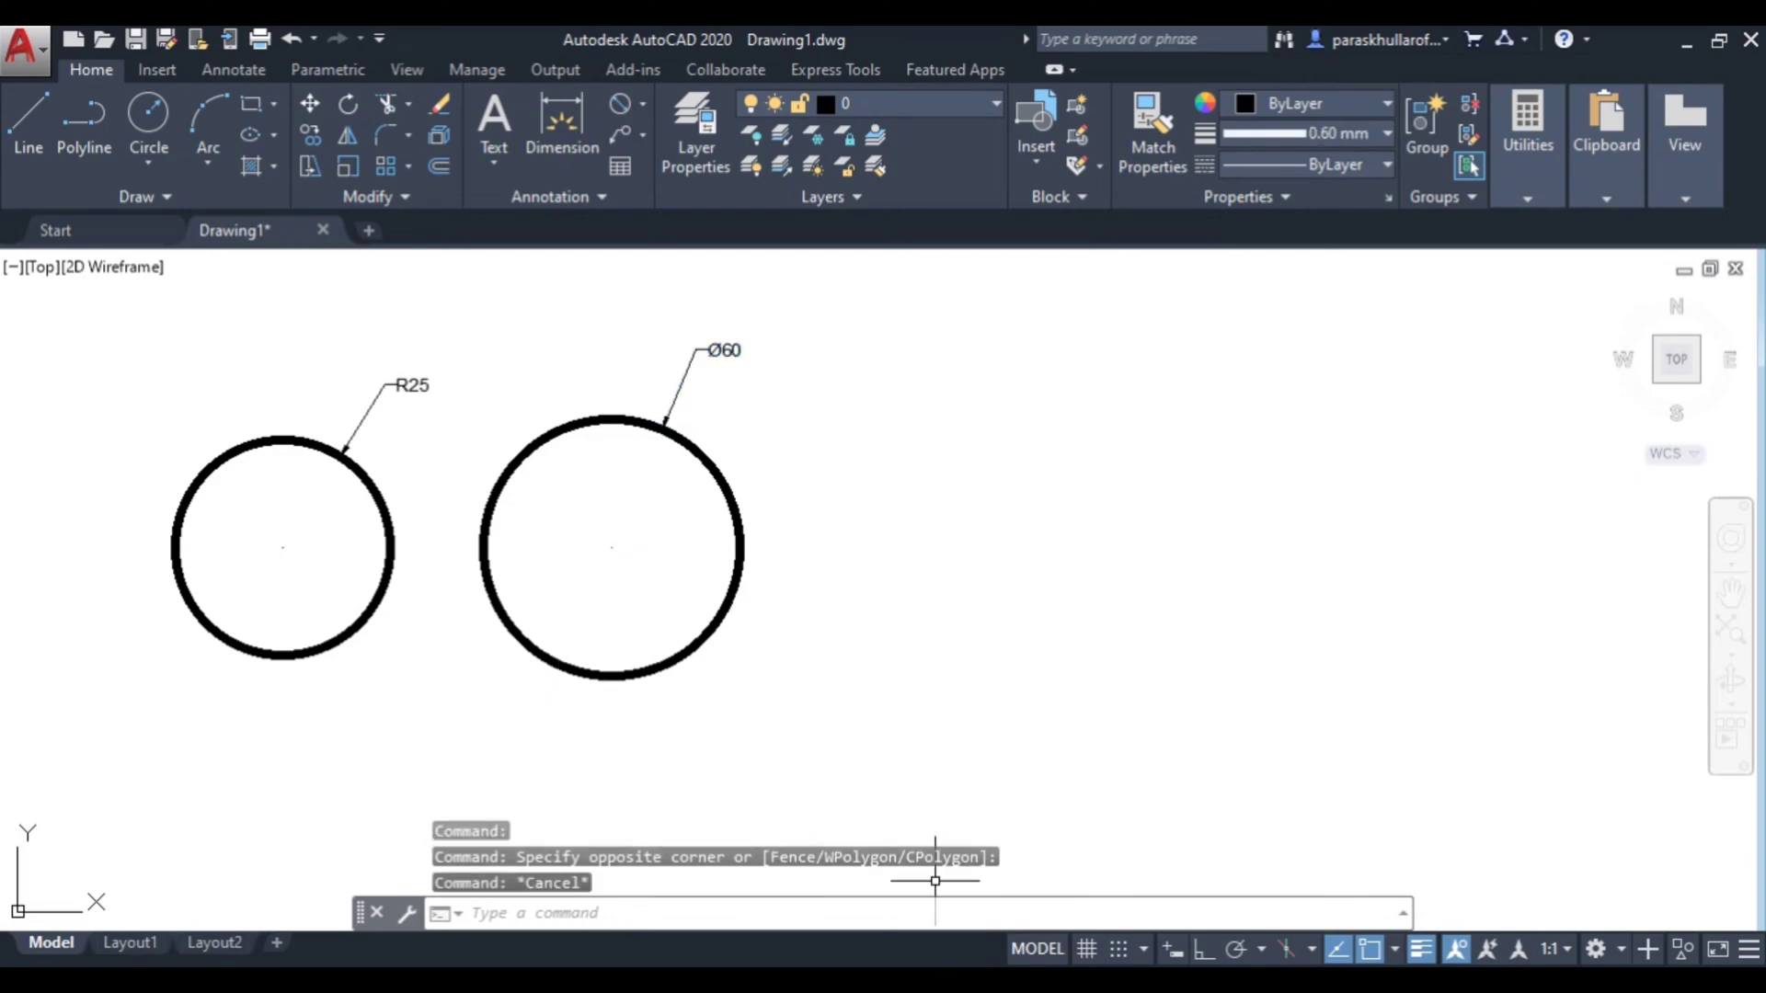
# - Check the circle method list in Paint, and back in AutoCAD draw a 60-unit line slanting up to the right, beyond the second circle
pyautogui.hotkey('alt', 'Tab')
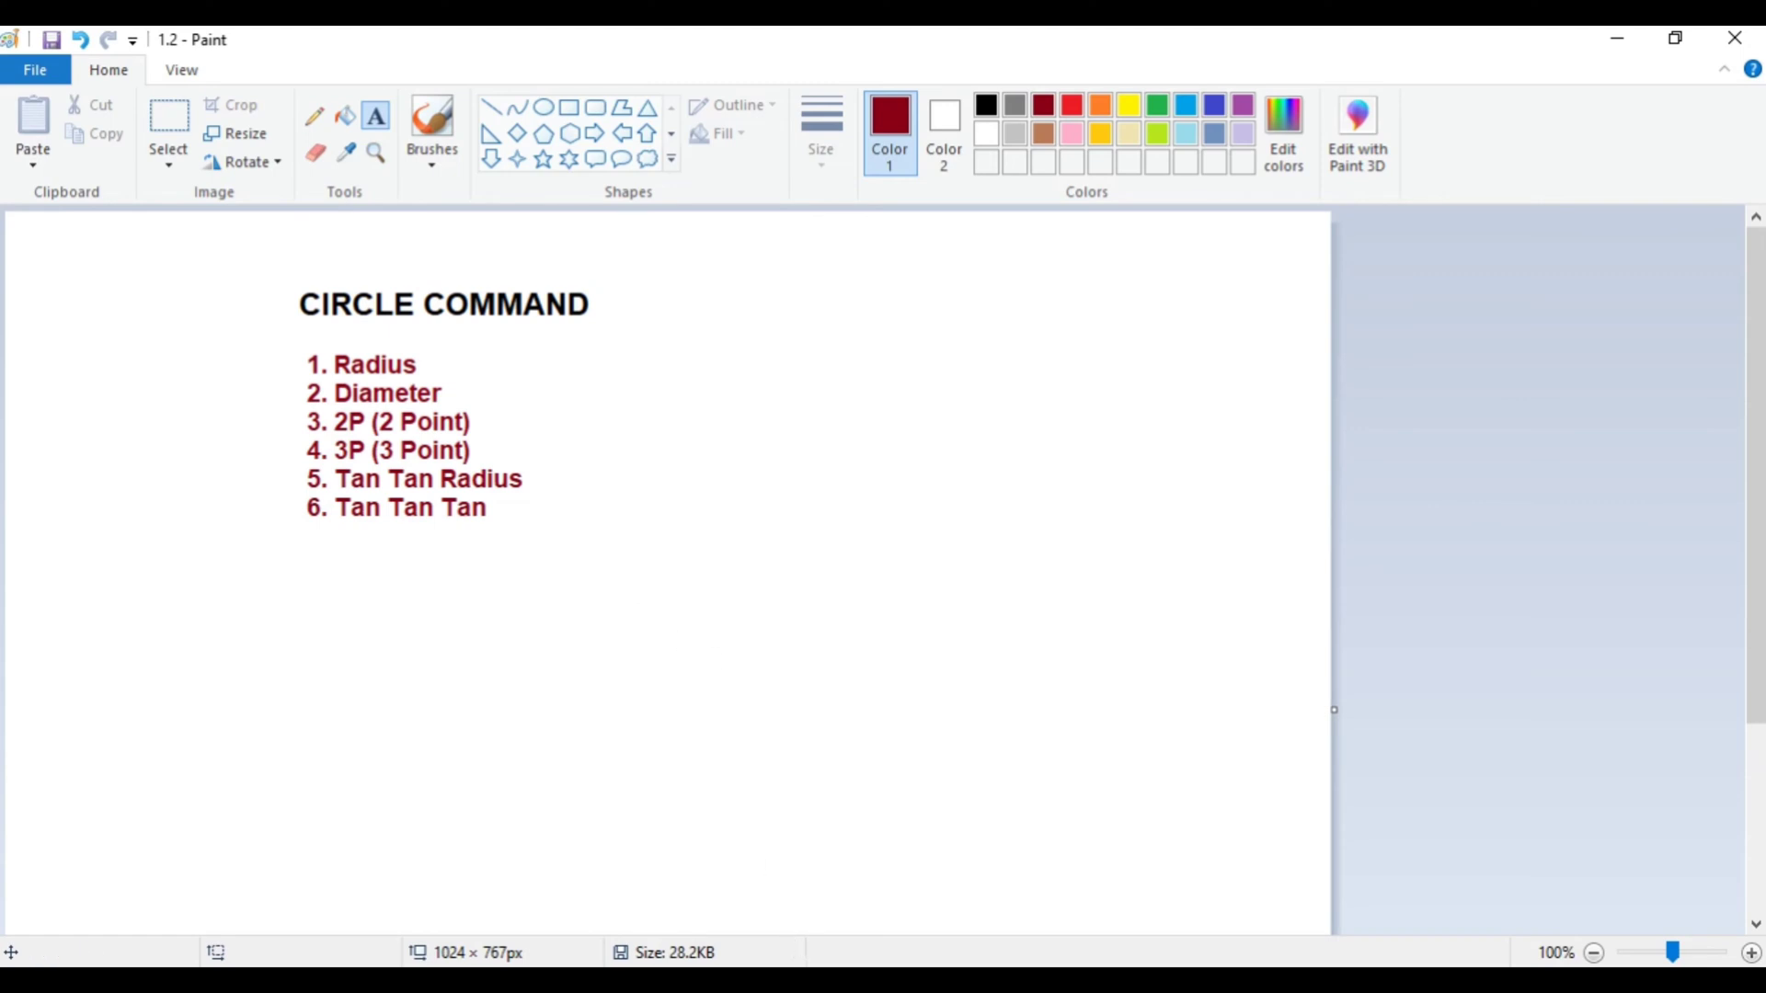
pyautogui.click(788, 874)
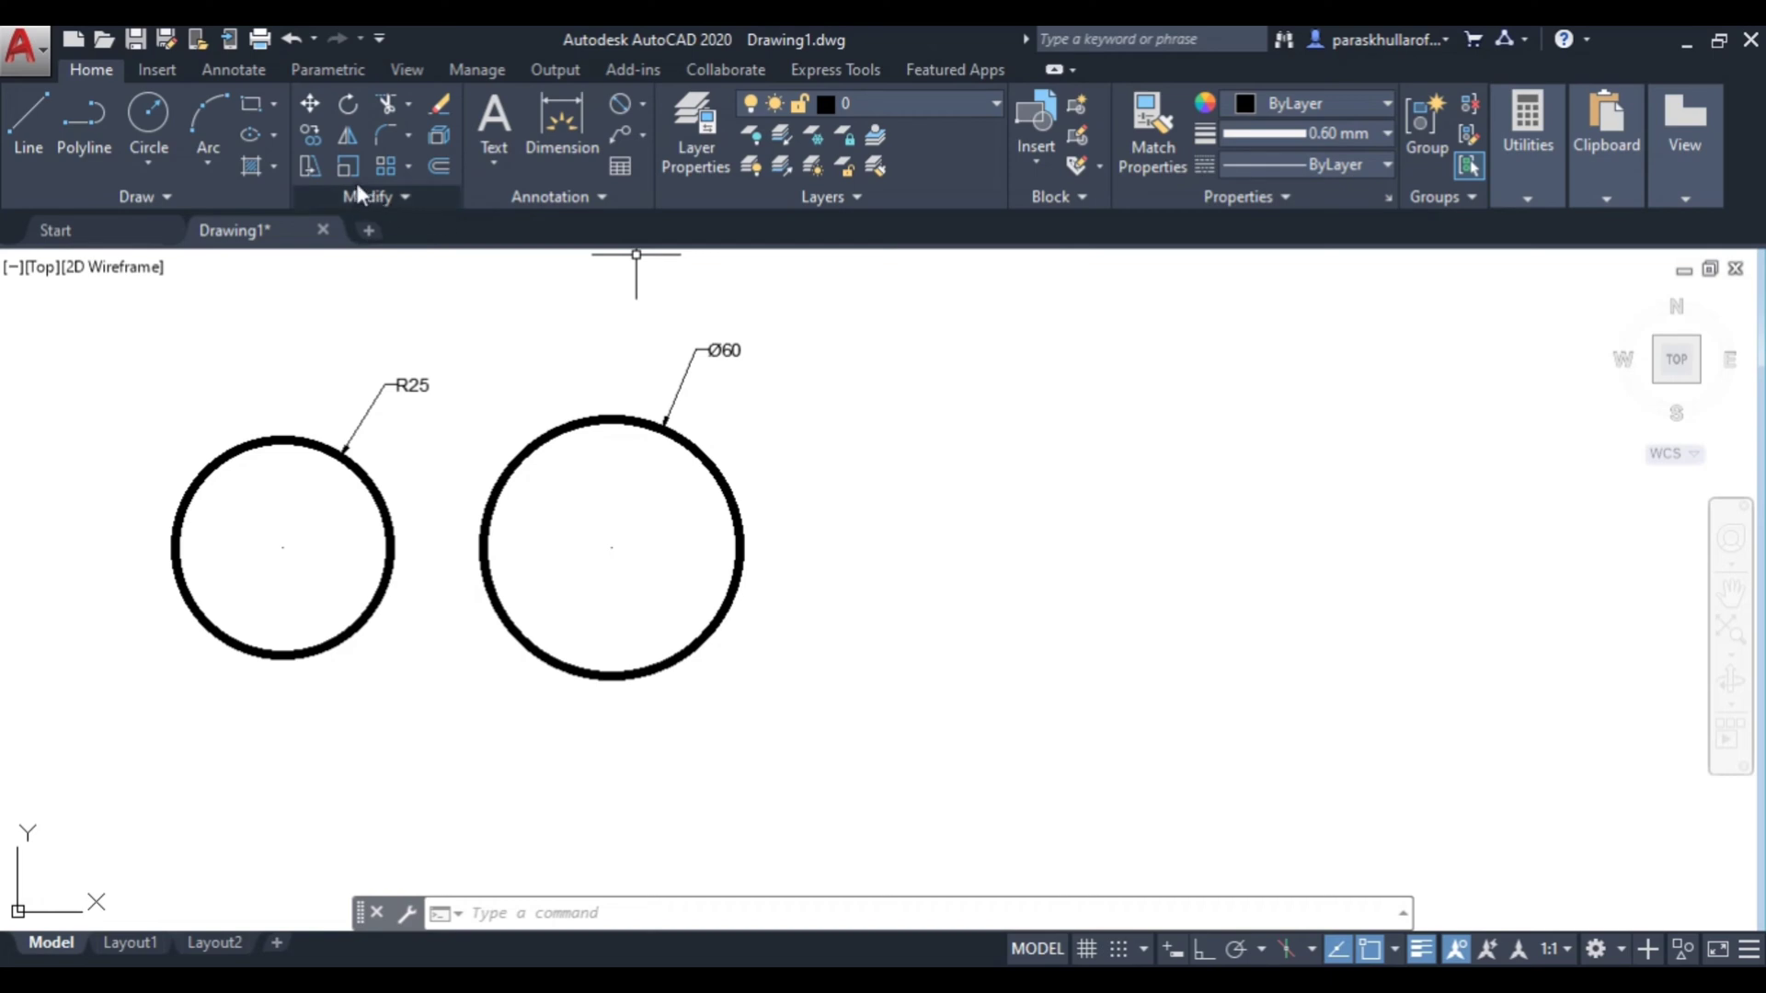
pyautogui.click(22, 128)
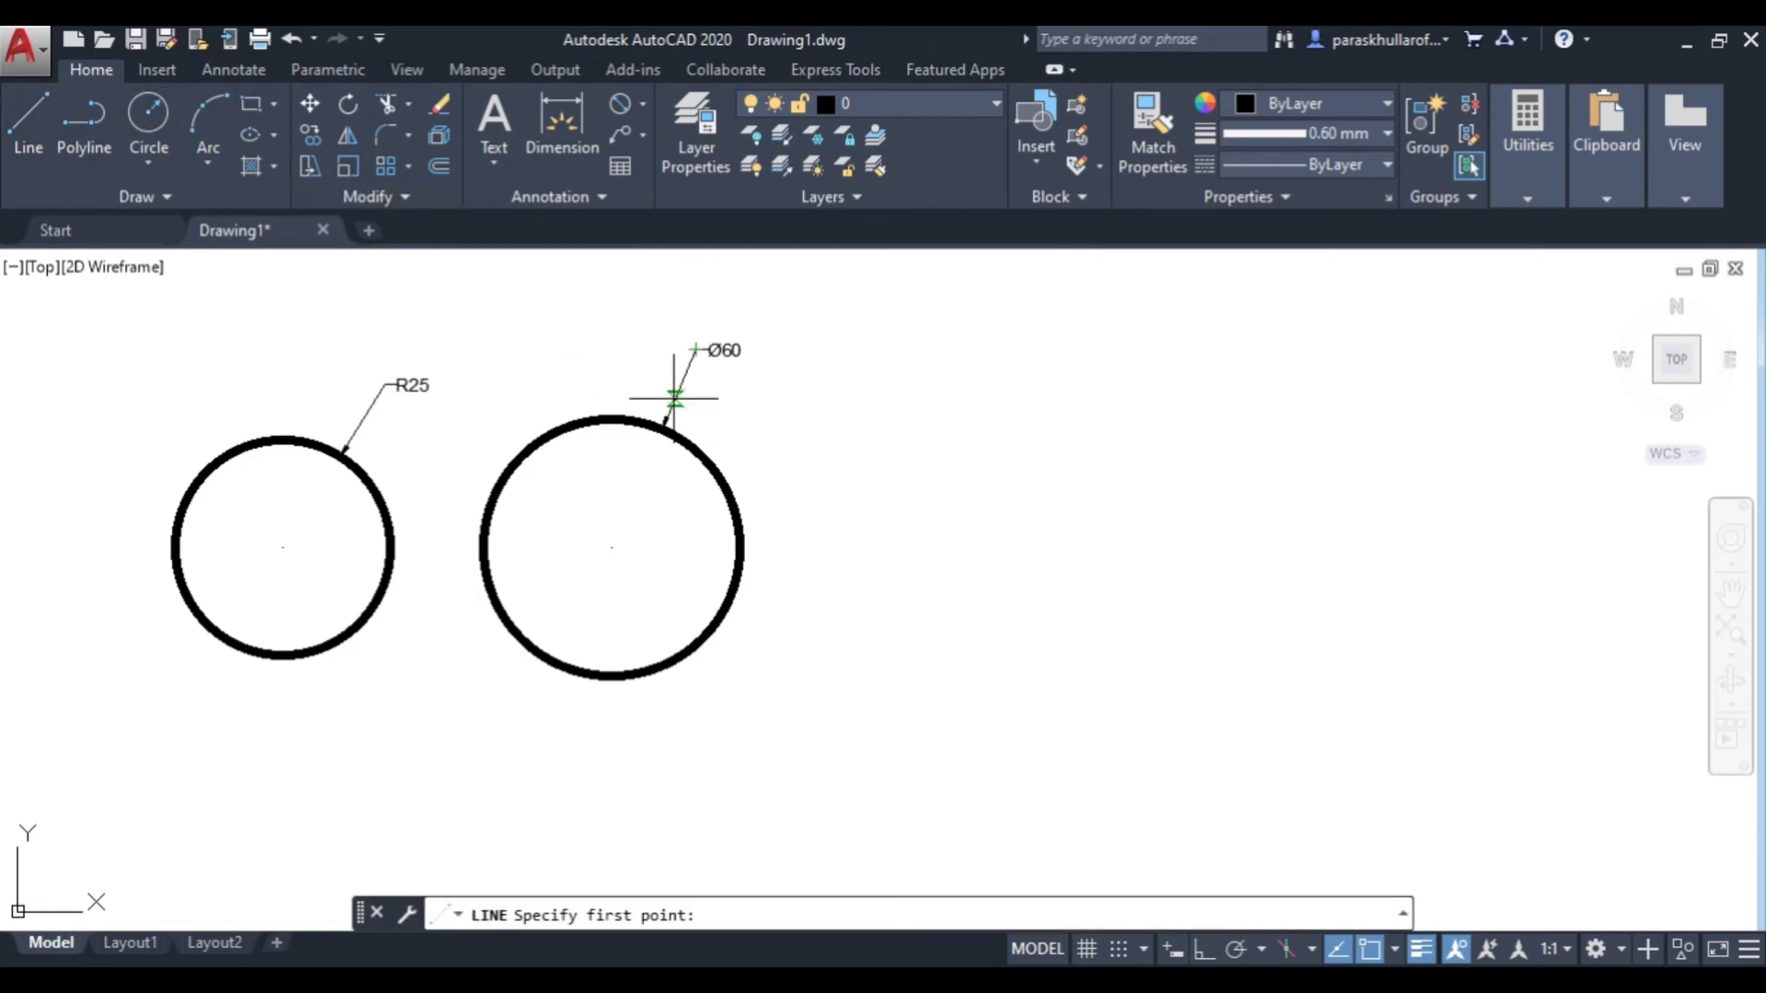
pyautogui.click(953, 600)
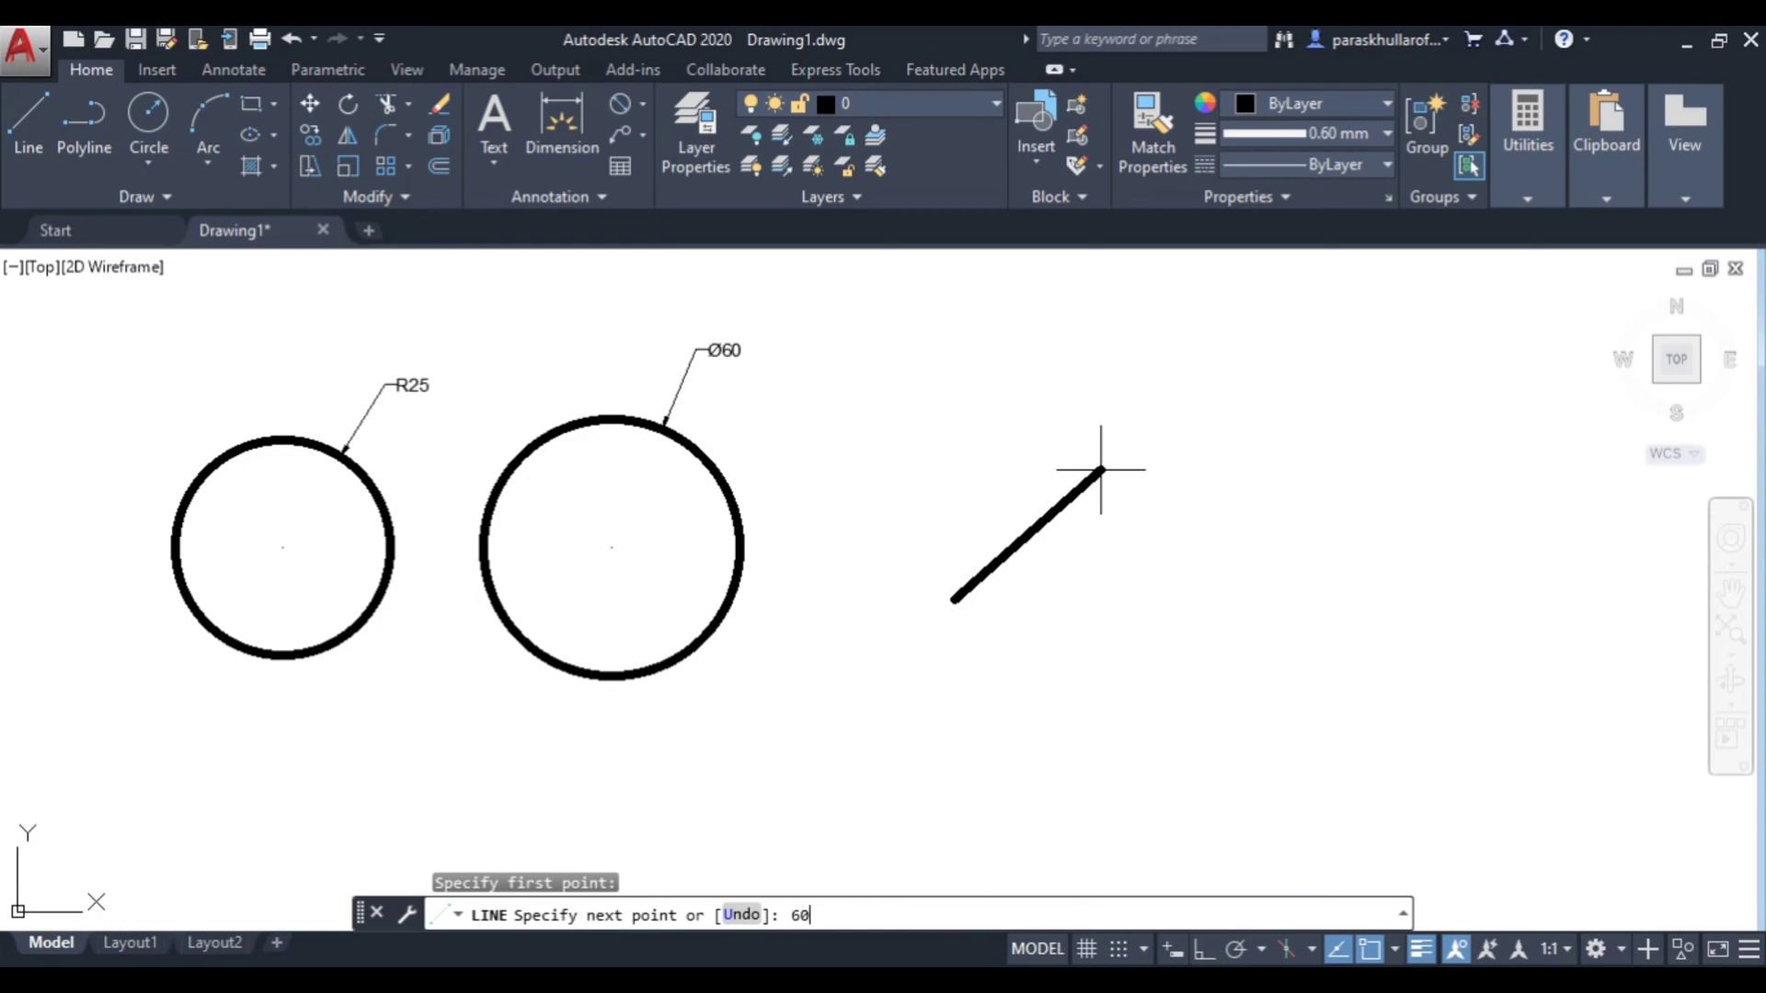
pyautogui.write('60')
pyautogui.press('Return')
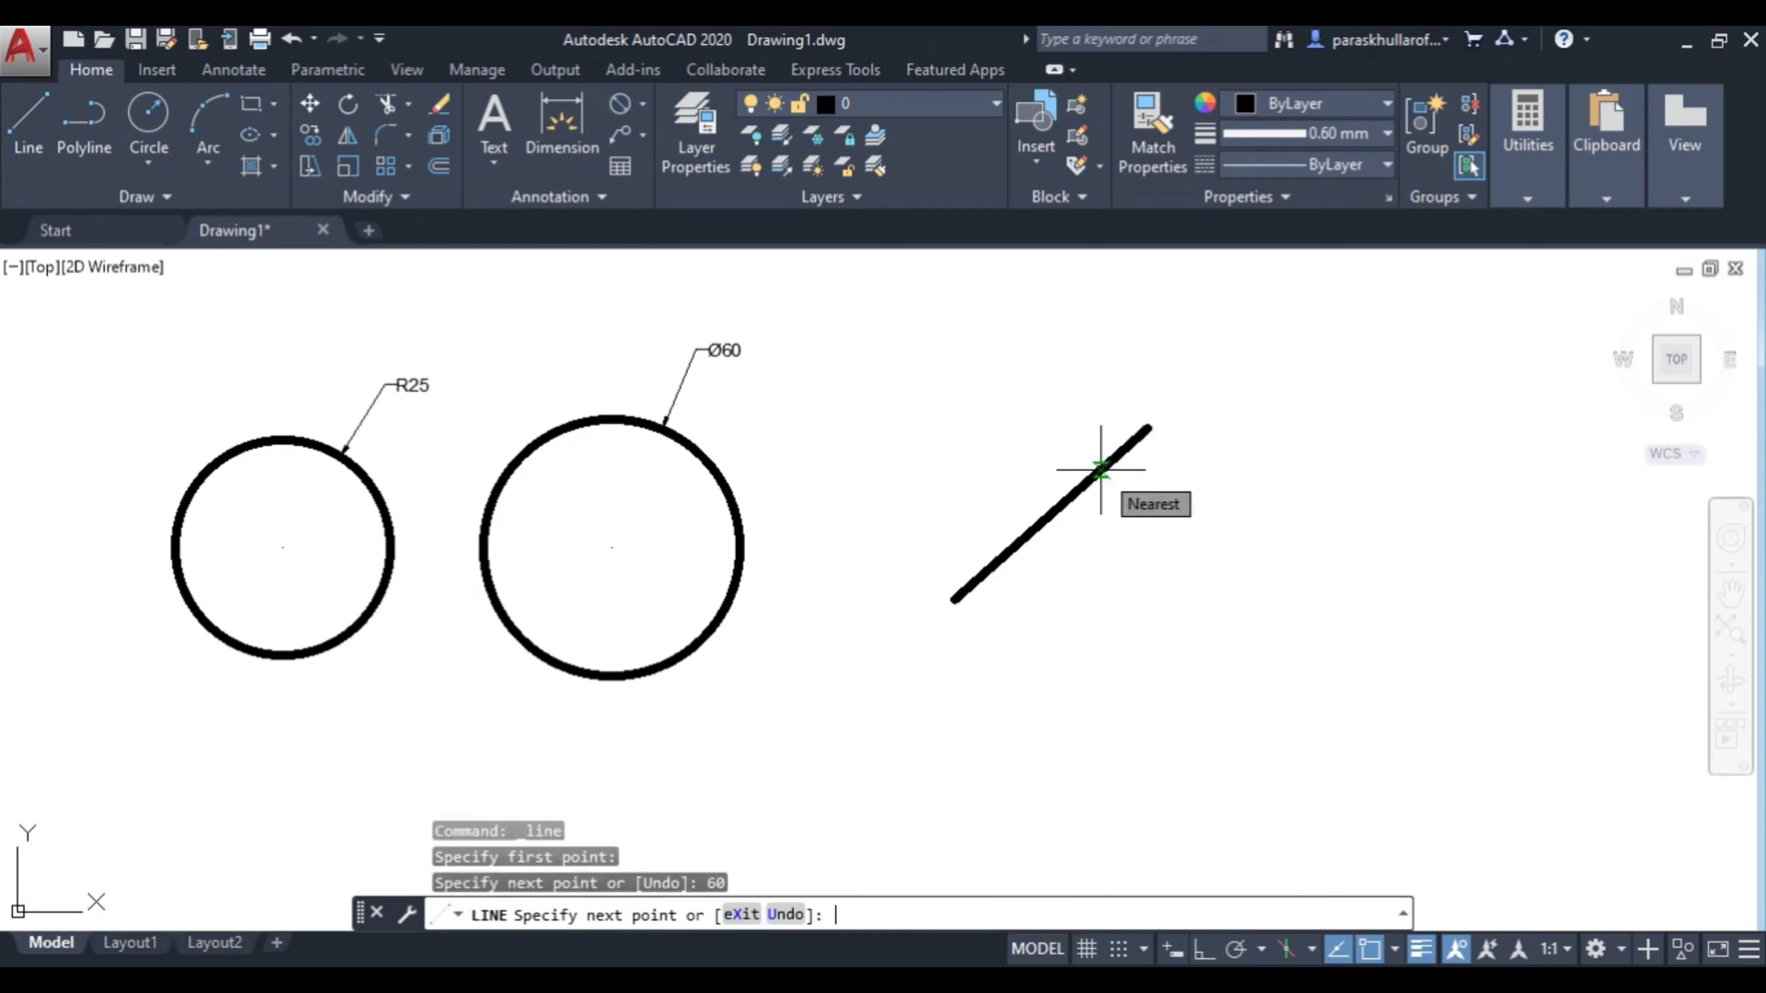
pyautogui.press('Escape')
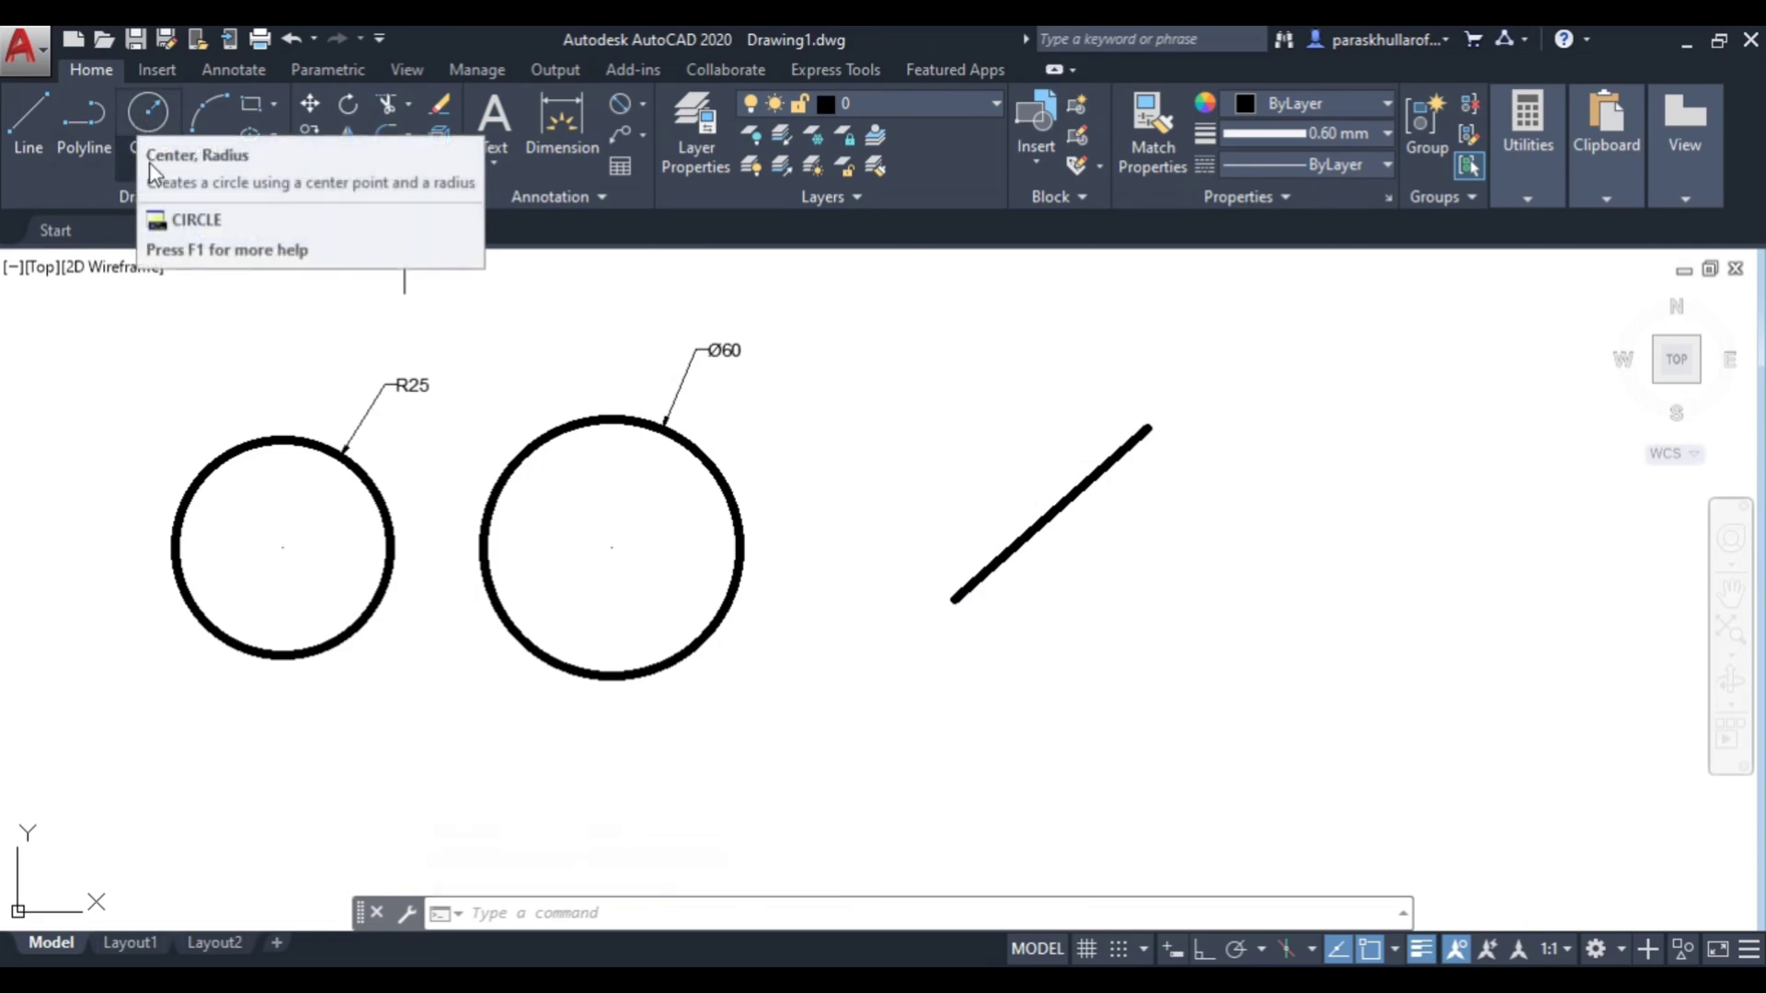
# - Draw a two-point (2P) circle using the slanted line's upper and lower endpoints as the ends of its diameter
pyautogui.click(149, 113)
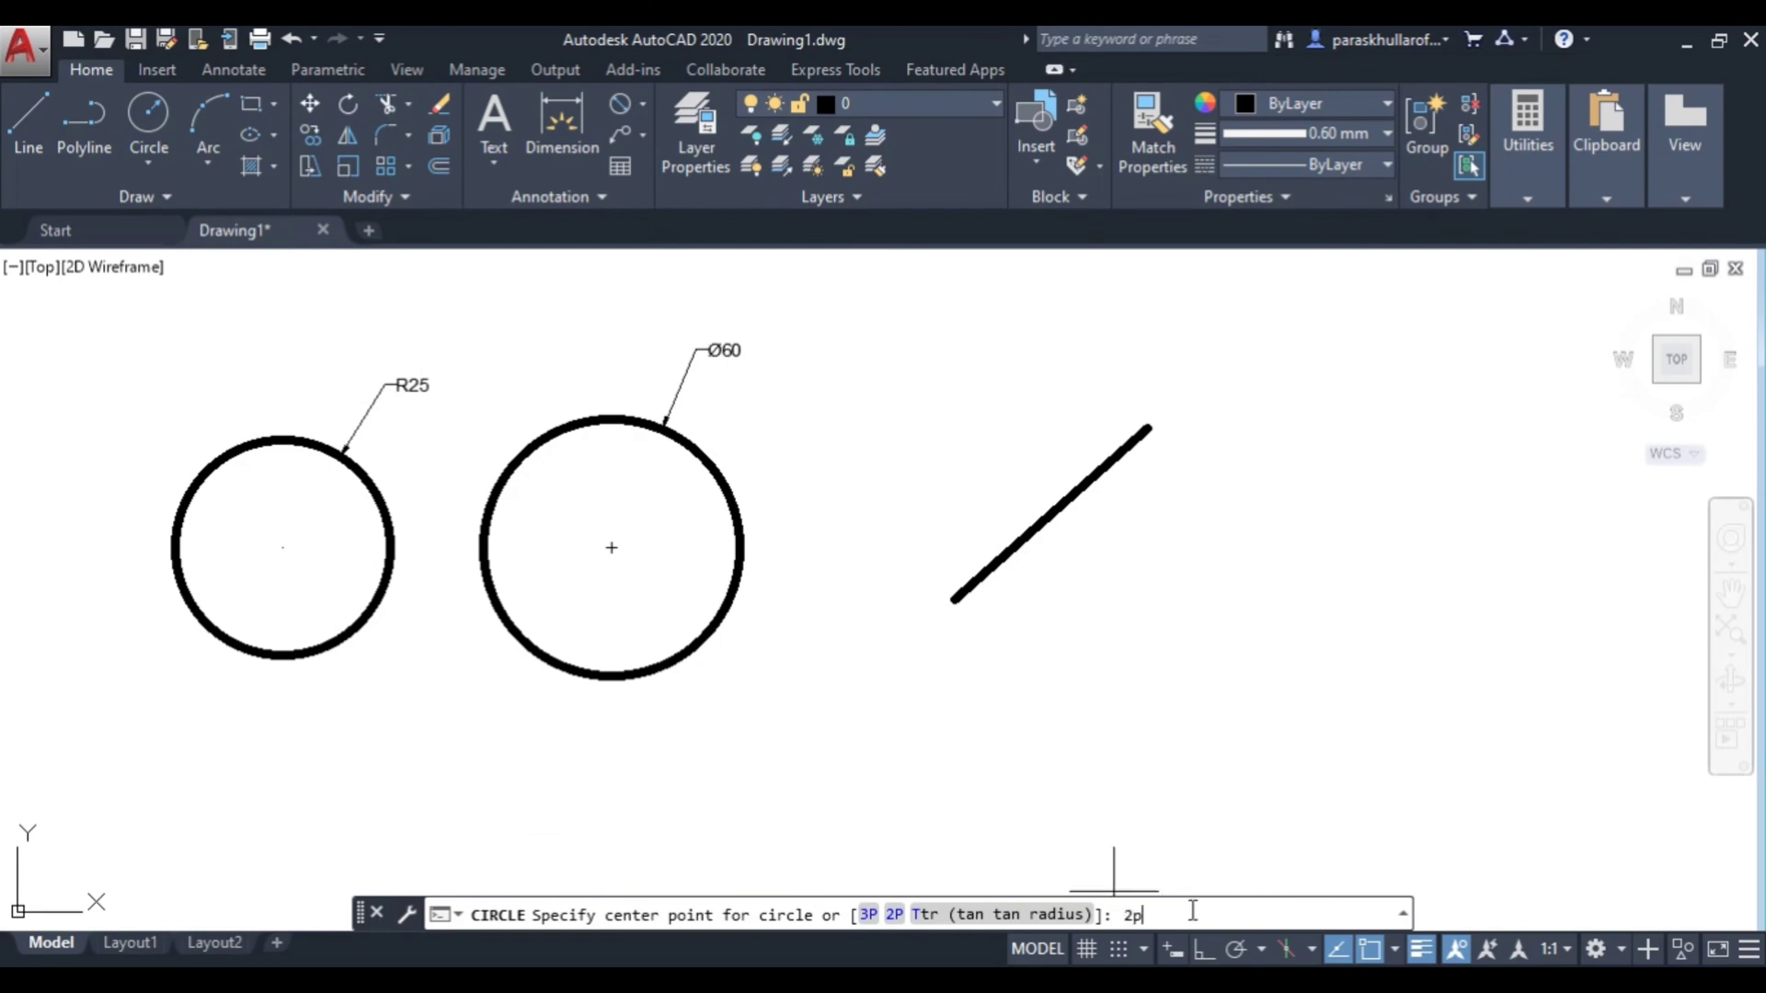
pyautogui.write('2p')
pyautogui.press('Return')
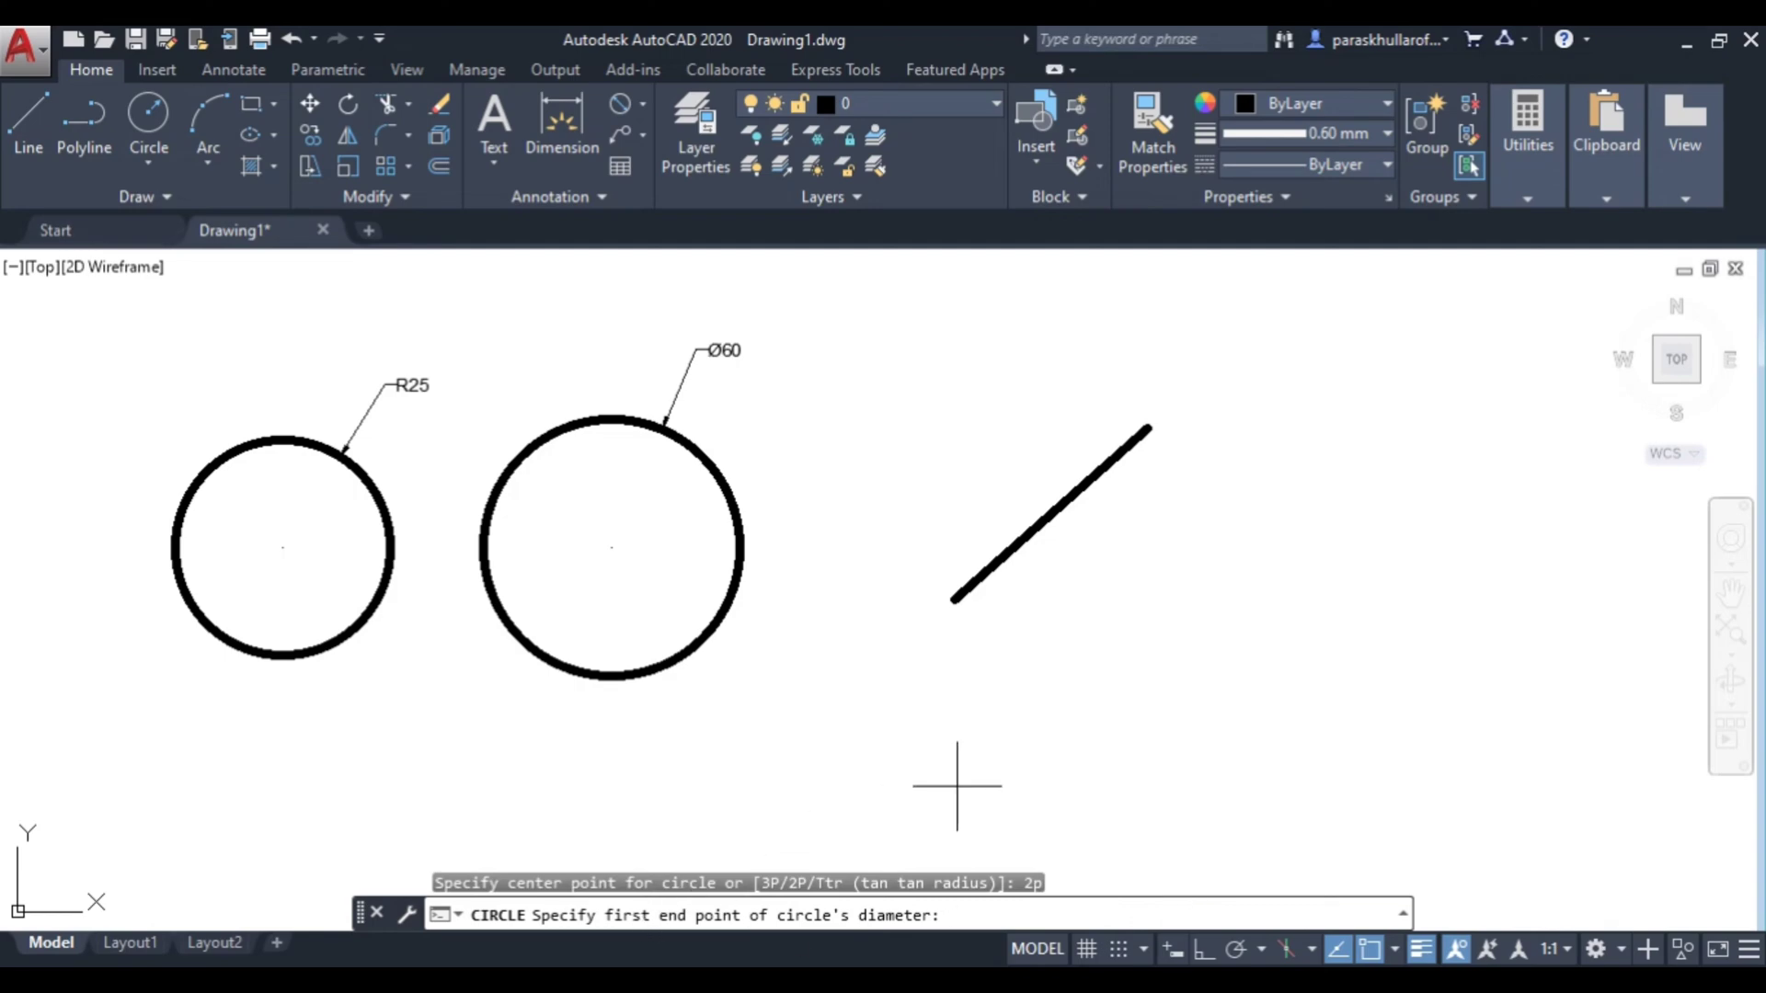
pyautogui.click(1147, 429)
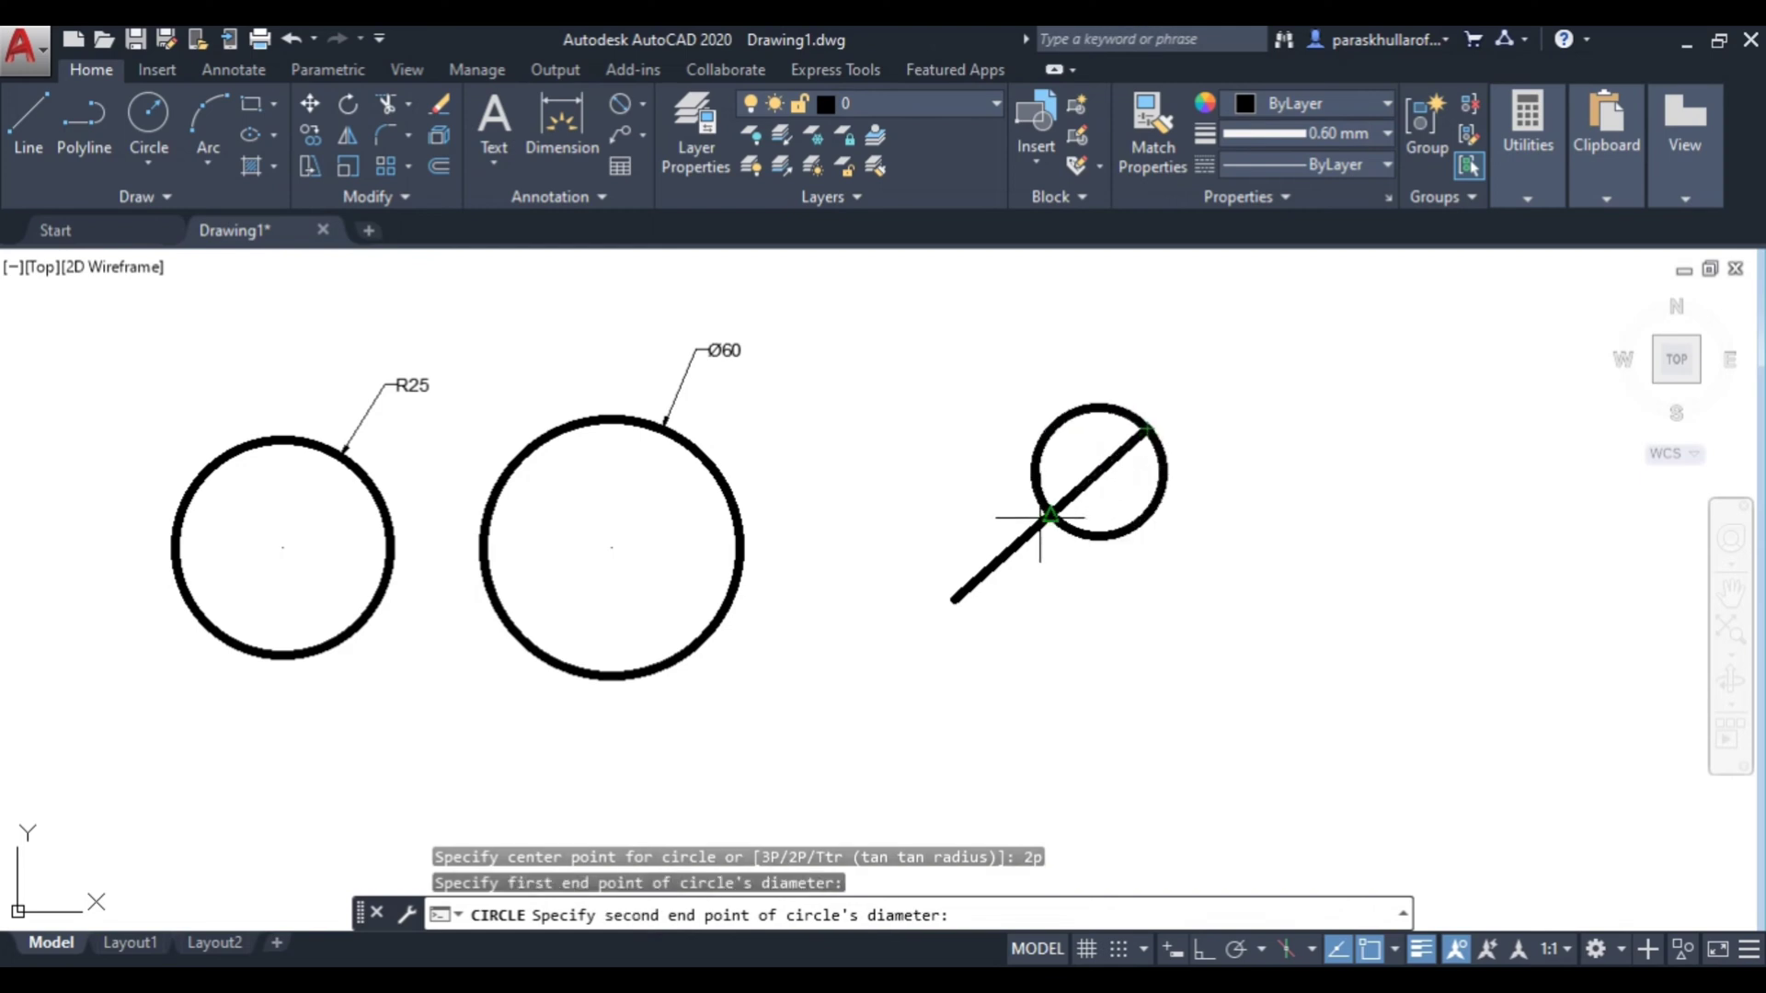
pyautogui.click(954, 598)
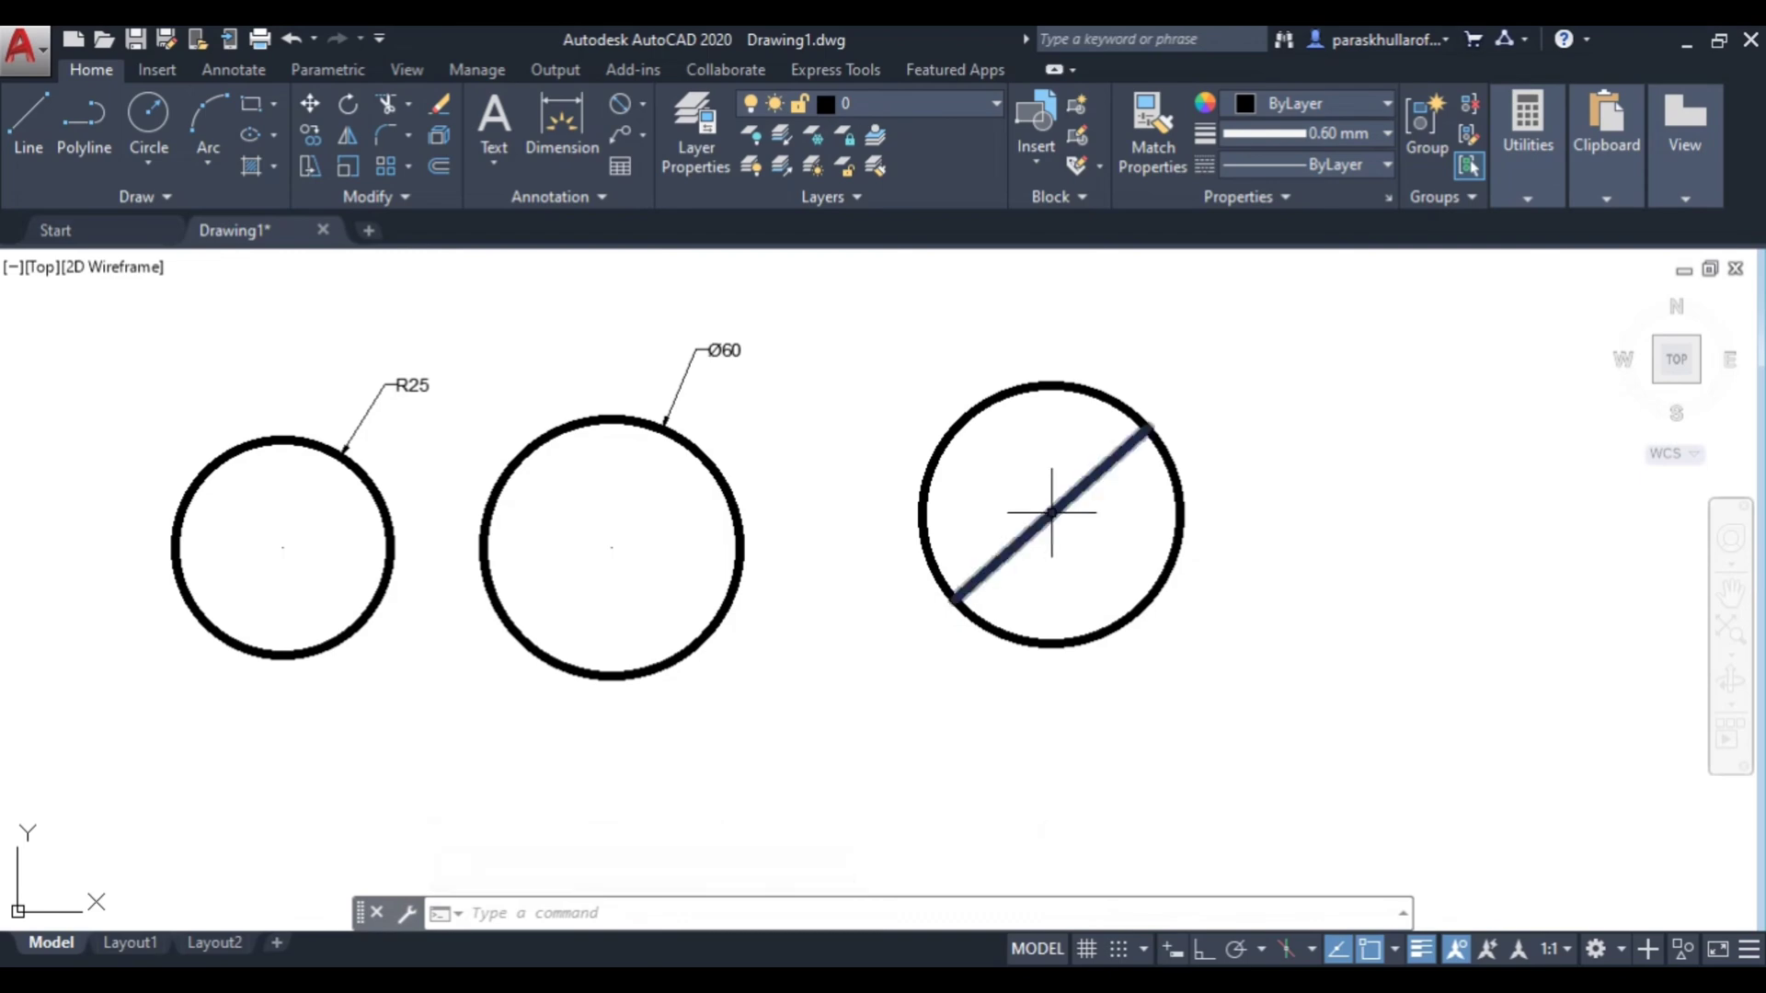
# - Move the two-point circle together with its diameter line about 20 units left and 5 units down, and clear the selection
pyautogui.moveTo(1051, 512)
pyautogui.click(891, 365)
pyautogui.click(1265, 694)
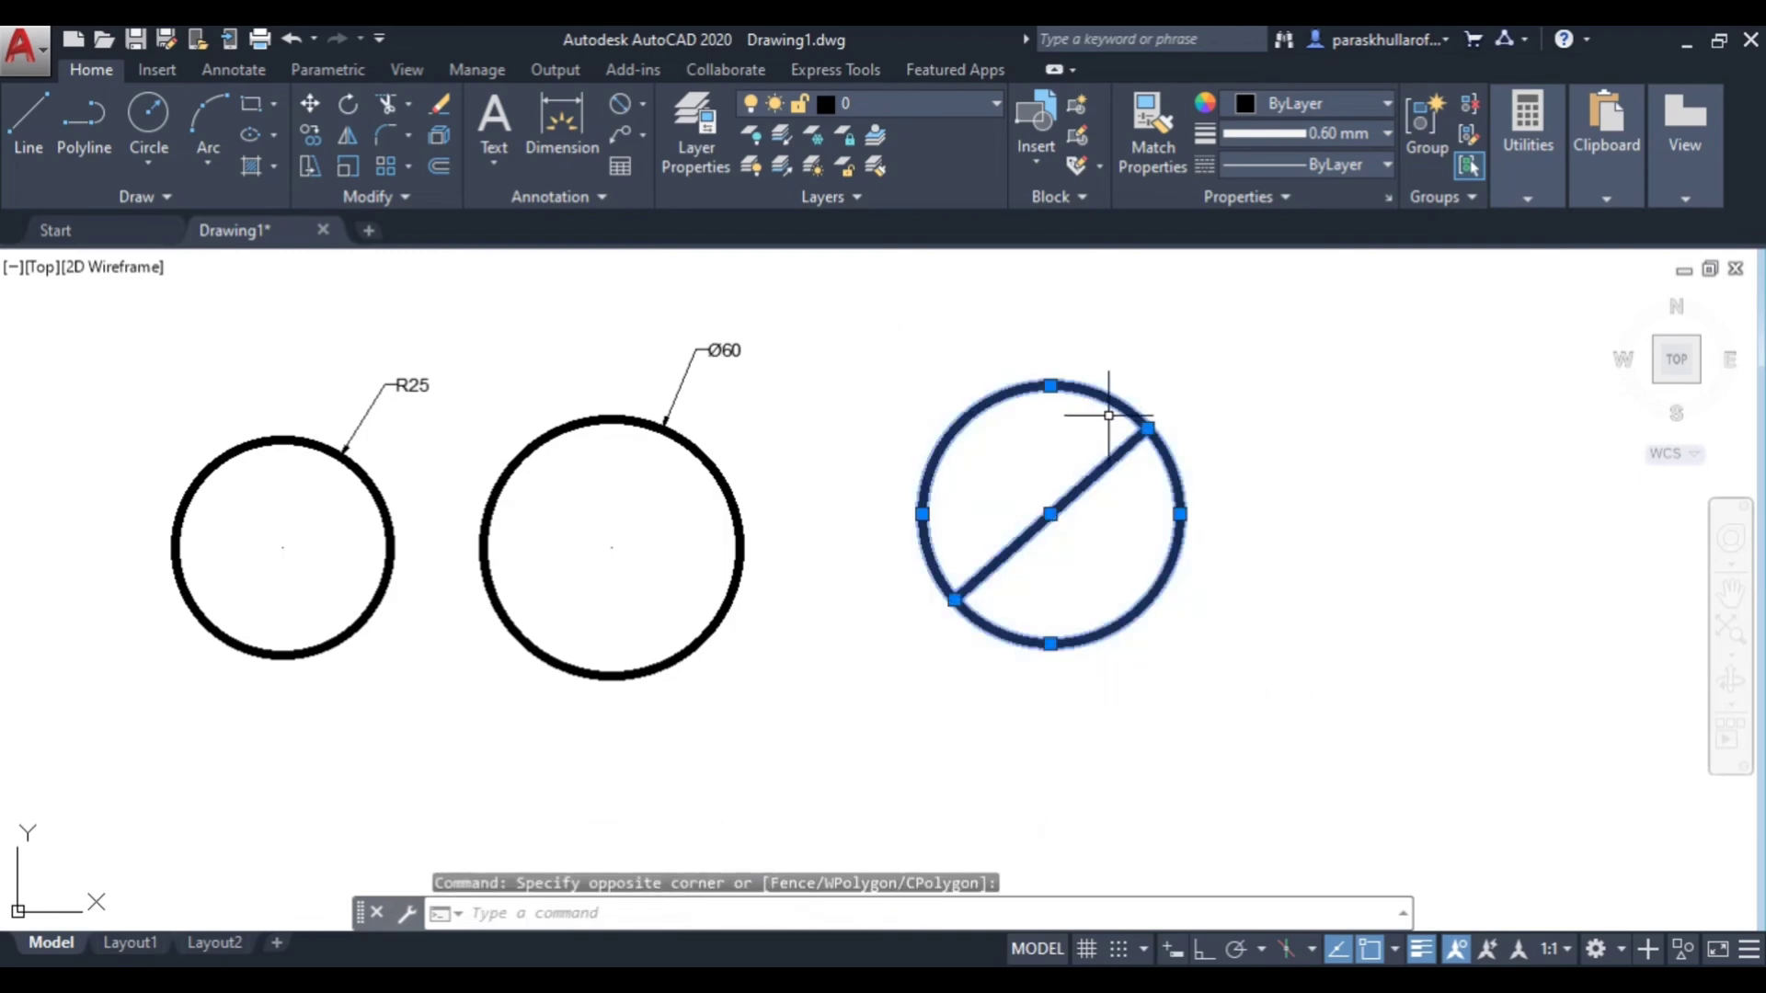
pyautogui.moveTo(1120, 406); pyautogui.dragTo(1032, 430)
pyautogui.press('Escape')
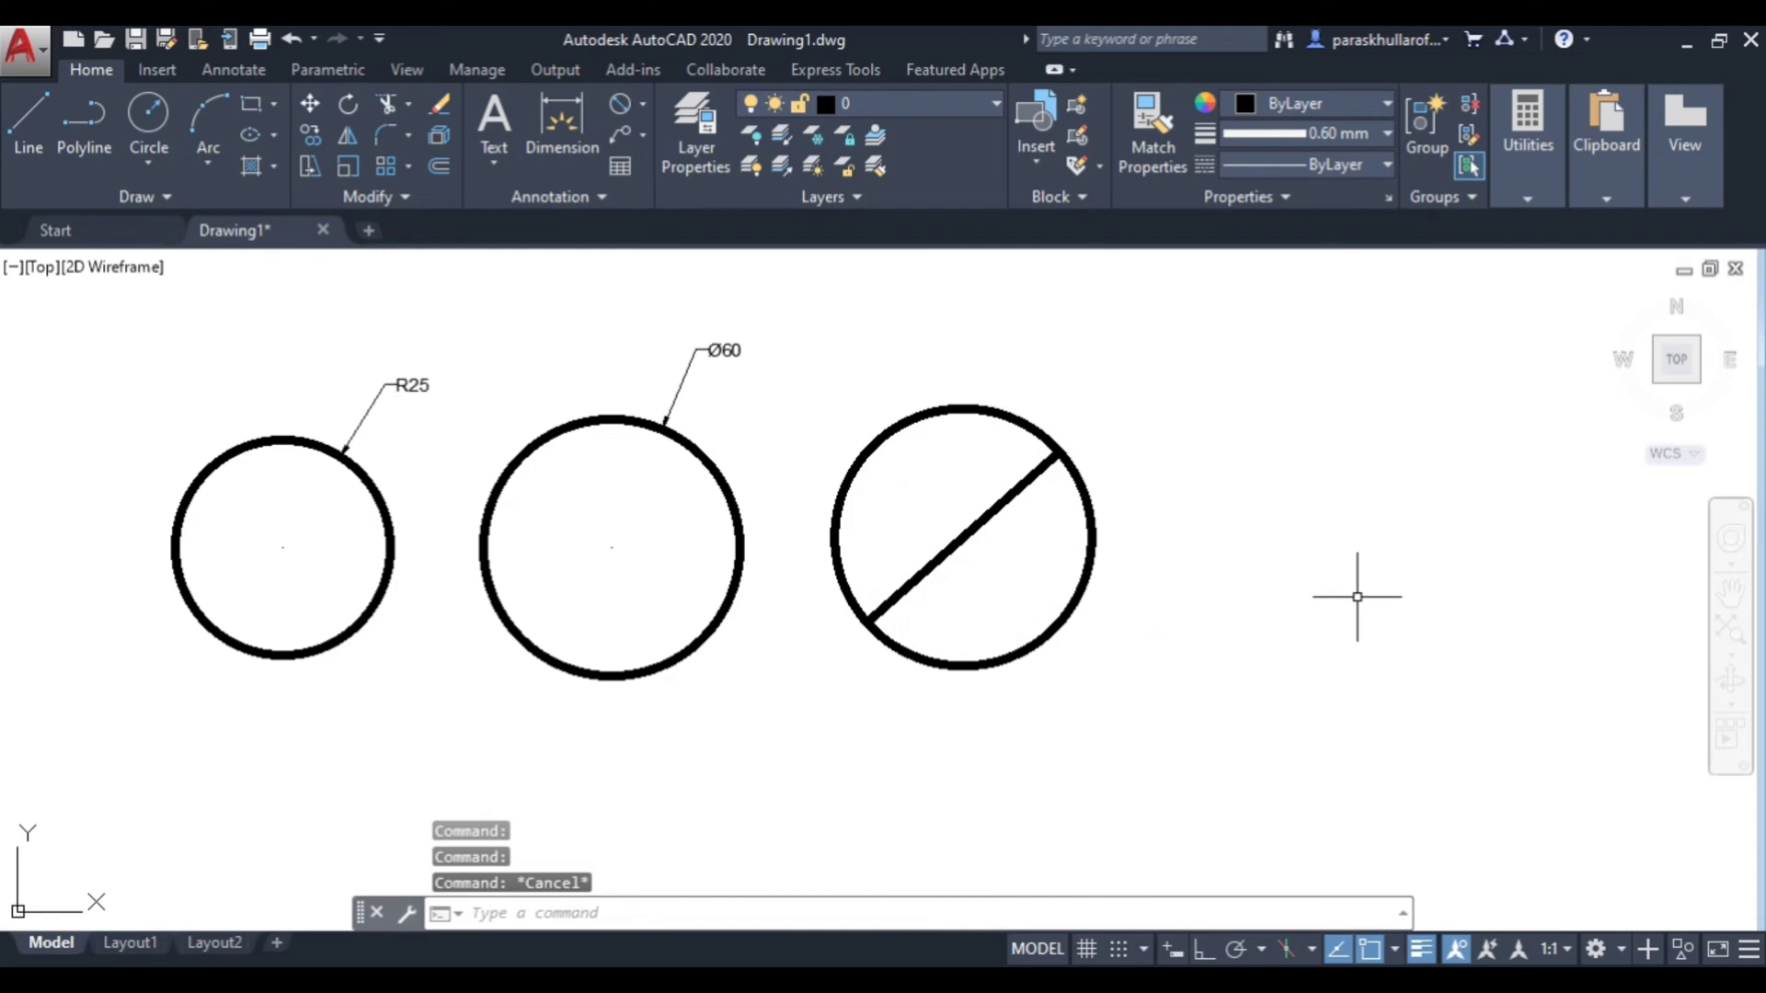
# - Set the current lineweight for new objects to ByLayer
pyautogui.moveTo(1356, 591); pyautogui.dragTo(1069, 610, button='middle')
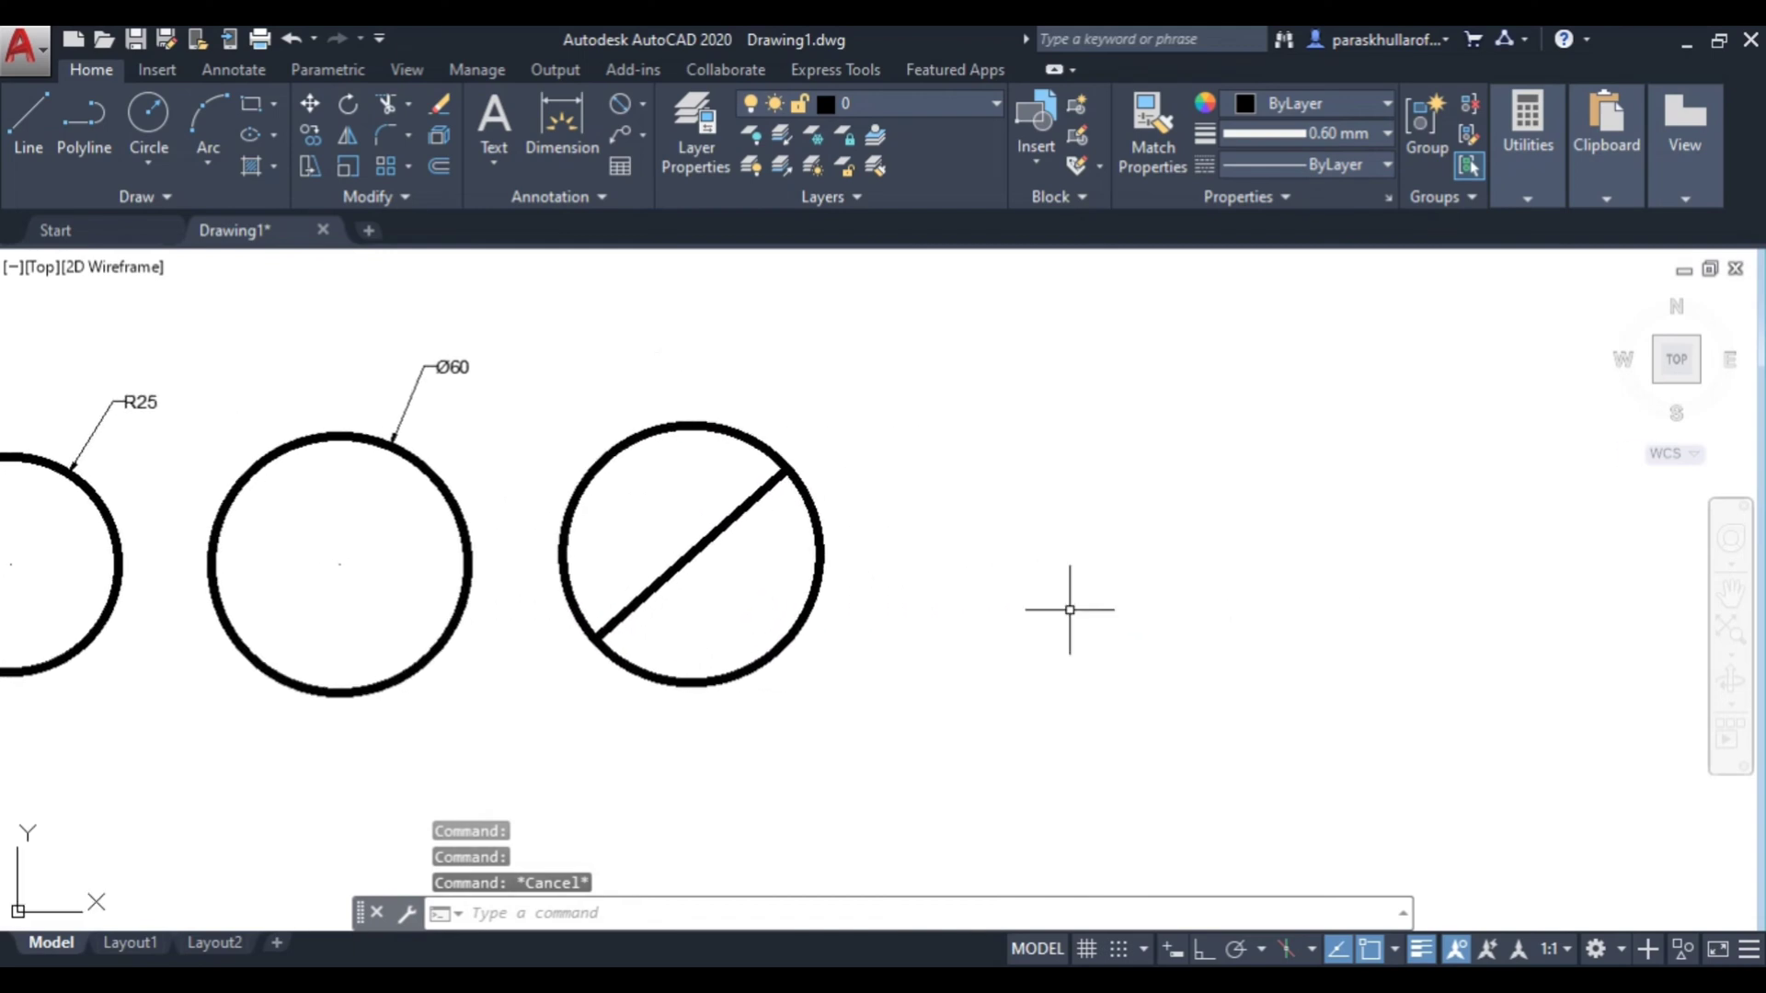
pyautogui.click(24, 113)
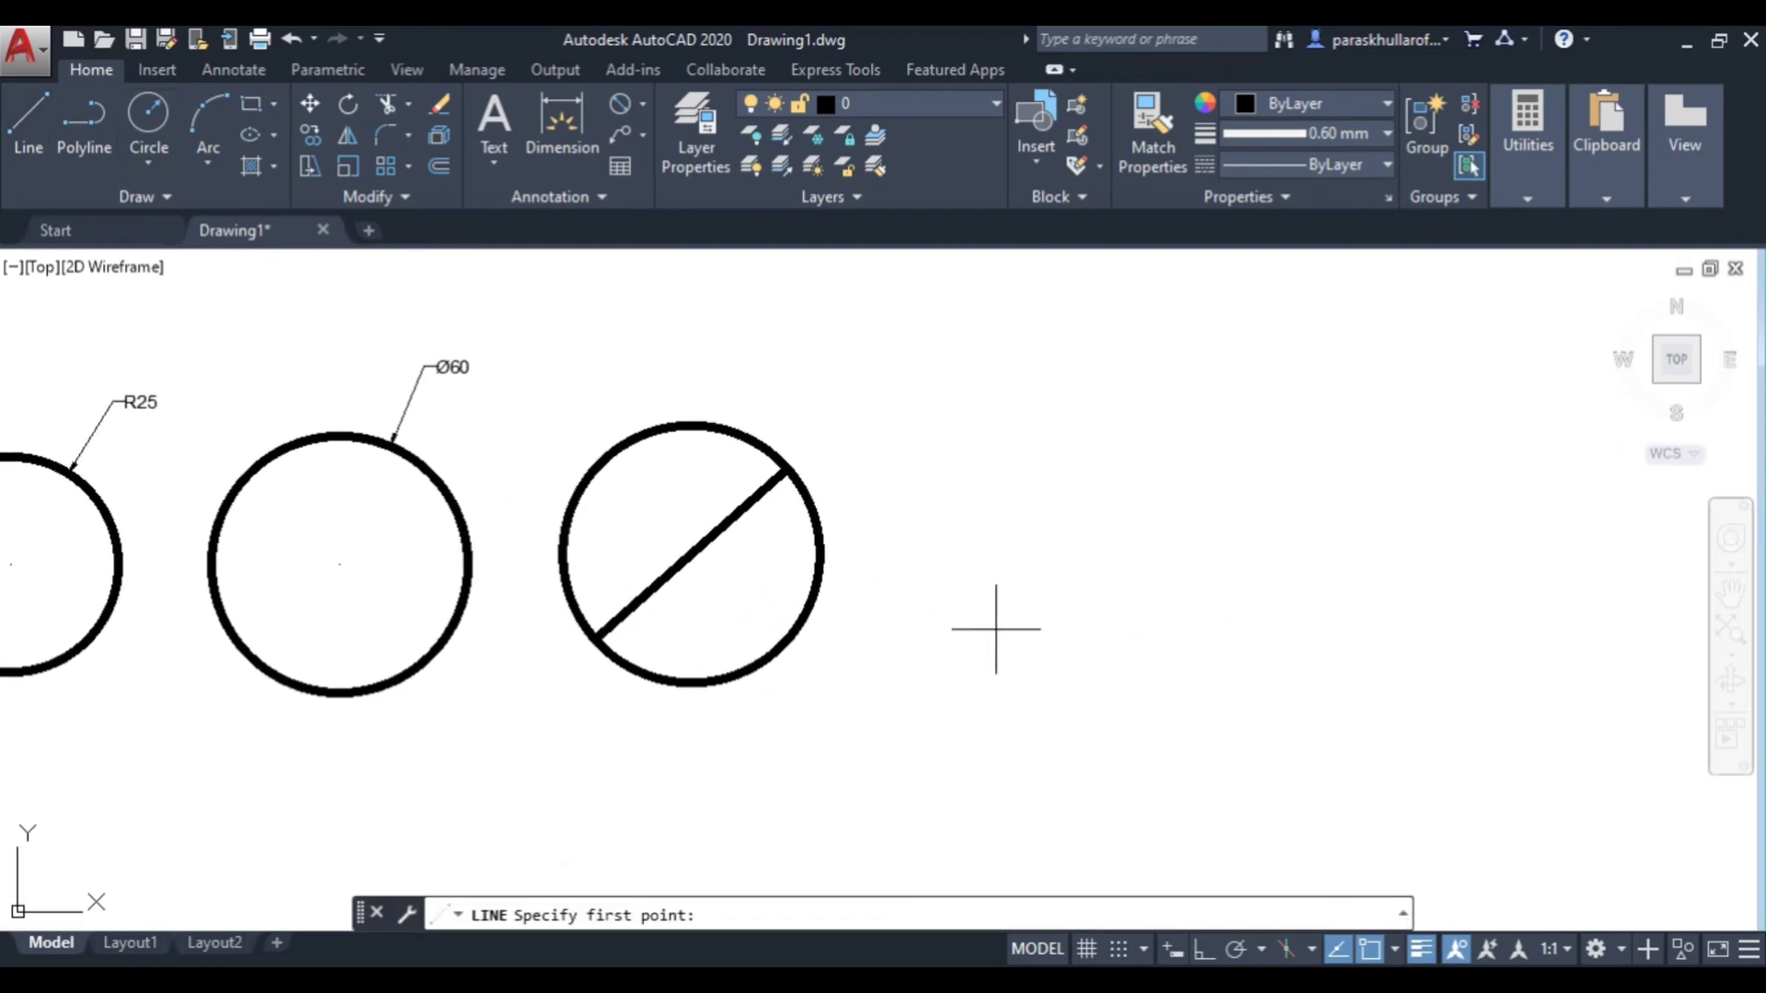
pyautogui.click(1343, 134)
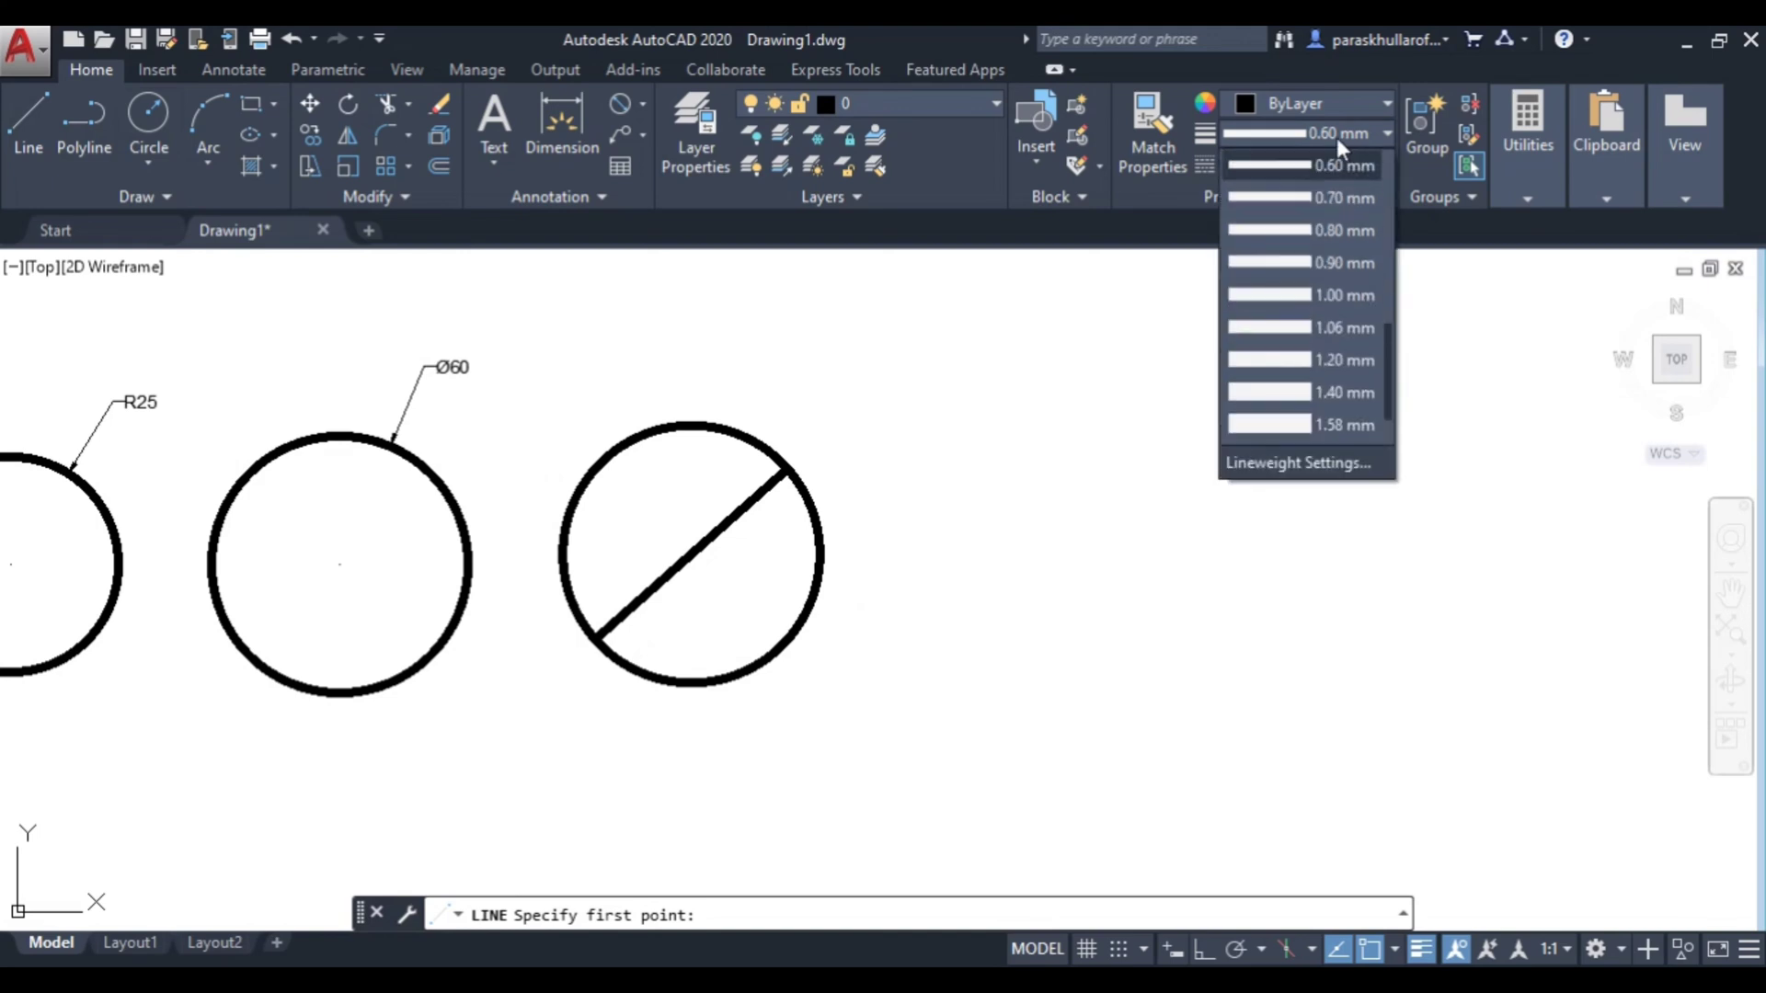
pyautogui.scroll(5, 1283, 257)
pyautogui.click(1332, 165)
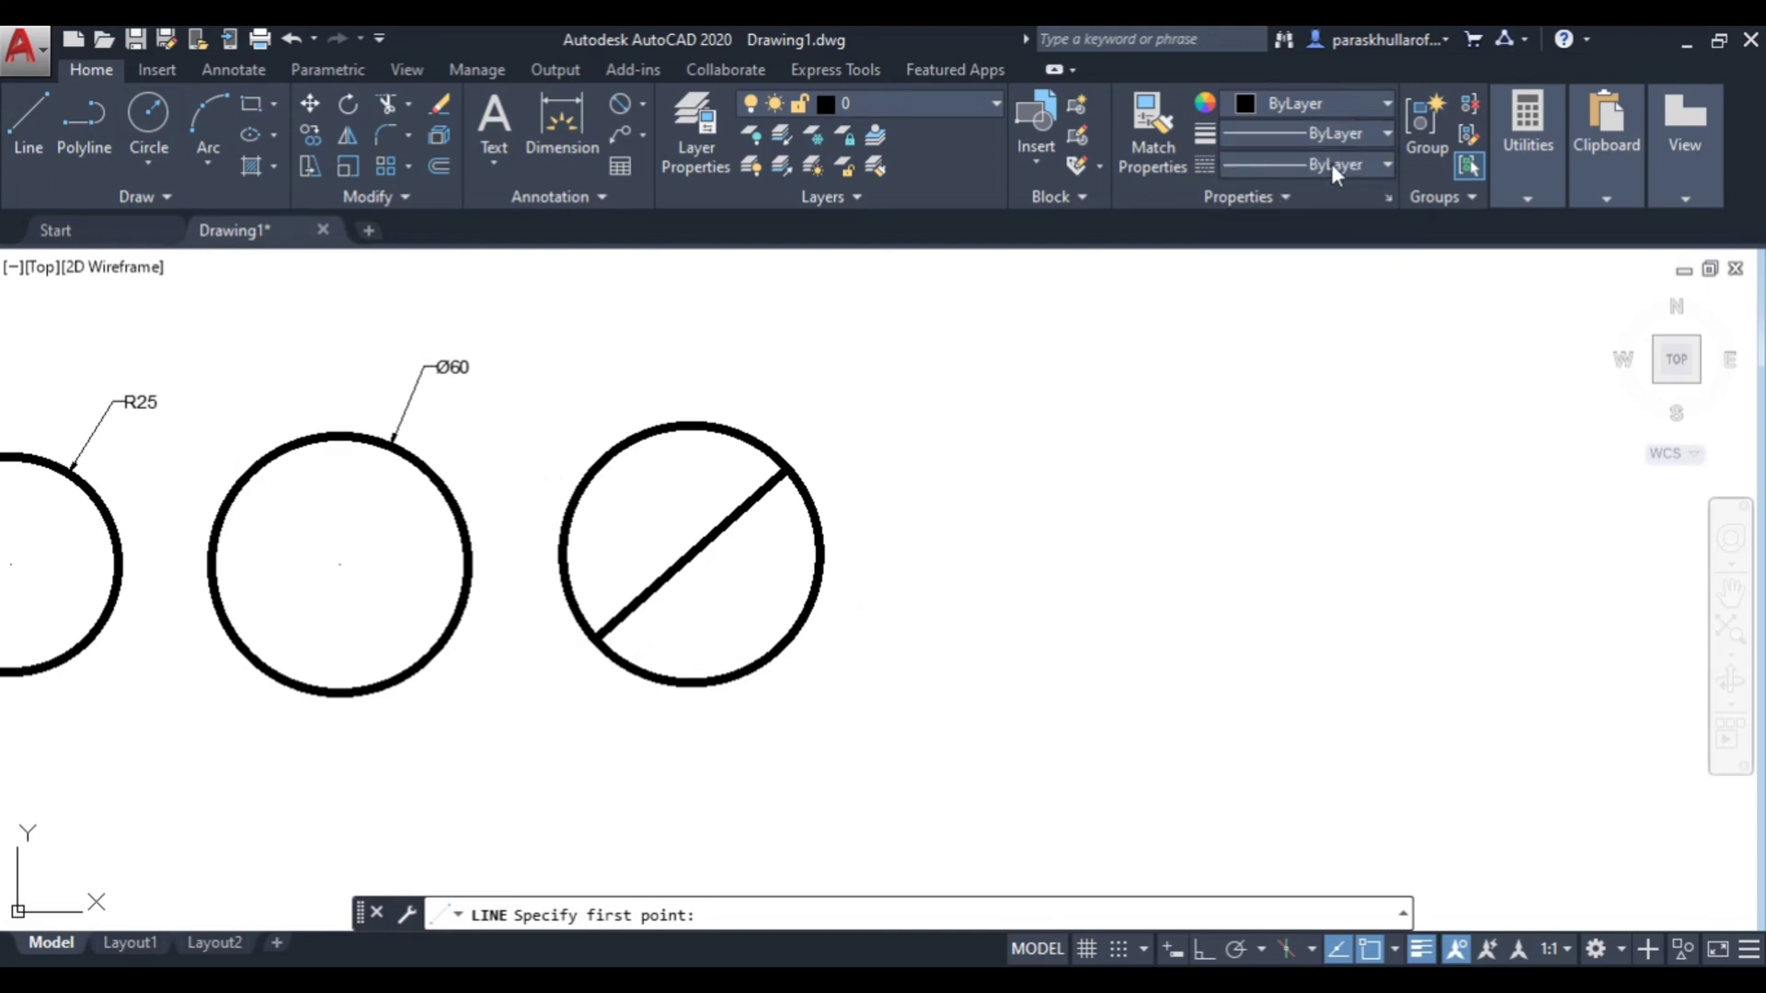
# - Draw a closed triangle from three lines to the right of the two-point circle, with its apex up and a nearly horizontal base
pyautogui.click(38, 120)
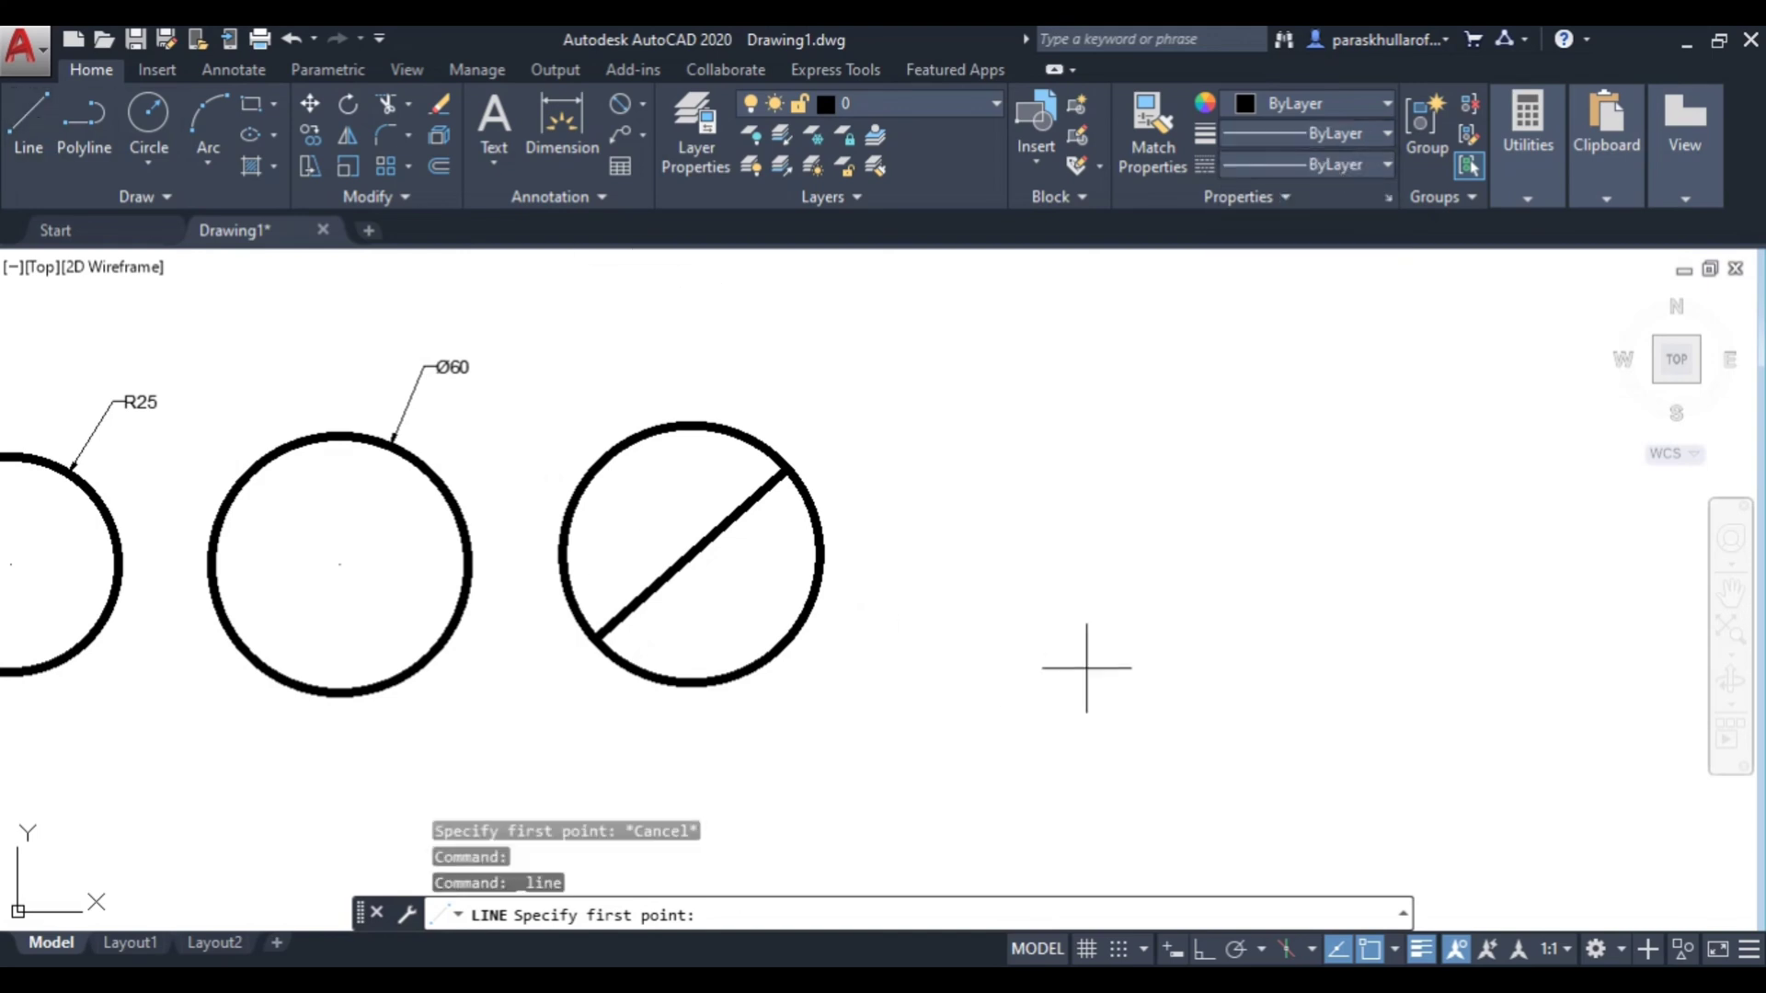
pyautogui.click(971, 640)
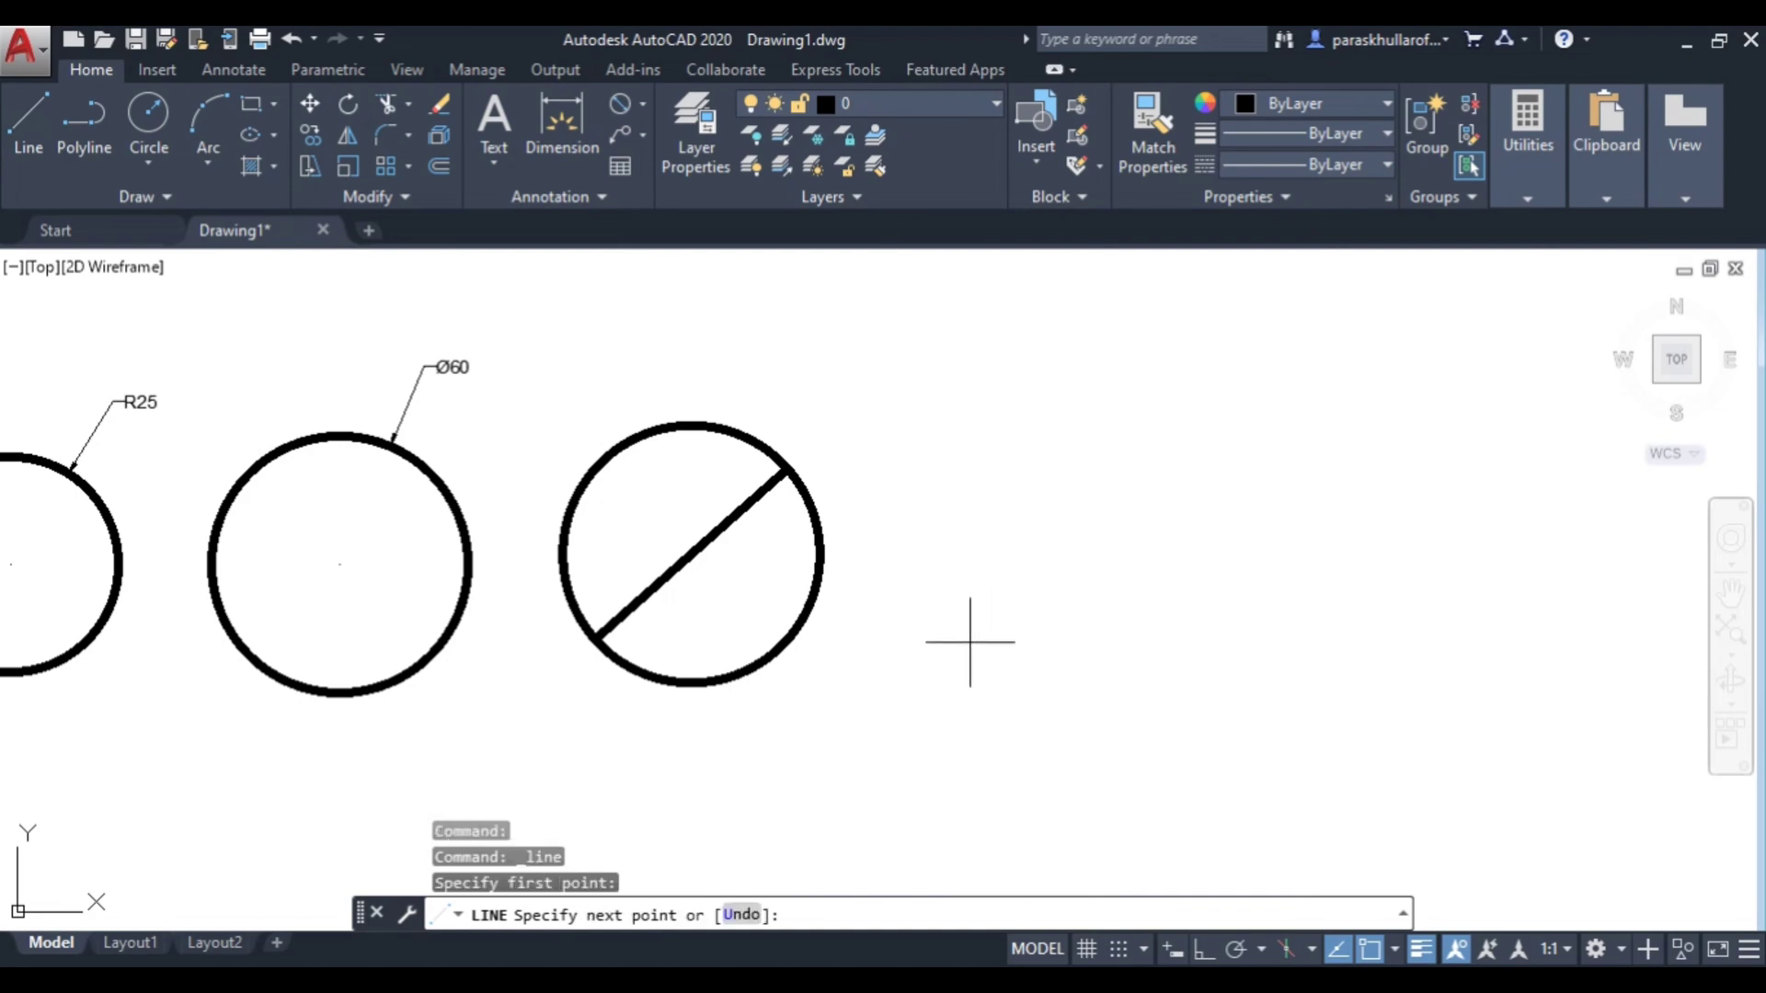
pyautogui.click(1145, 401)
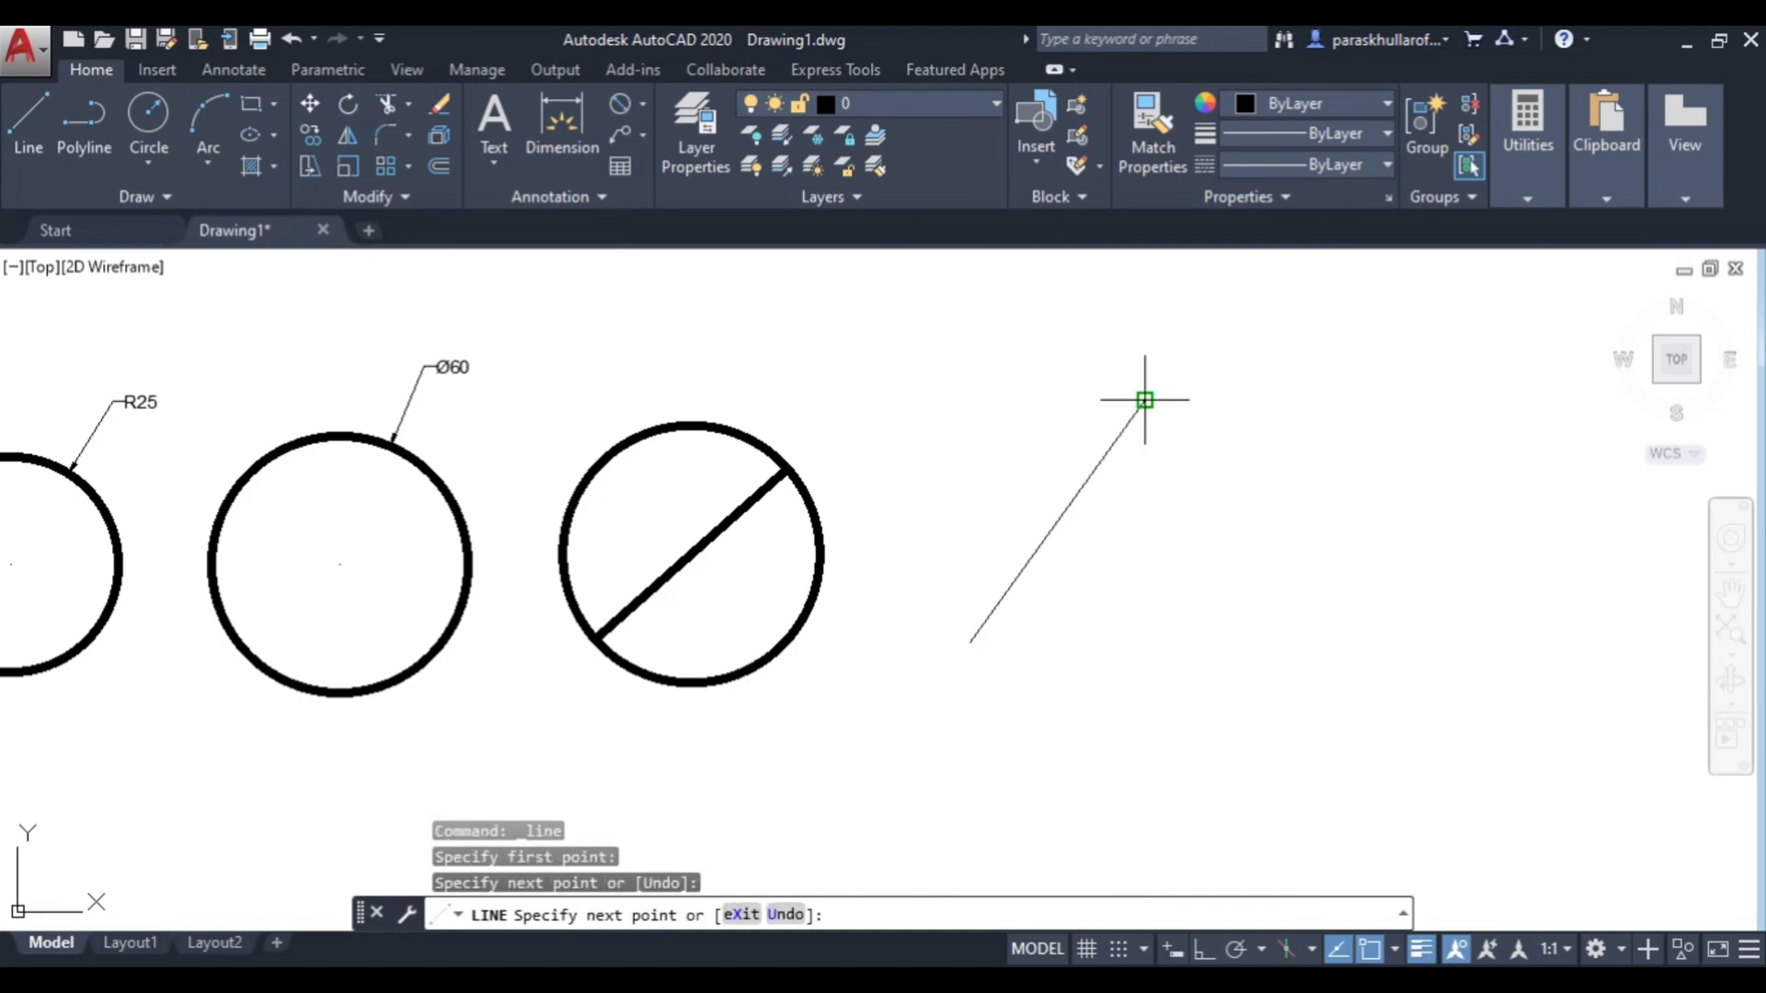
pyautogui.click(1345, 625)
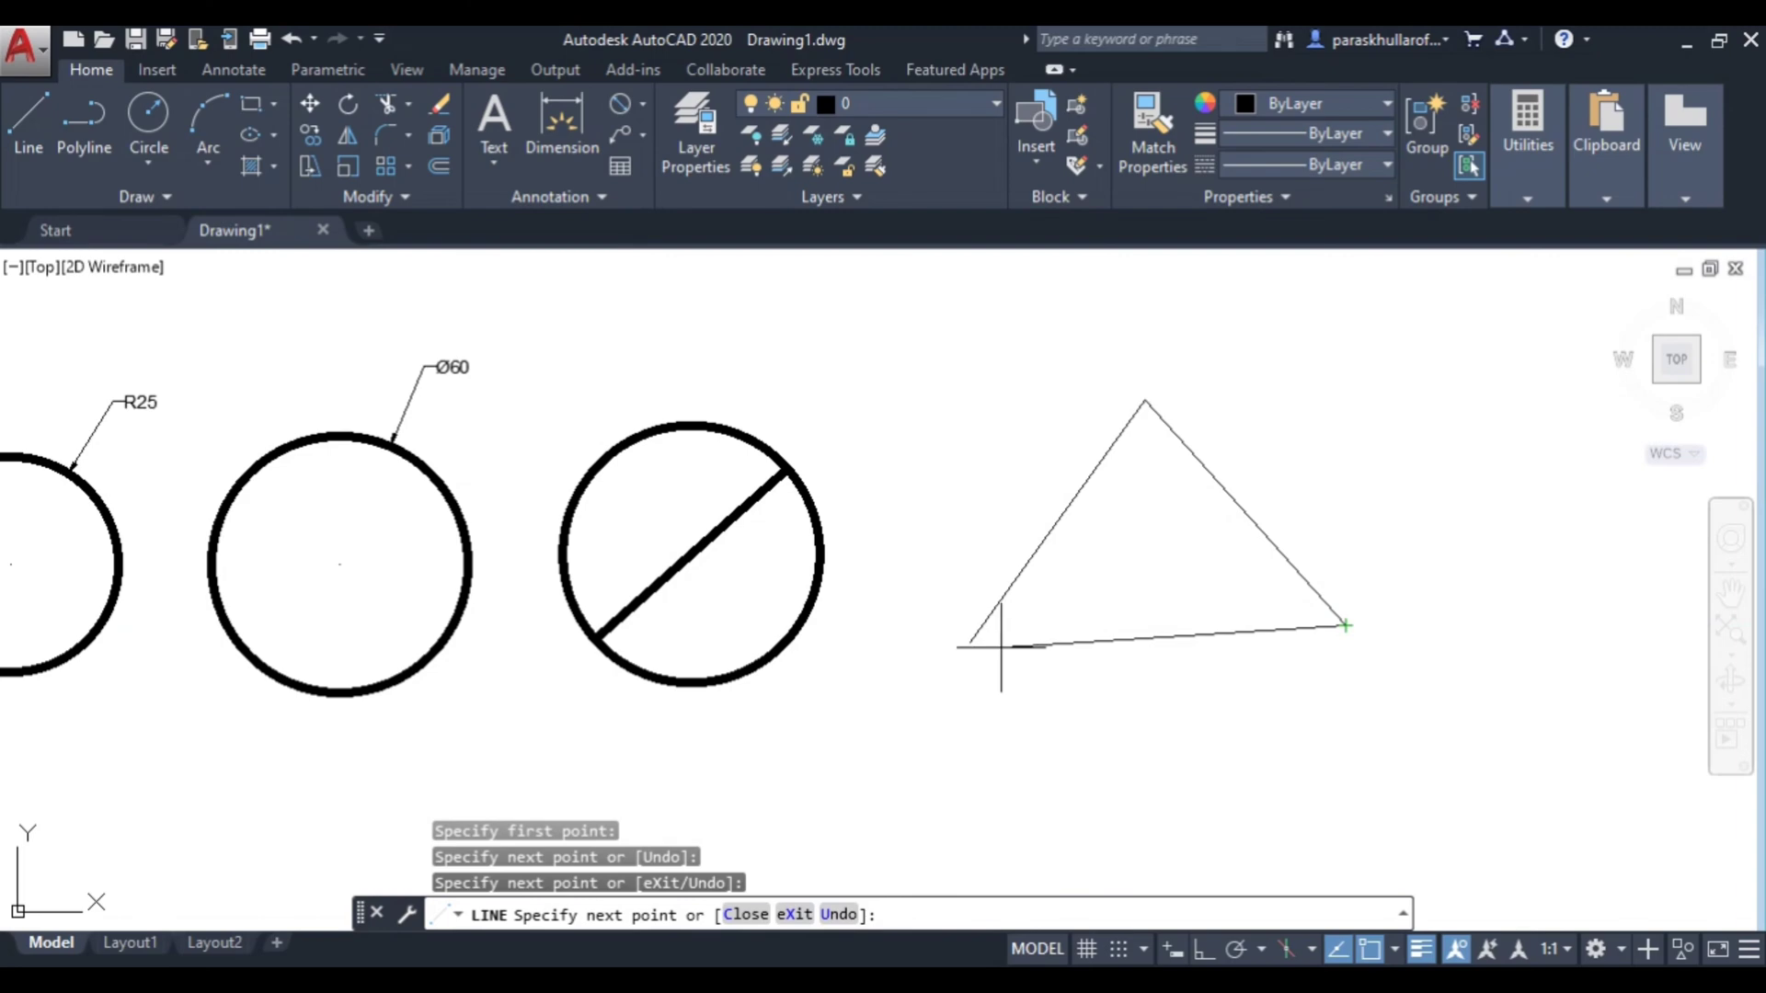
pyautogui.click(970, 642)
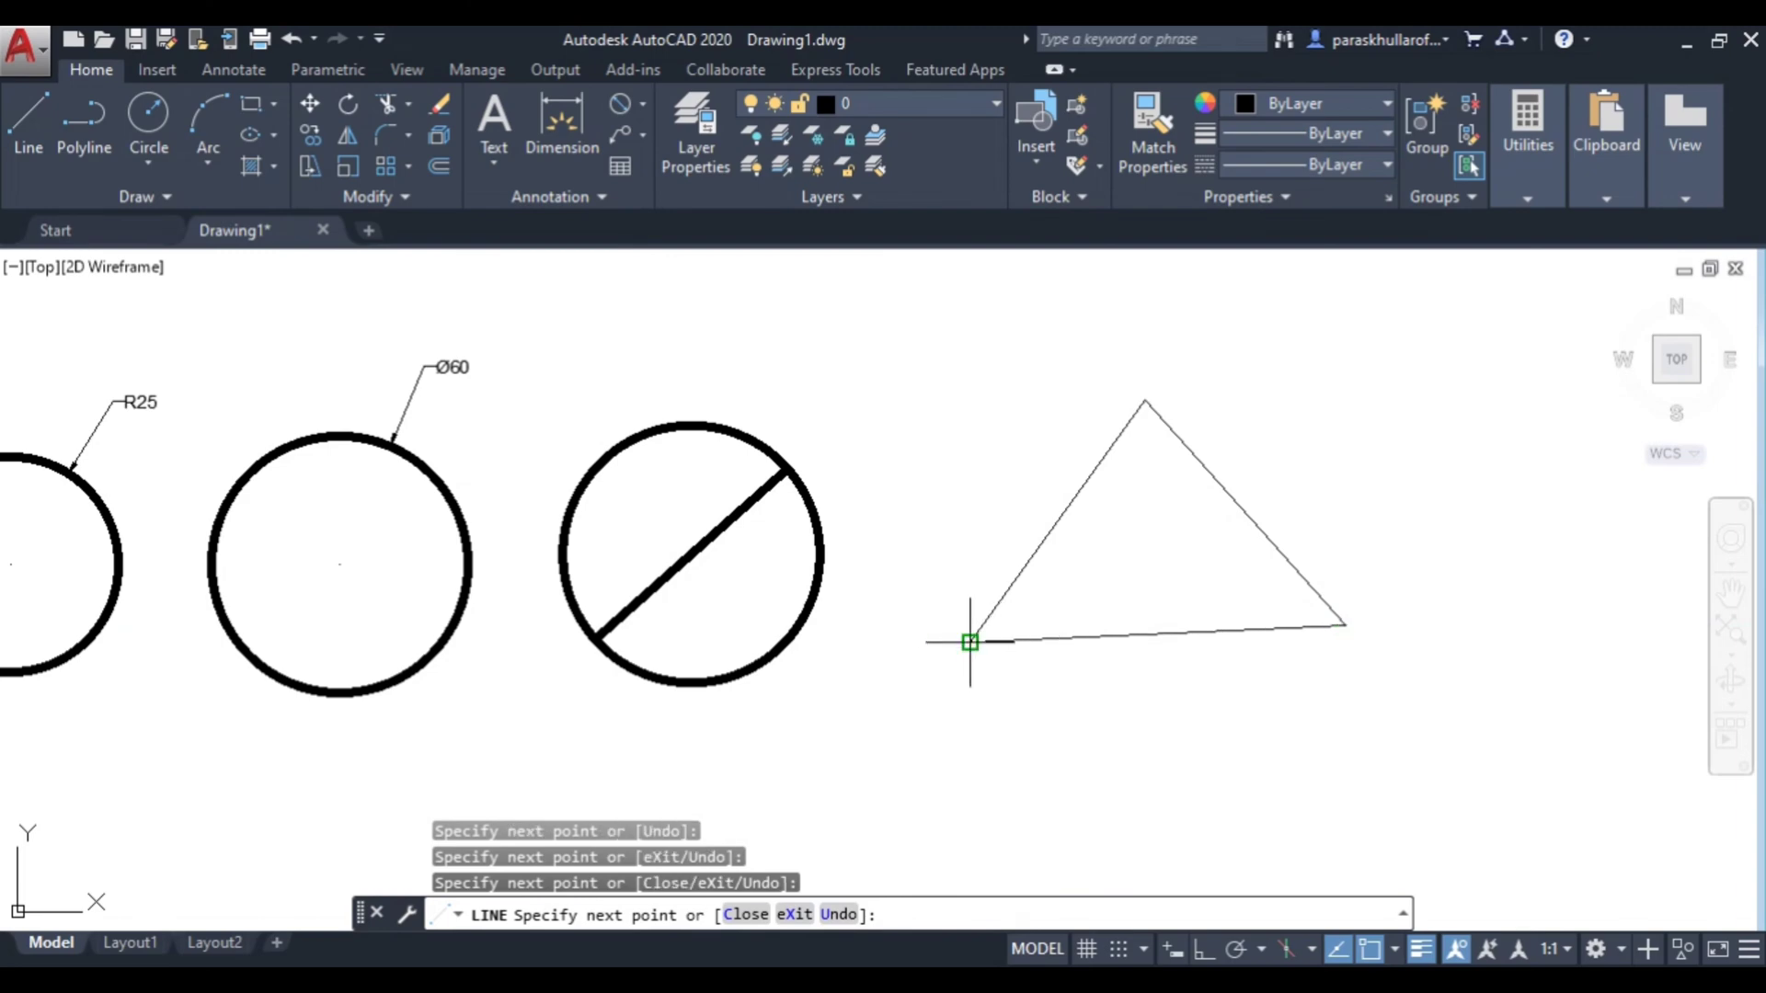
pyautogui.press('Escape')
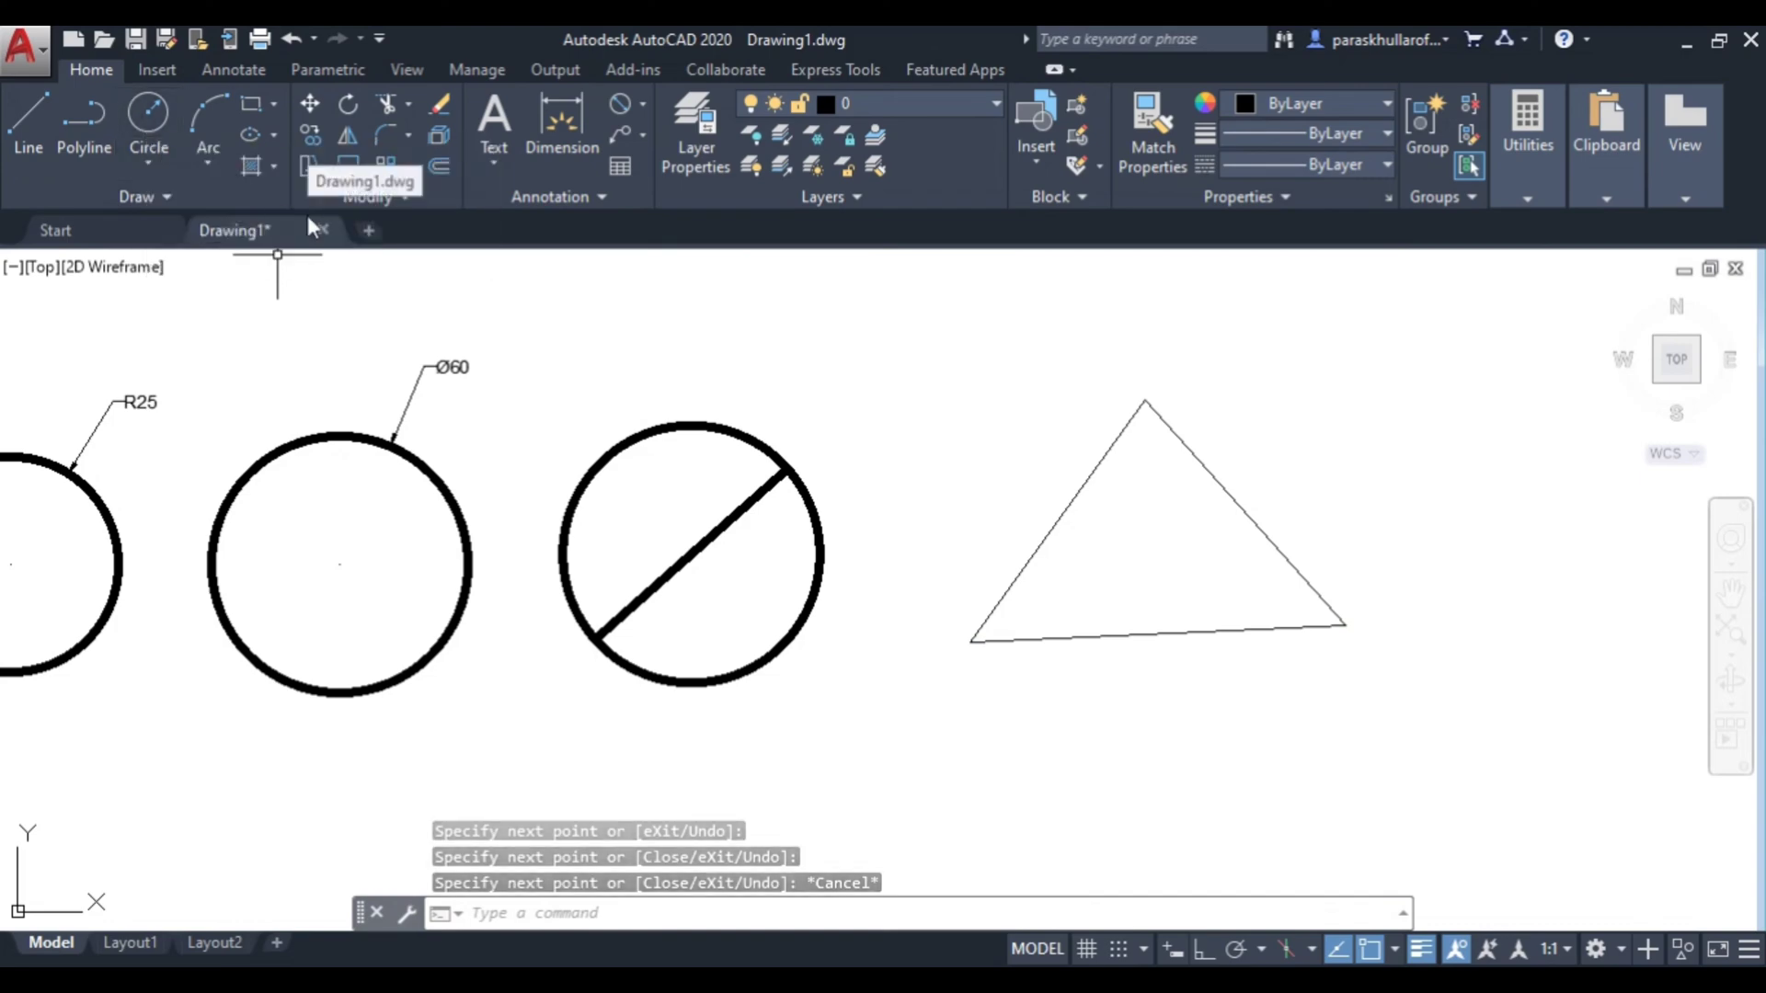
# - Draw a three-point (3P) circle through the triangle's apex, right corner and left corner
pyautogui.click(140, 109)
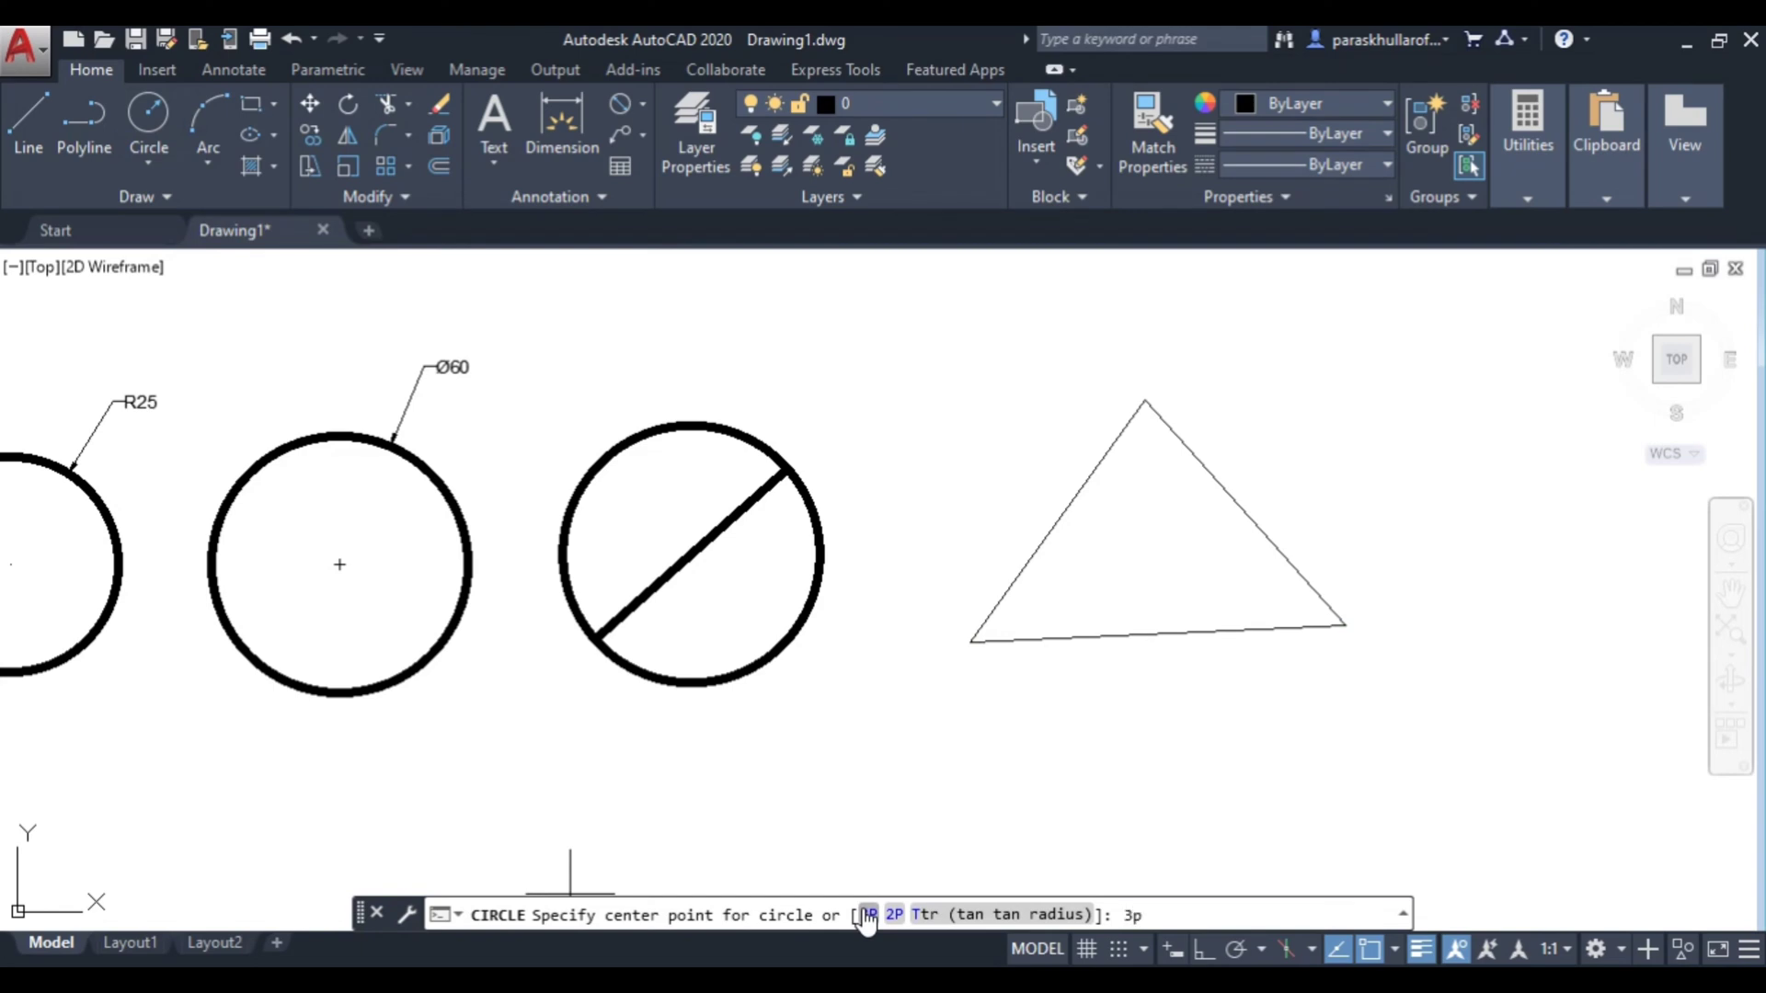
pyautogui.write('3p')
pyautogui.press('Return')
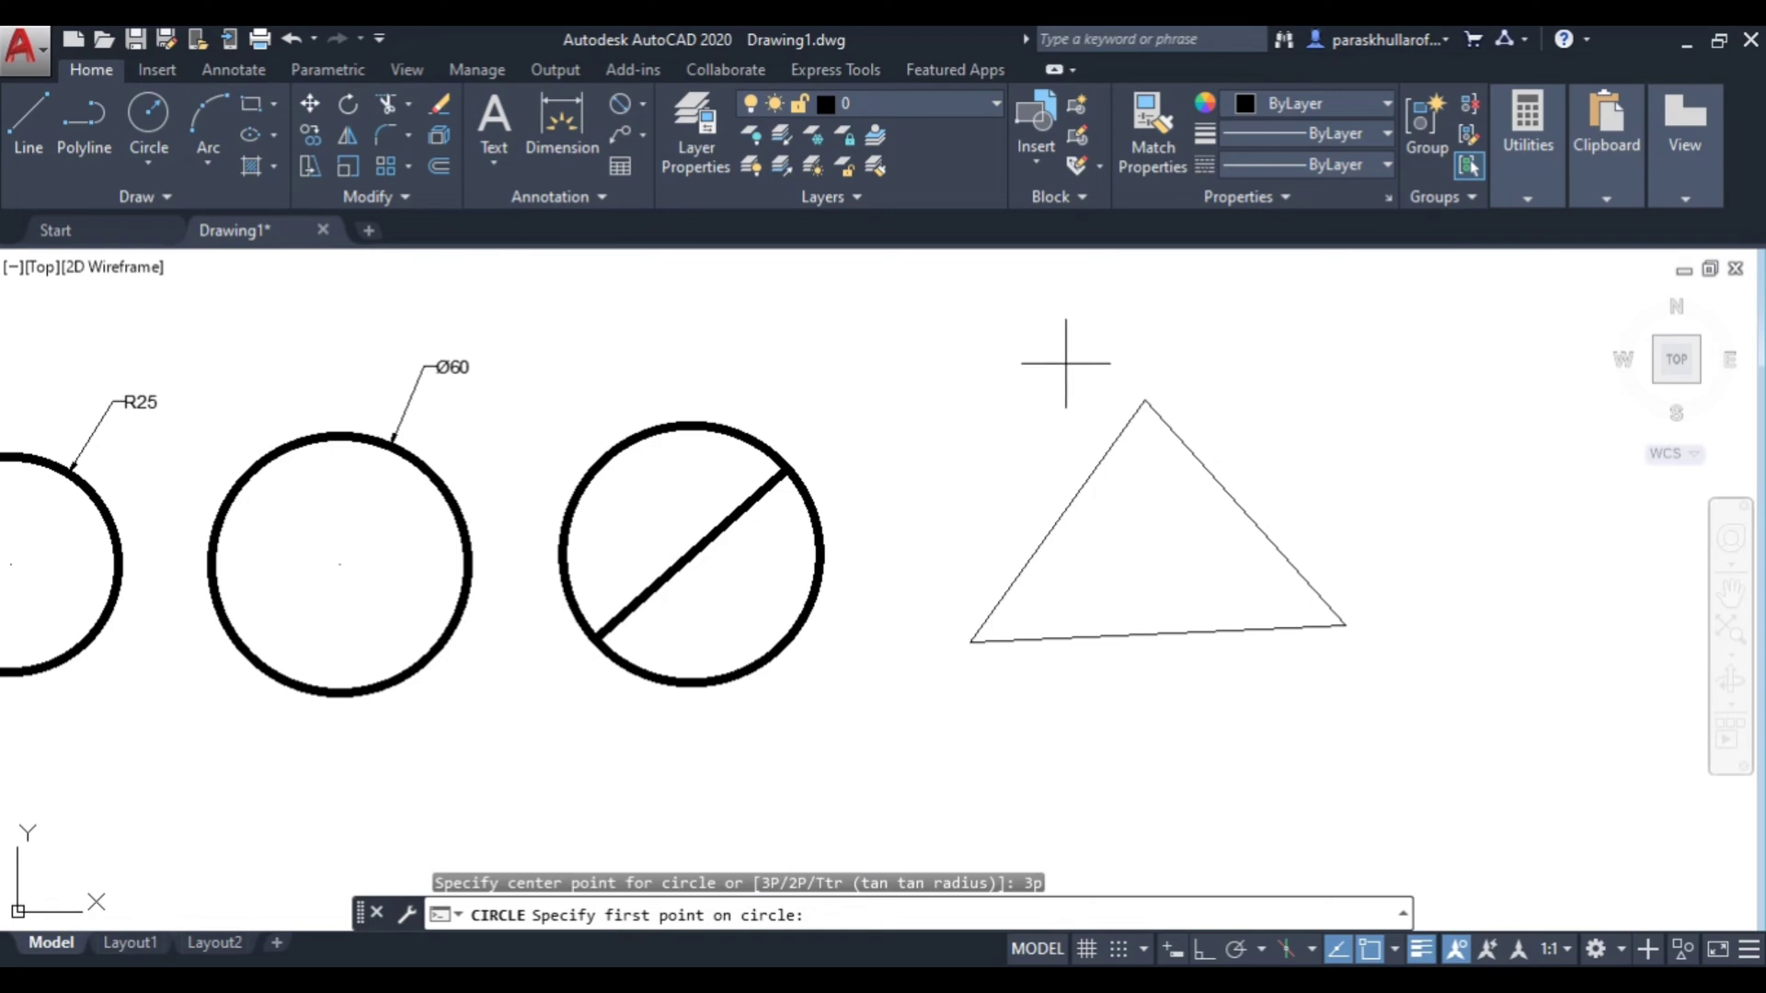
pyautogui.click(1145, 400)
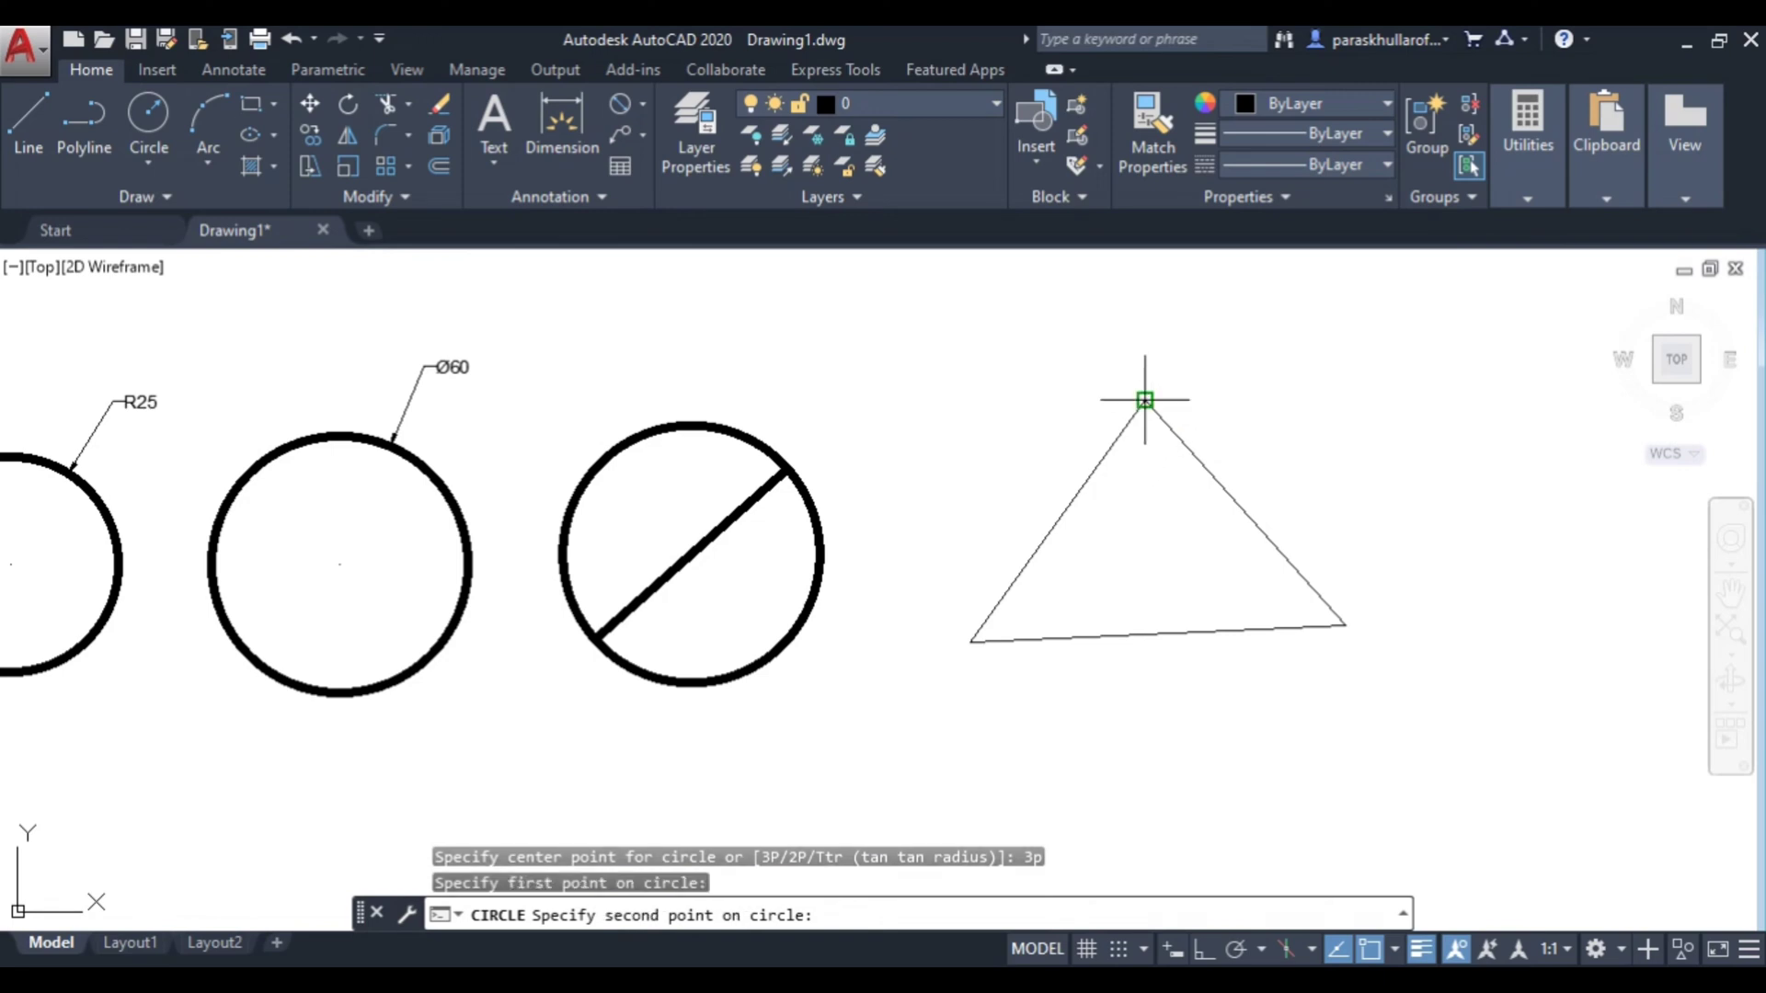
pyautogui.click(1344, 626)
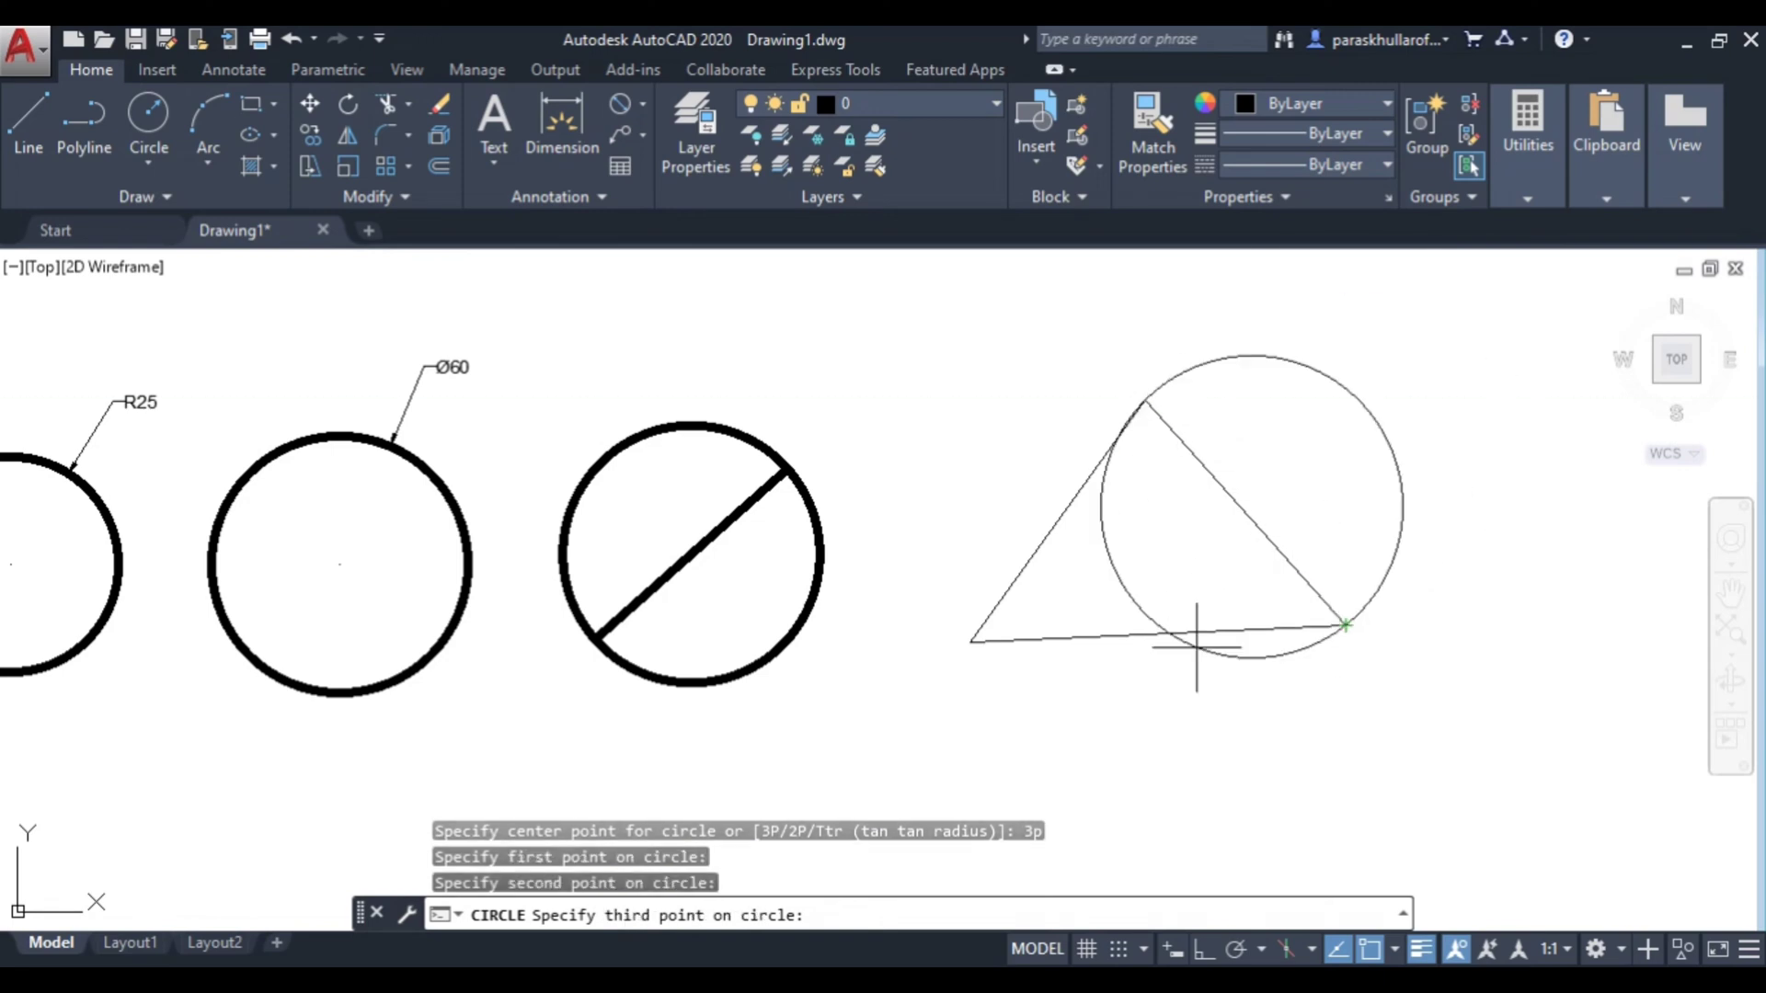
pyautogui.click(969, 642)
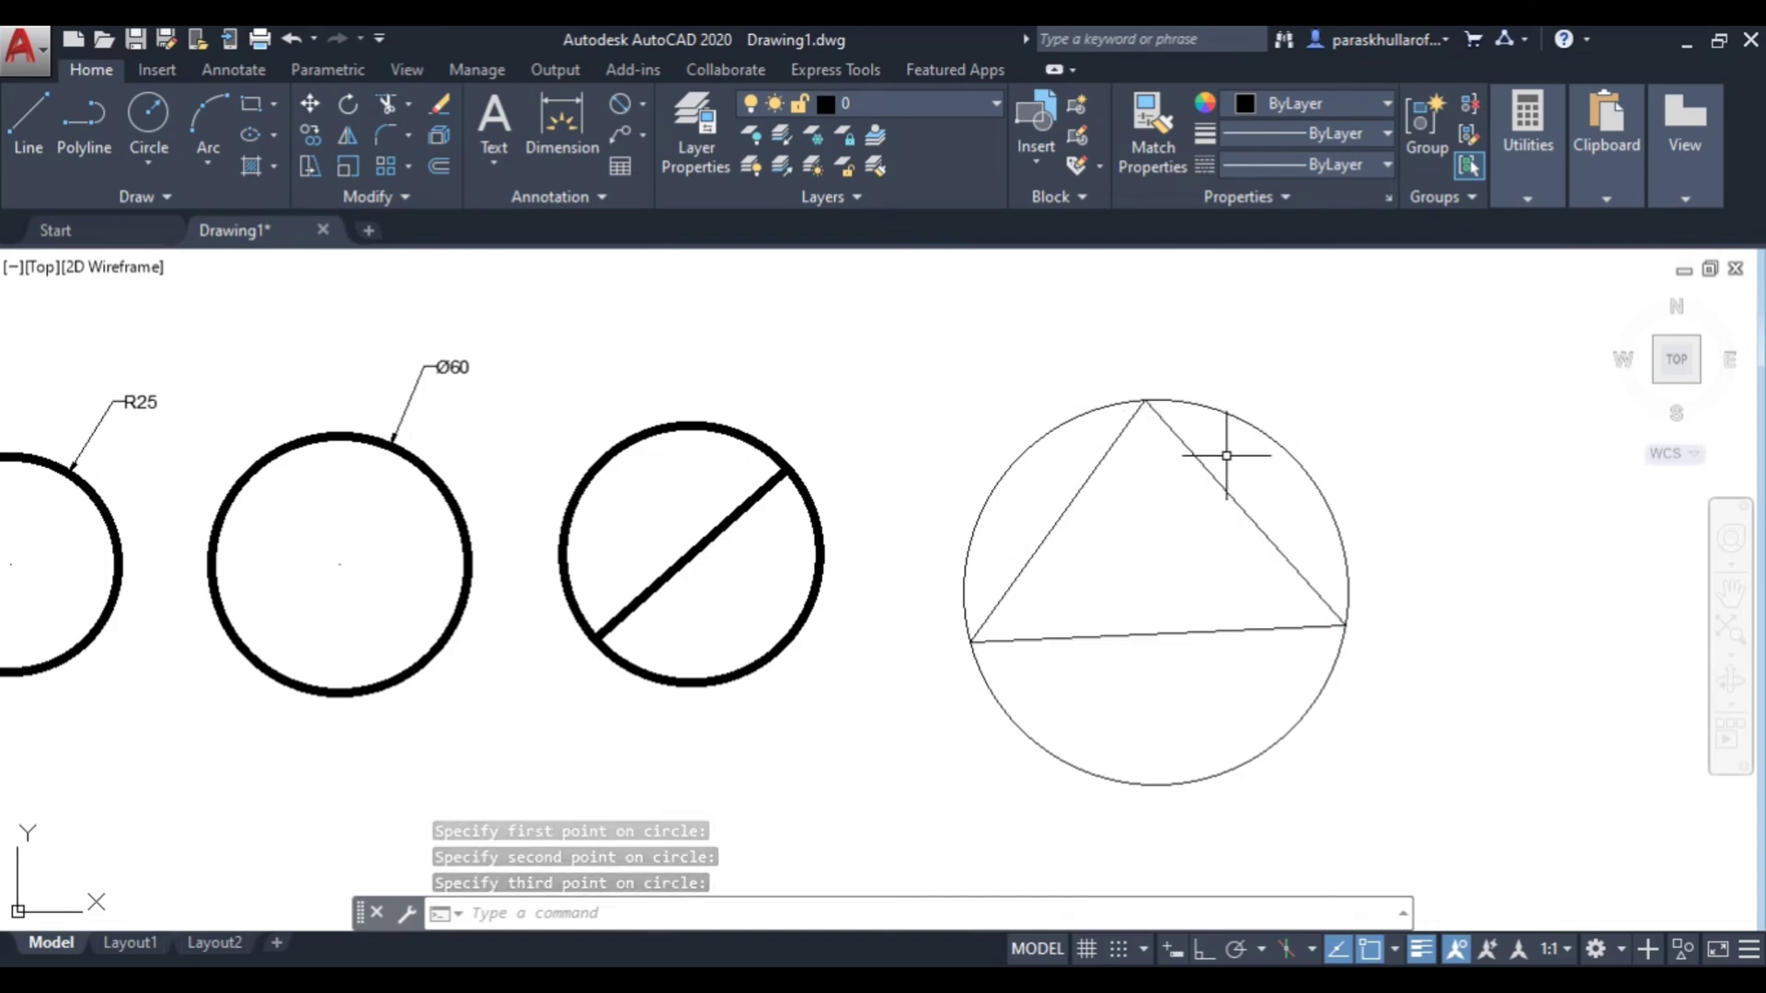
# - Set the lineweight of the circle around the triangle to 0.60 mm and deselect it
pyautogui.click(1309, 474)
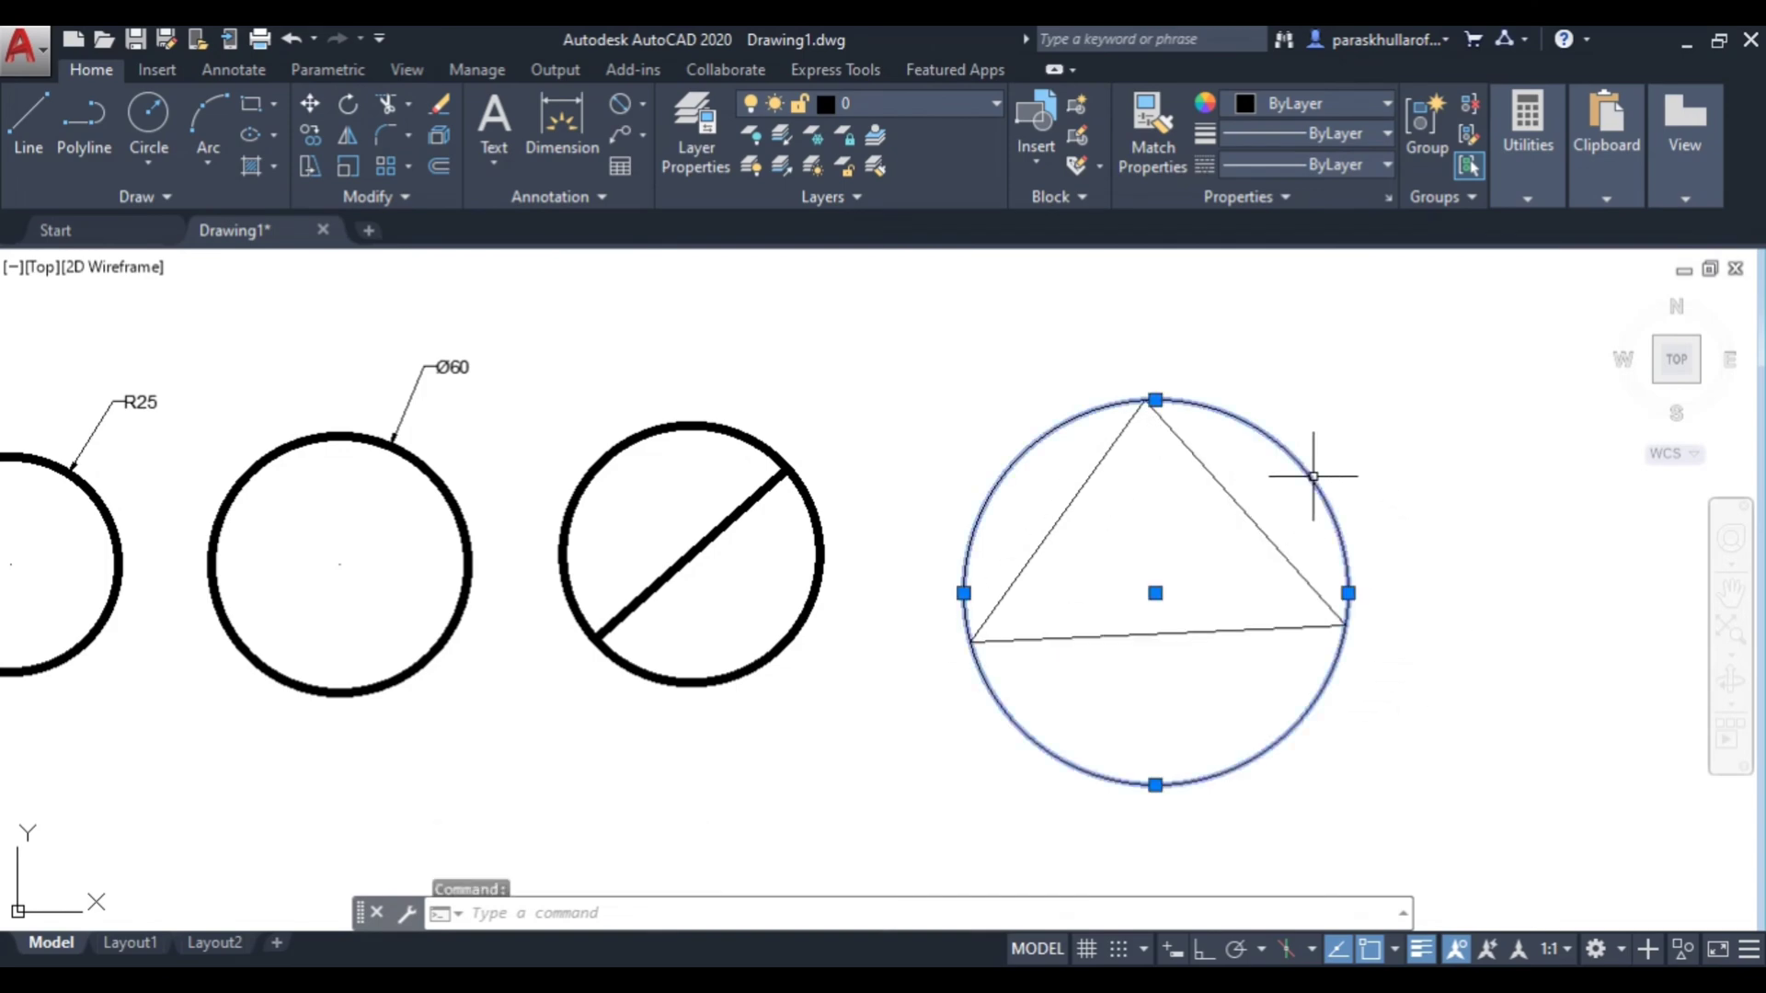
pyautogui.click(1306, 138)
pyautogui.scroll(-4, 1321, 313)
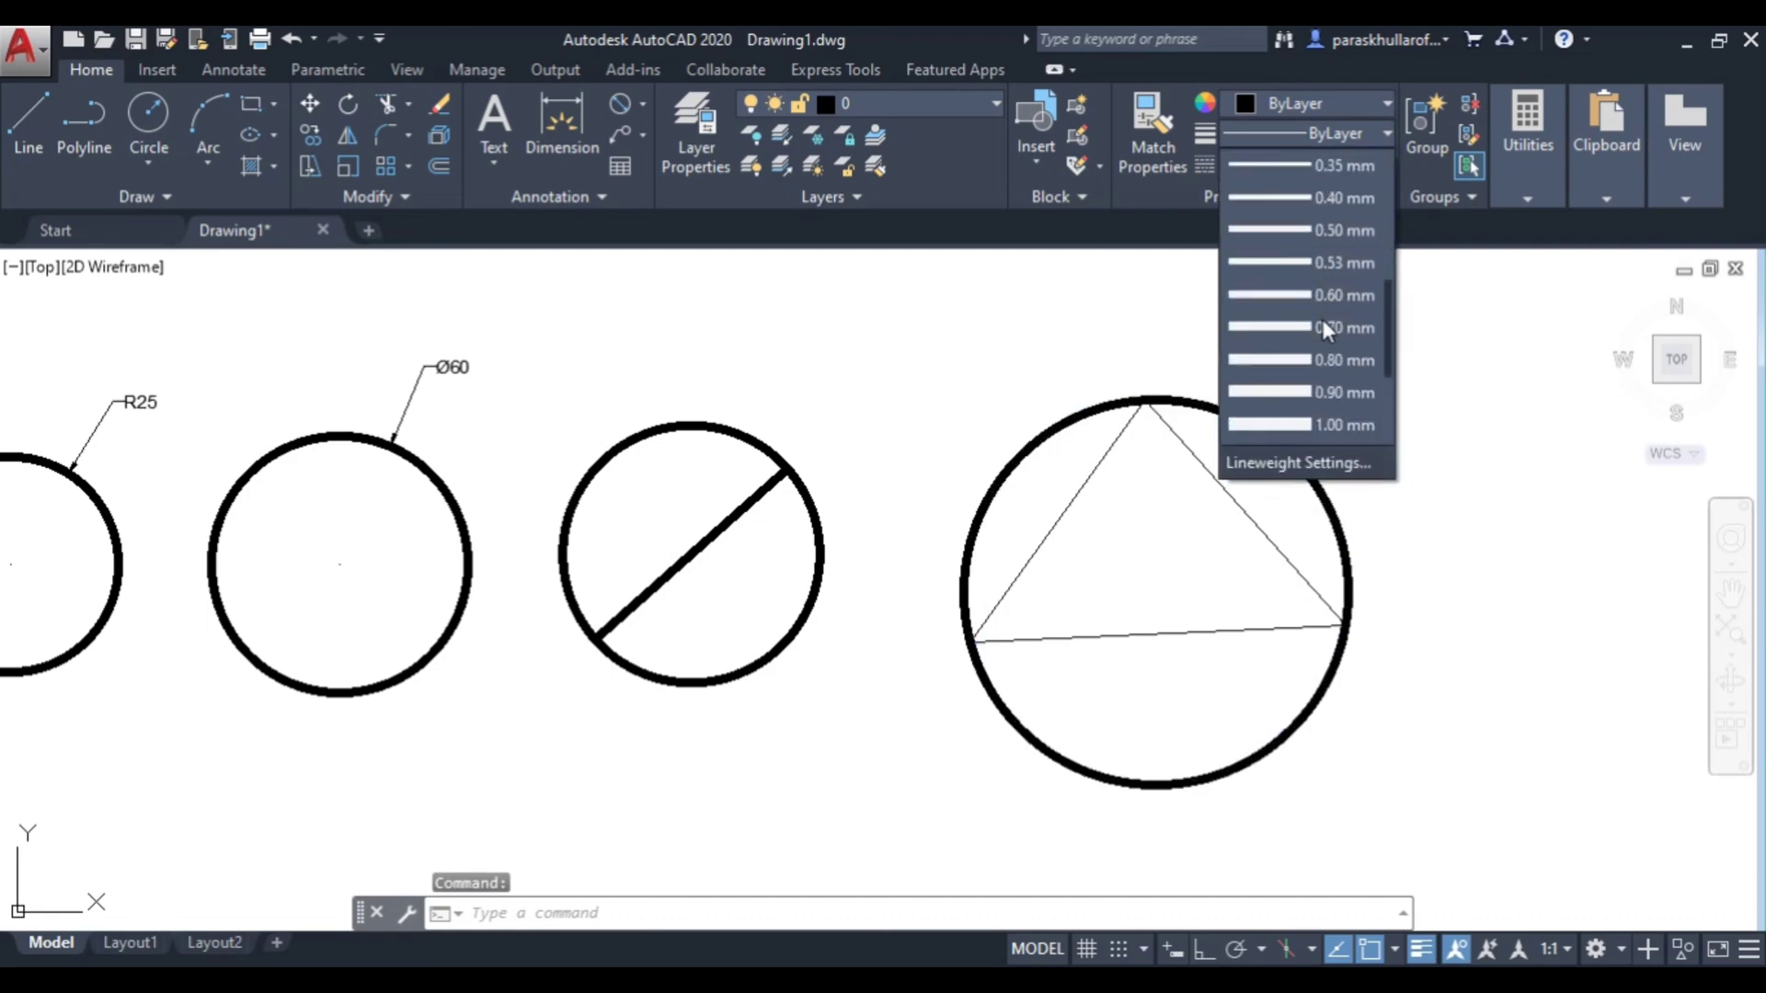
pyautogui.click(1327, 296)
pyautogui.press('Escape')
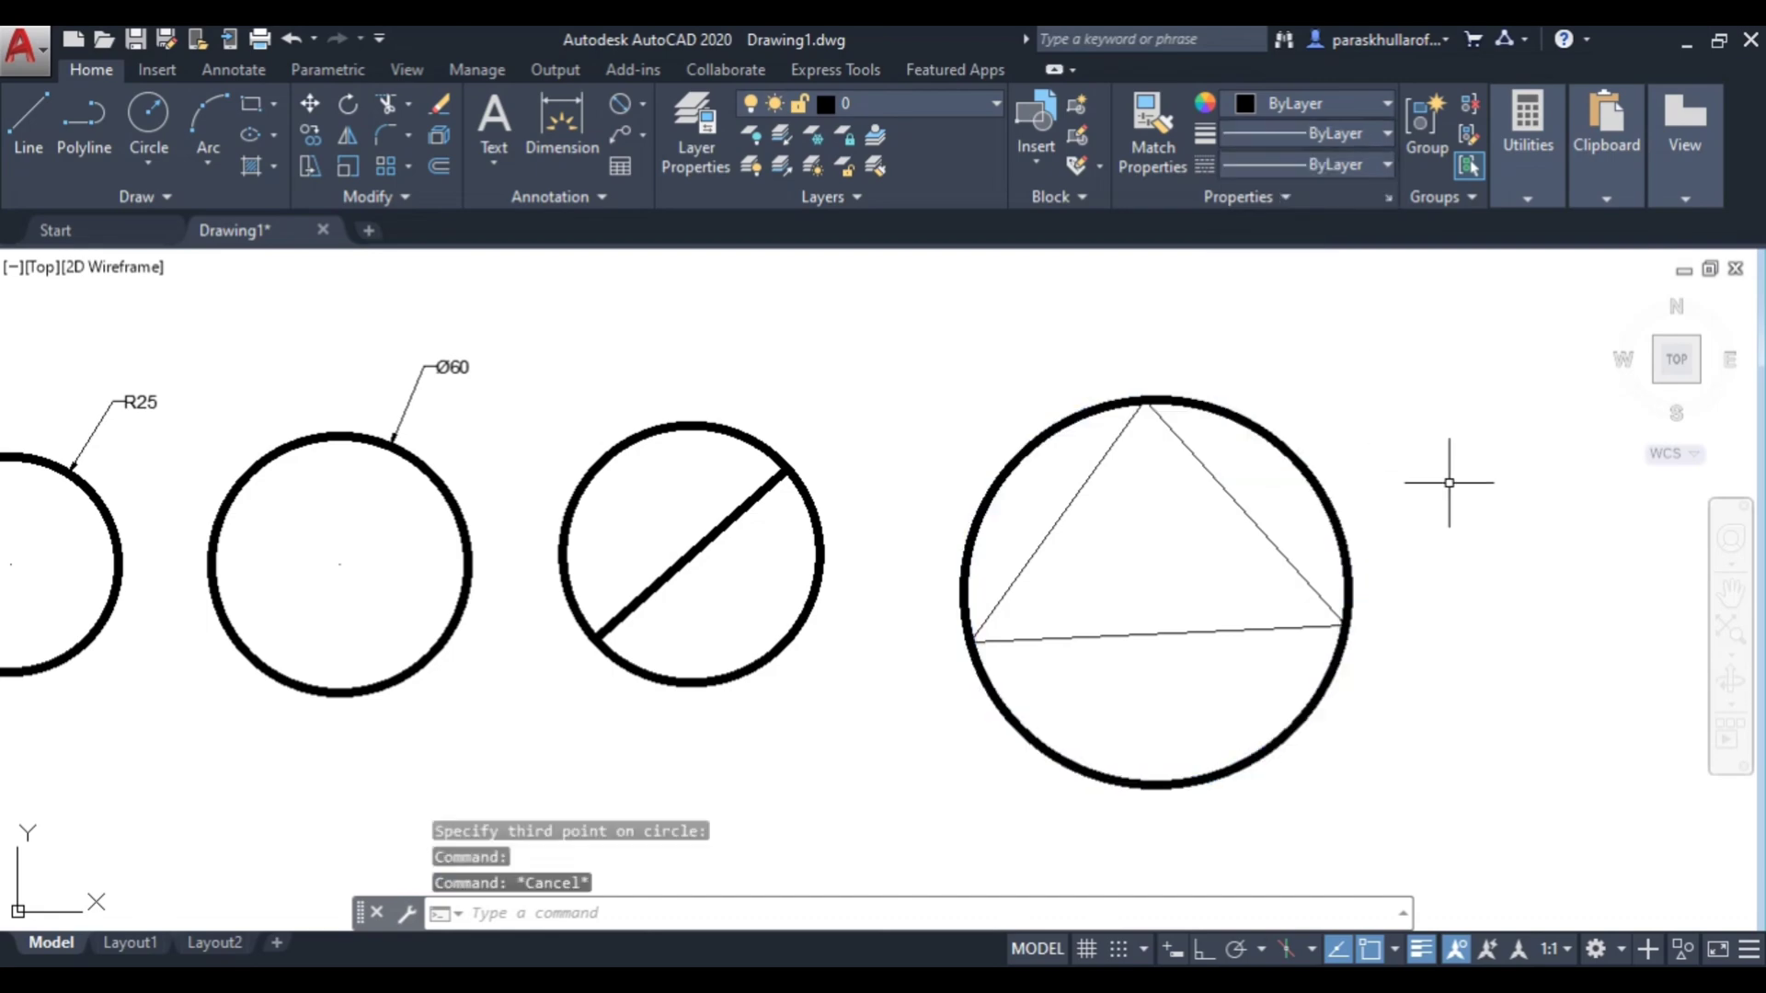
# - Draw two connected lines, 50 and 60 units long, forming an upward-pointing peak to the right of the three-point circle
pyautogui.moveTo(1468, 652); pyautogui.dragTo(812, 658, button='middle')
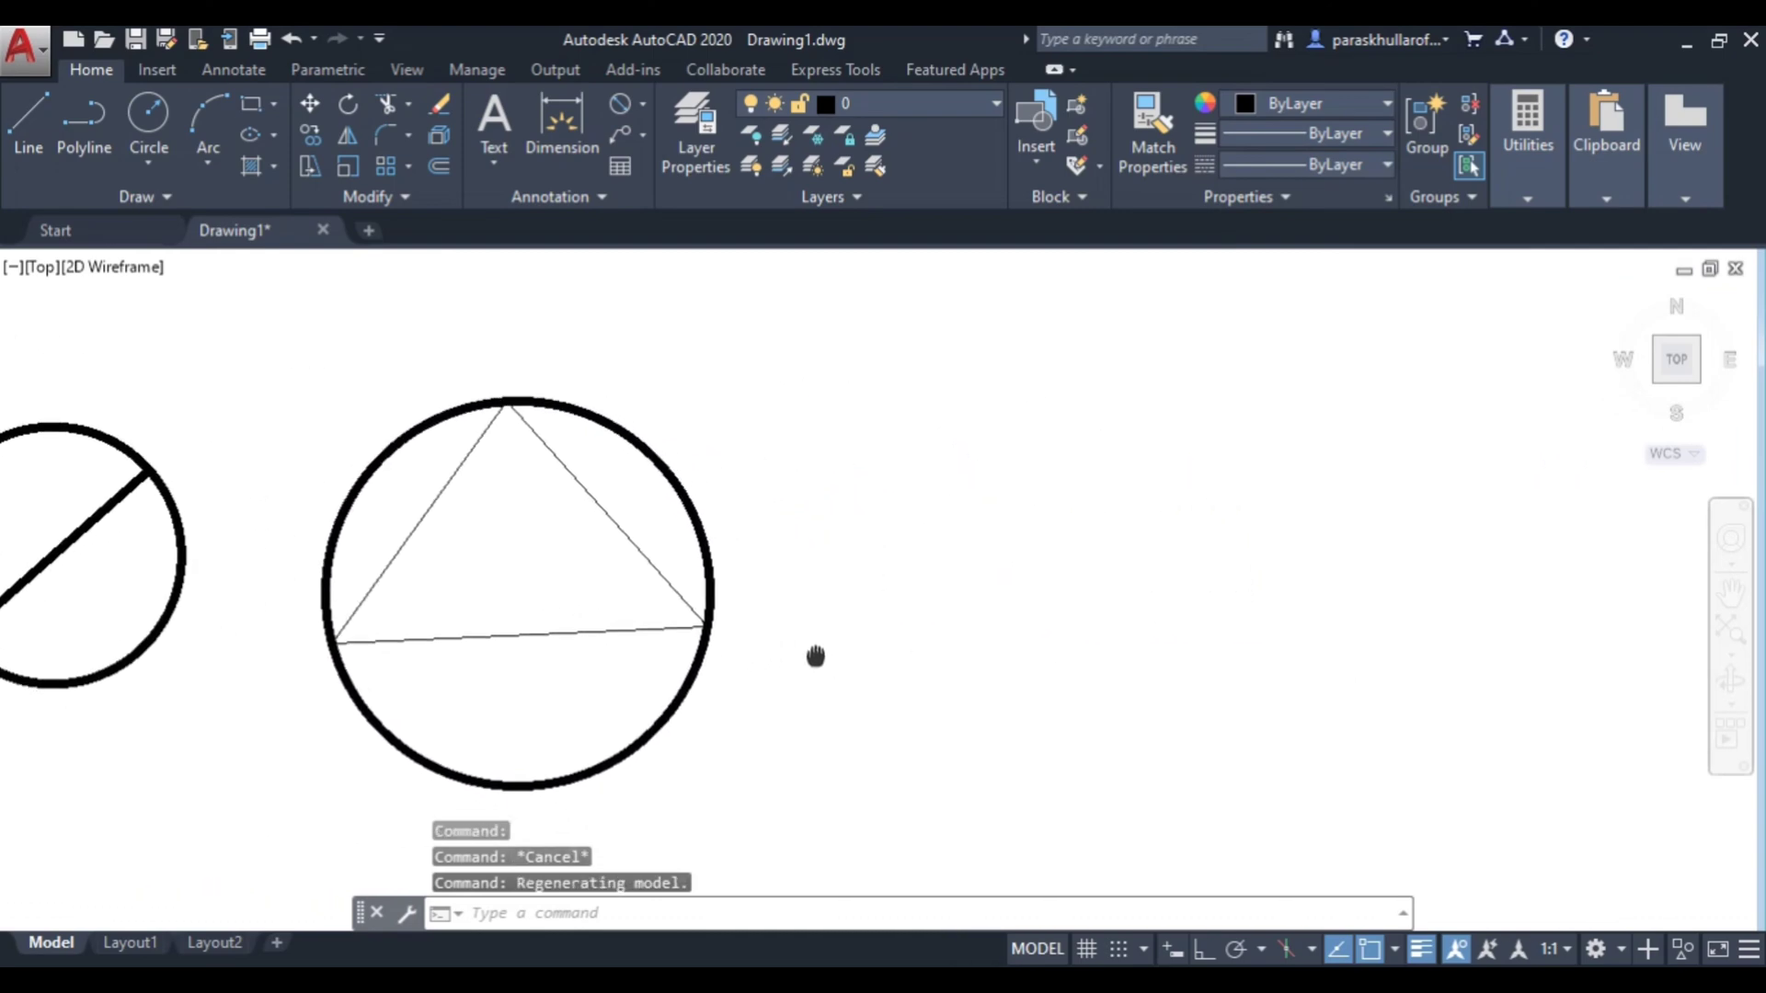
pyautogui.moveTo(1273, 643); pyautogui.dragTo(1129, 655, button='middle')
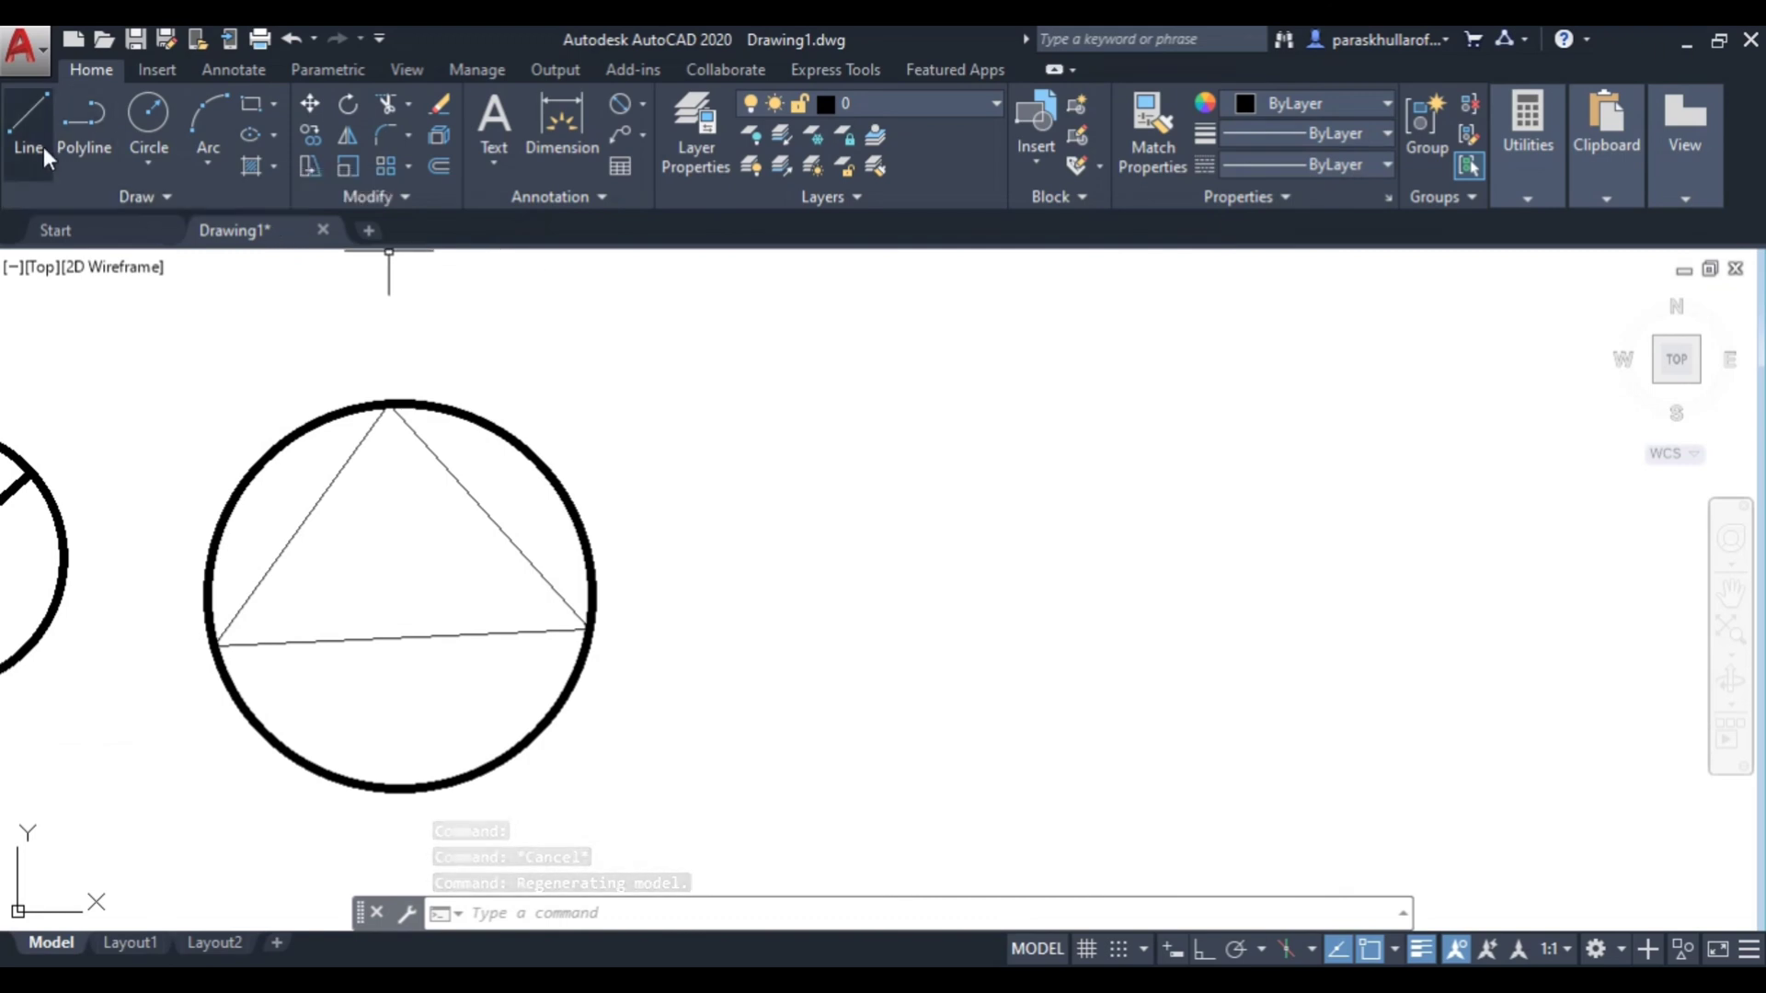
pyautogui.click(22, 112)
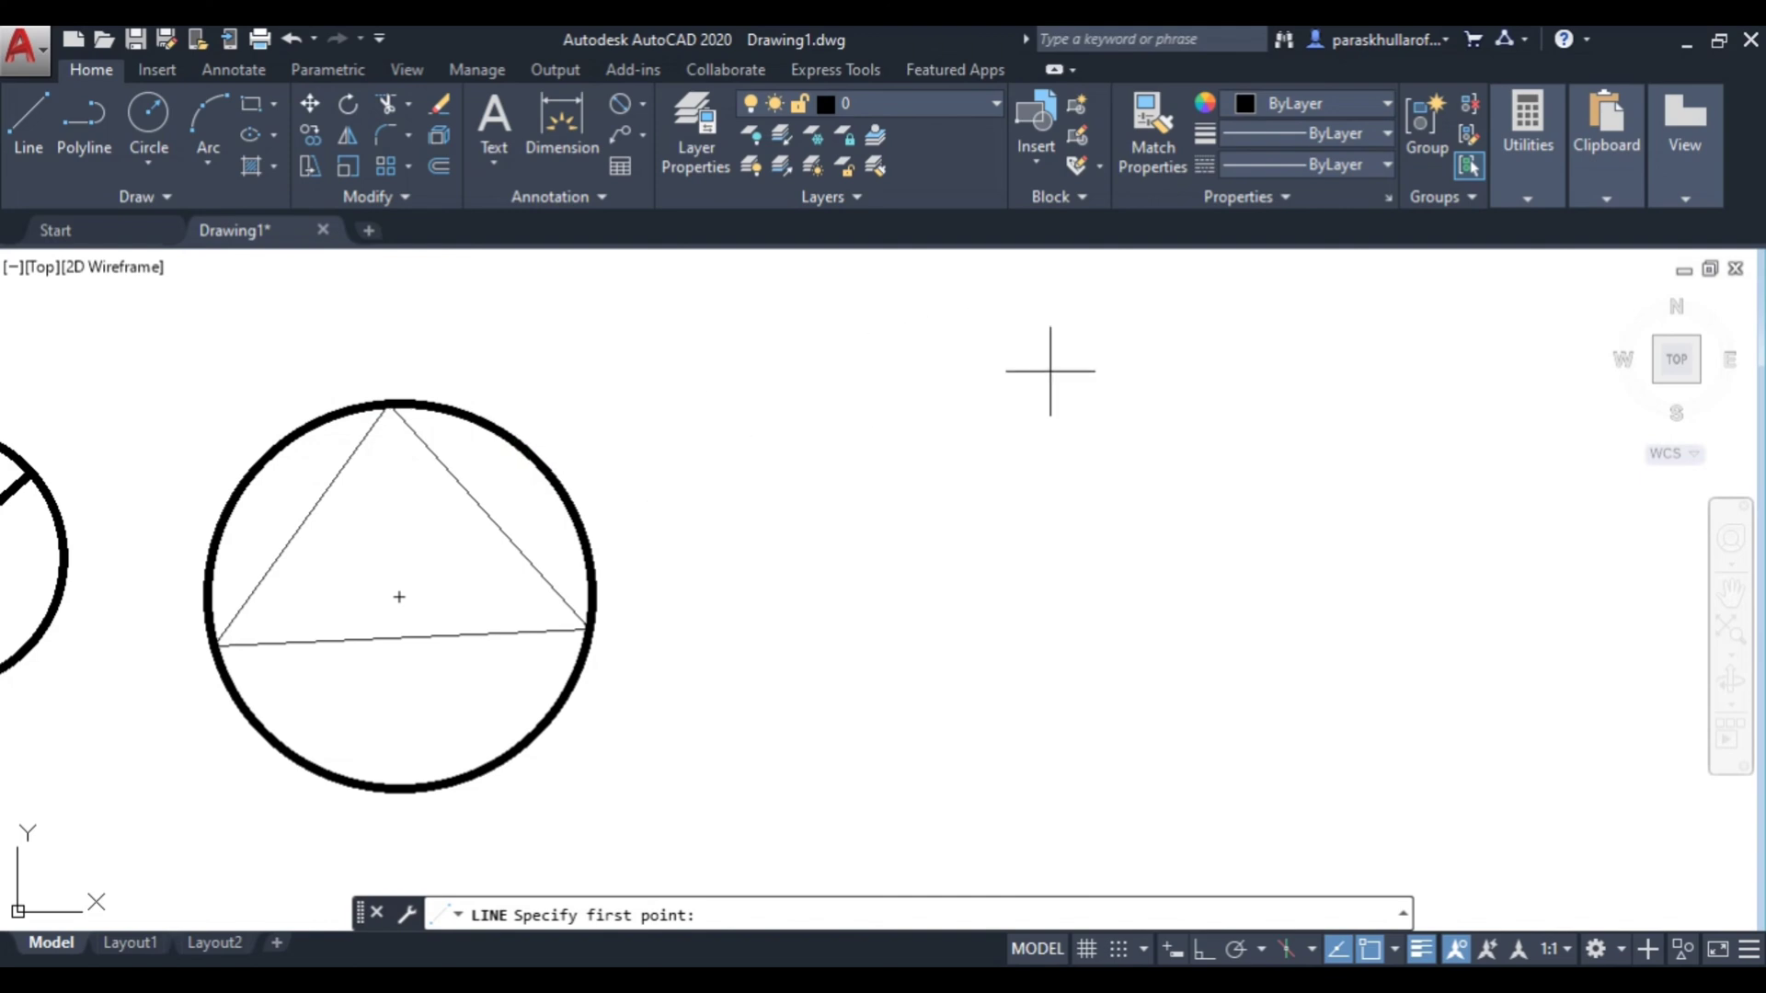
pyautogui.click(37, 105)
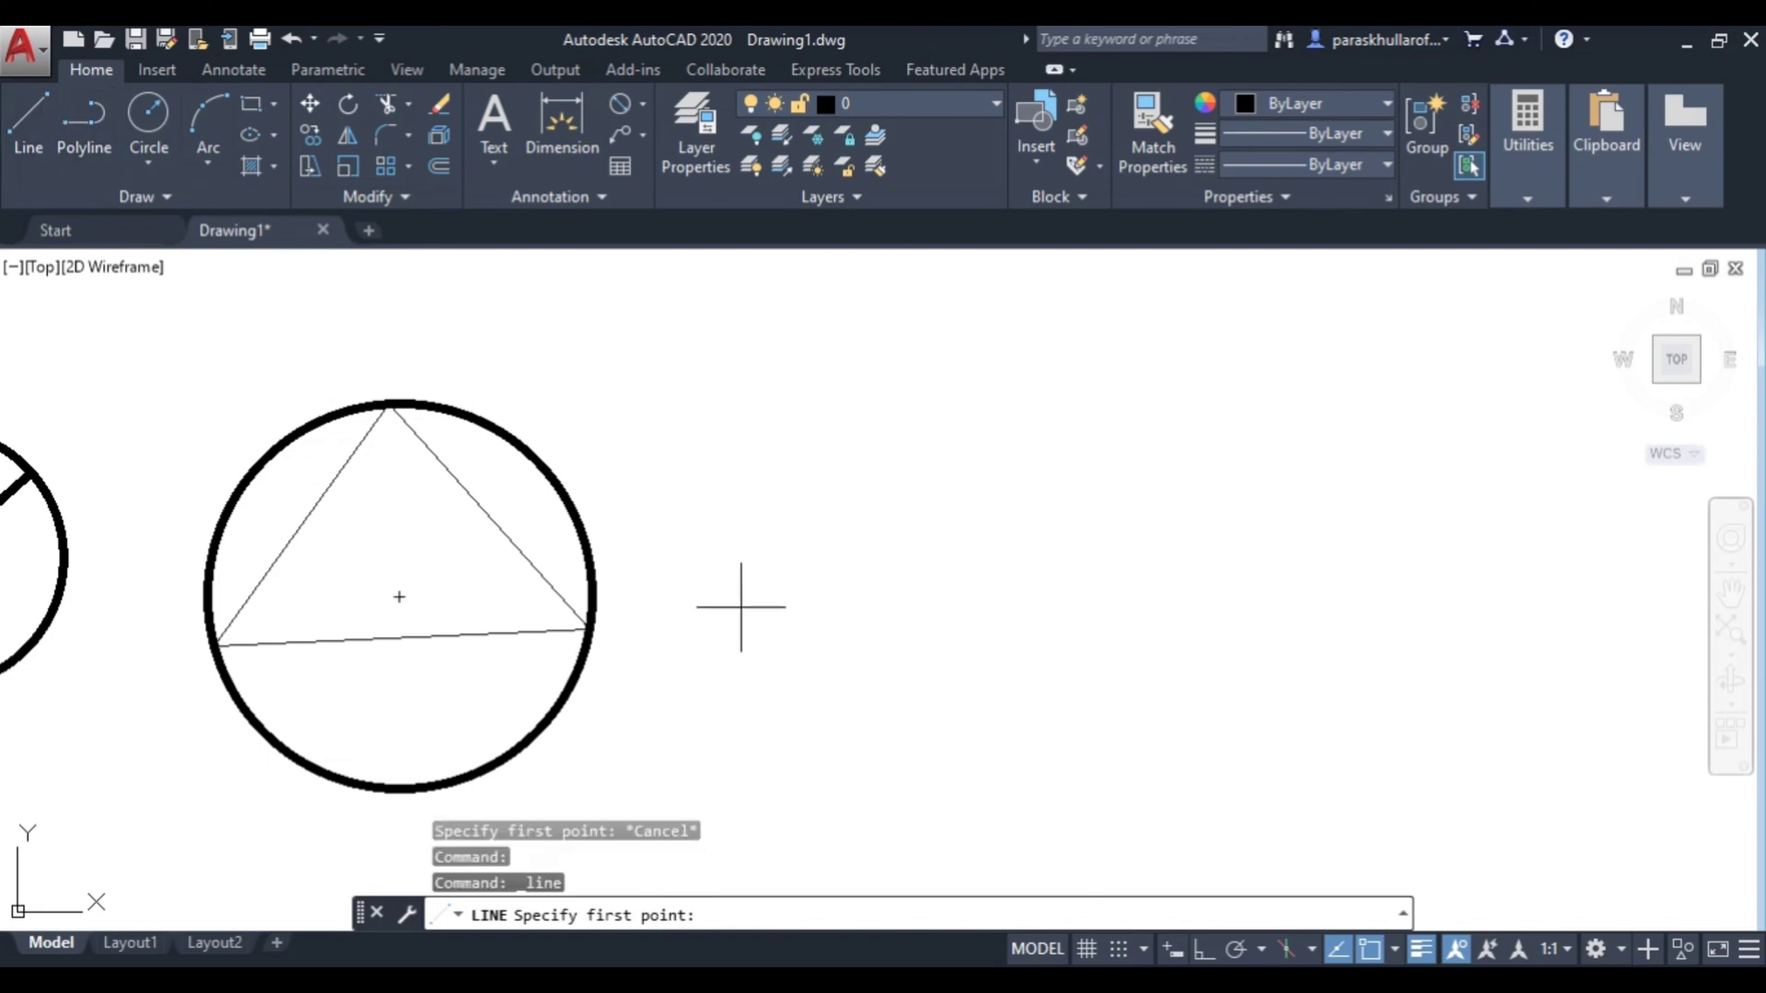
pyautogui.click(714, 607)
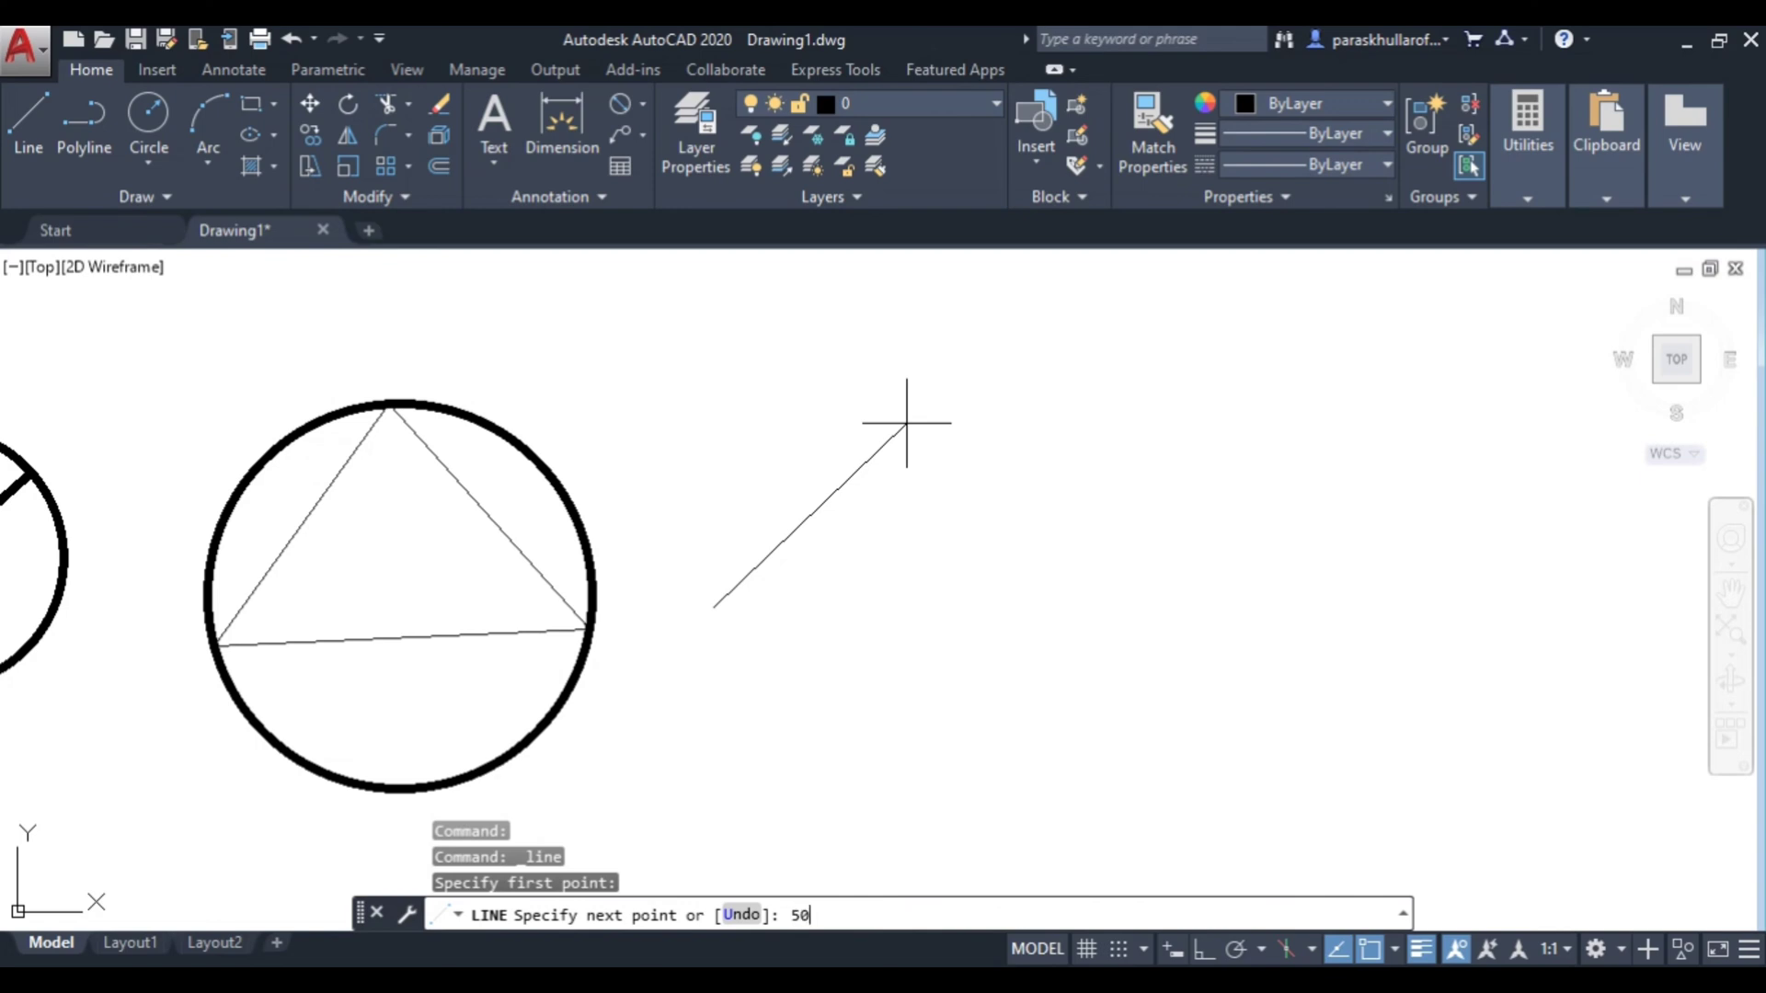
pyautogui.press('Return')
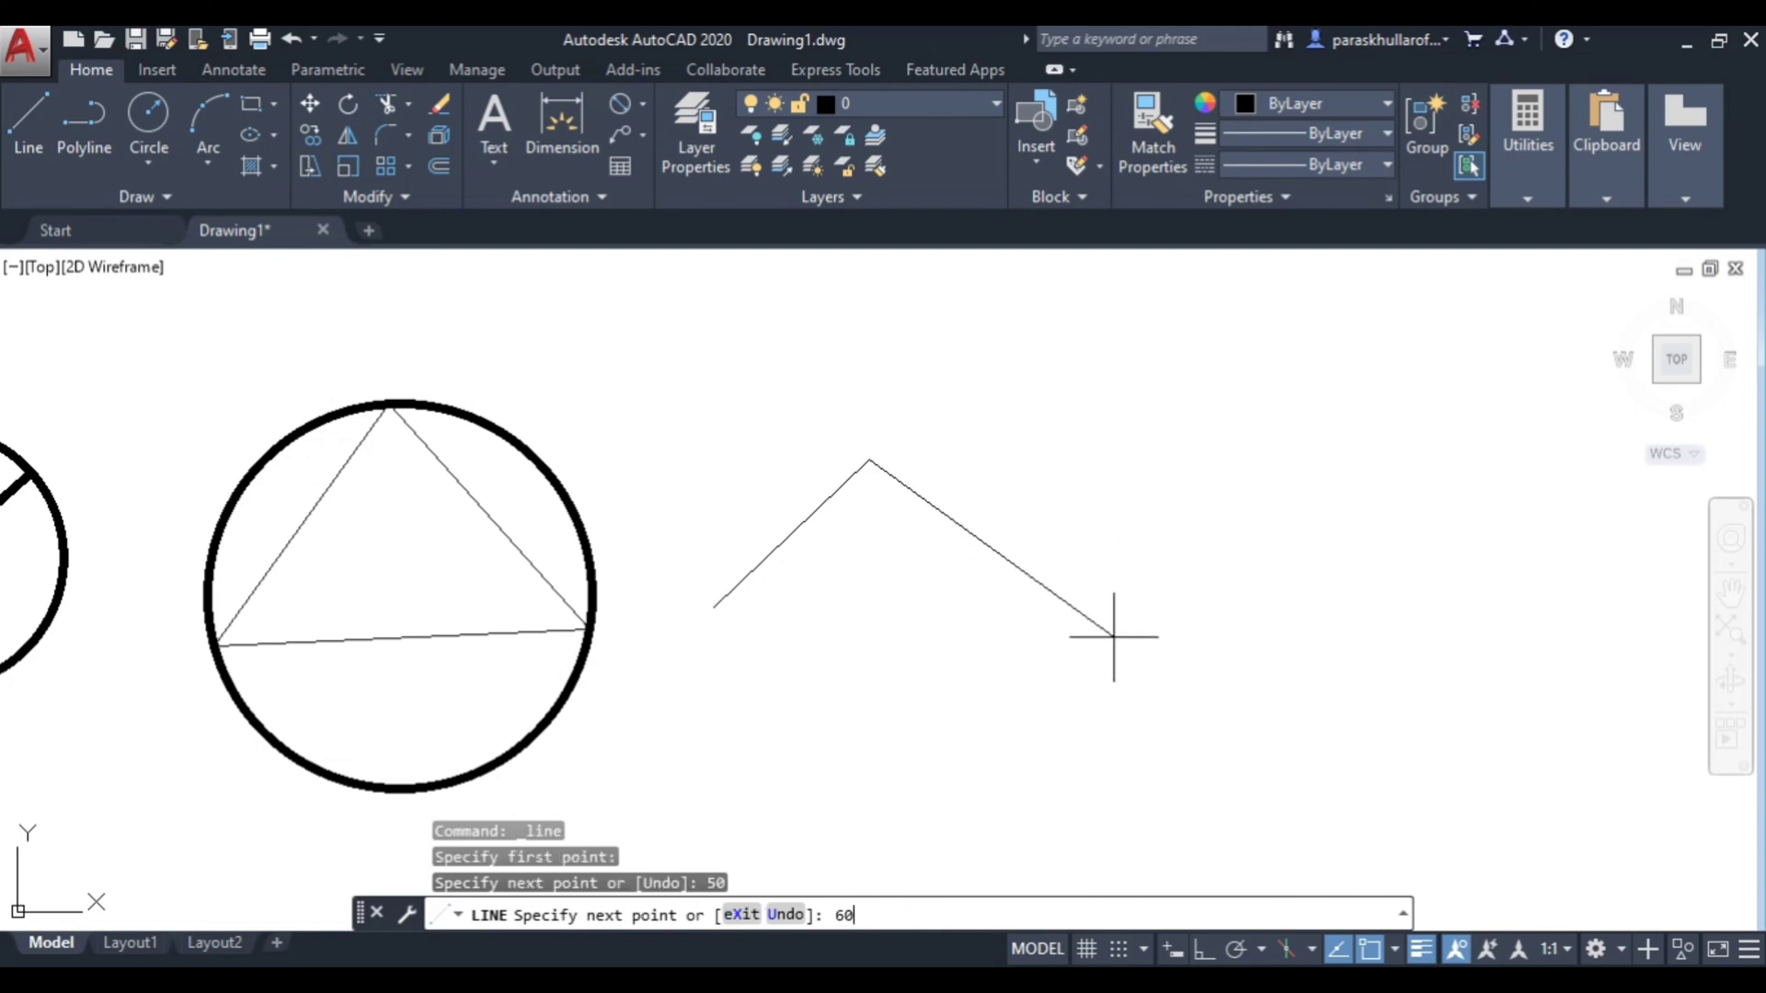
pyautogui.press('Return')
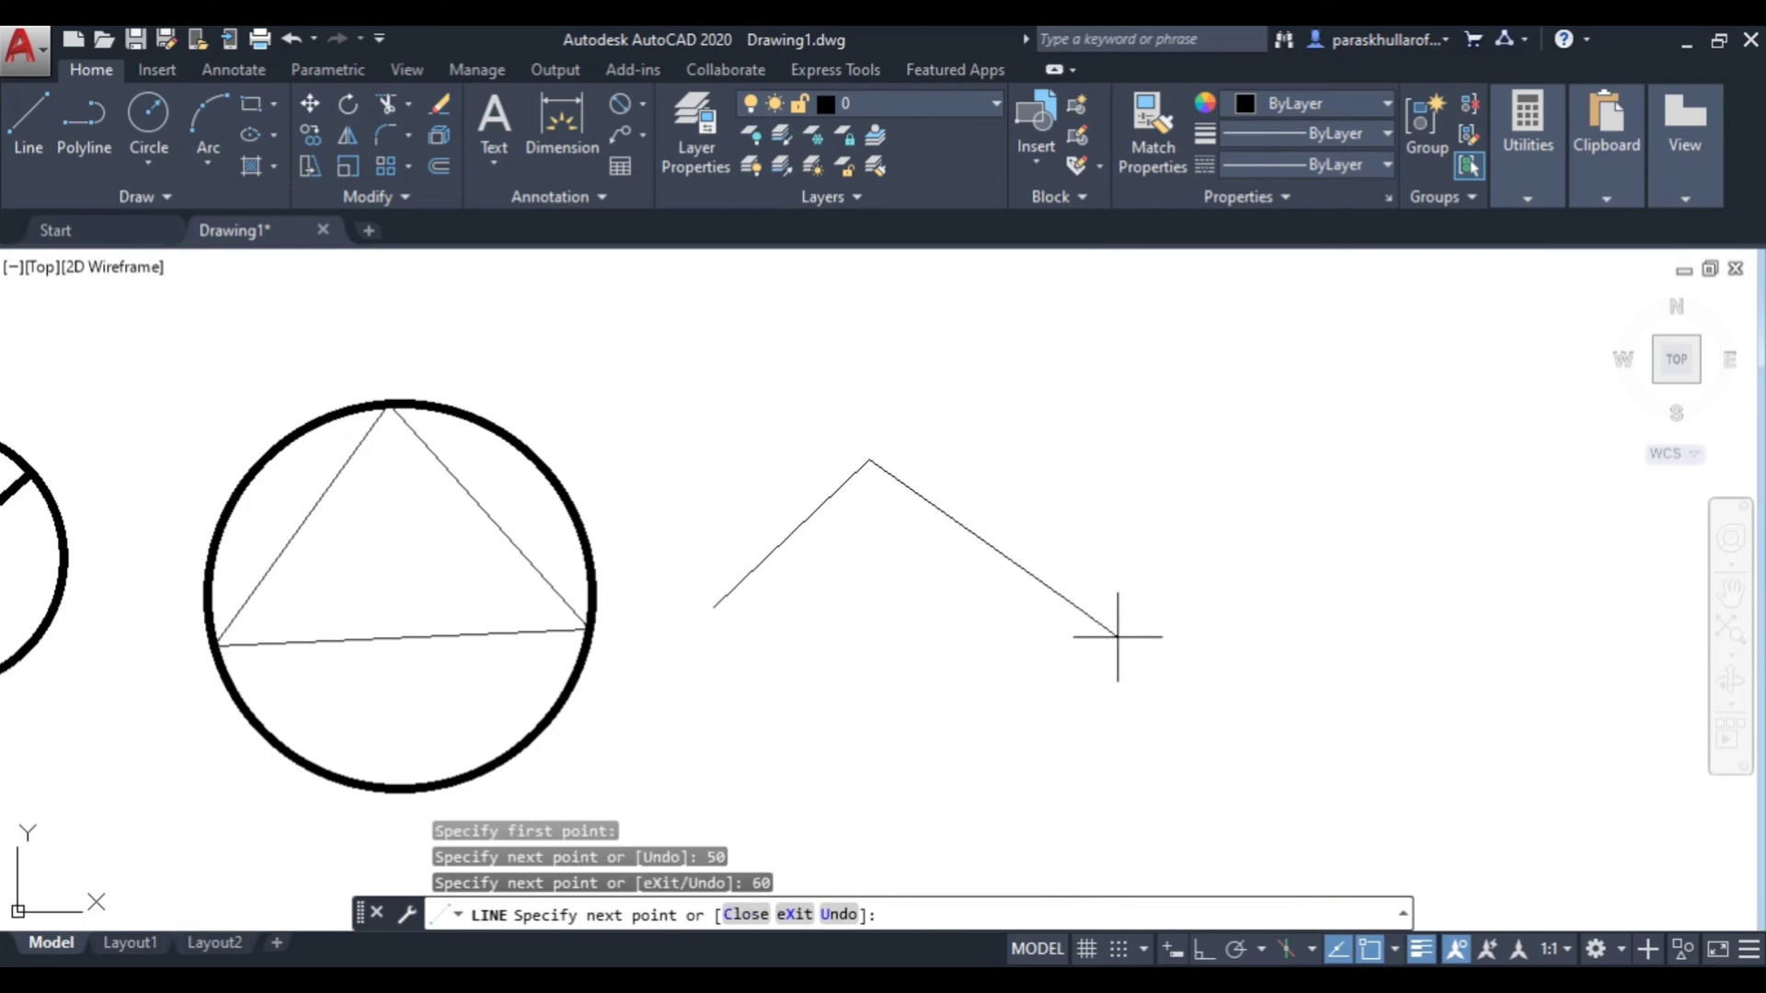
pyautogui.rightClick(1133, 454)
pyautogui.click(1184, 467)
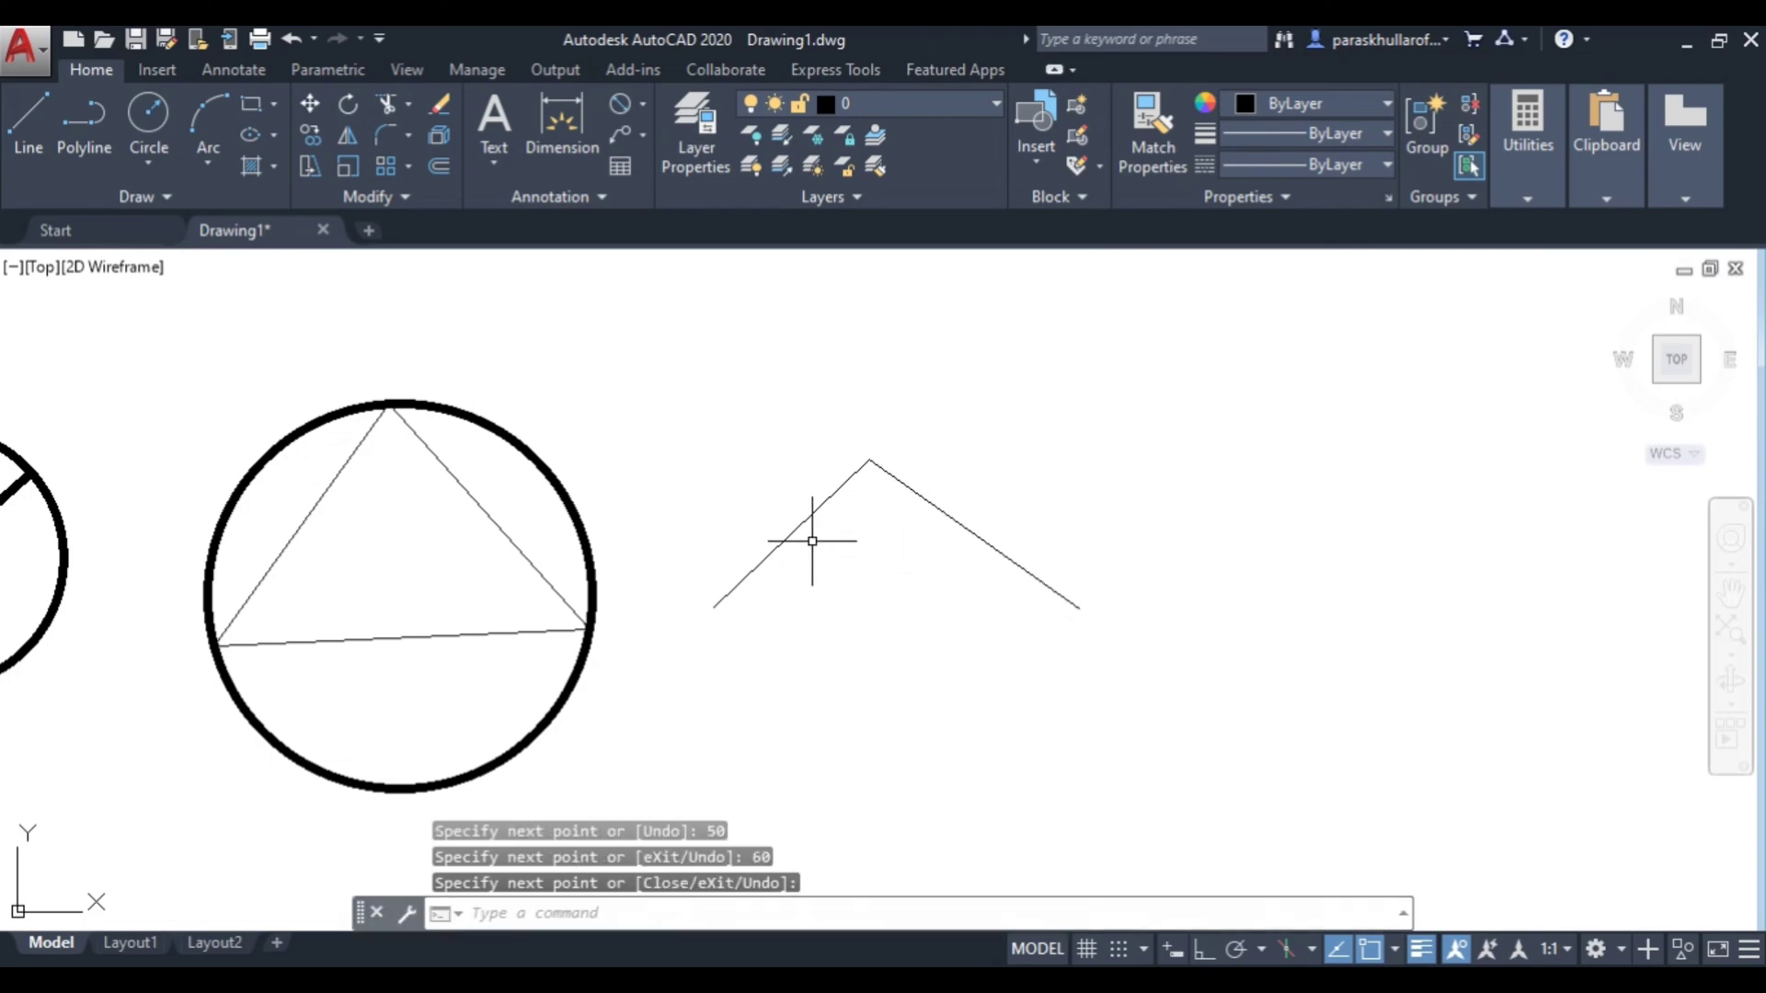
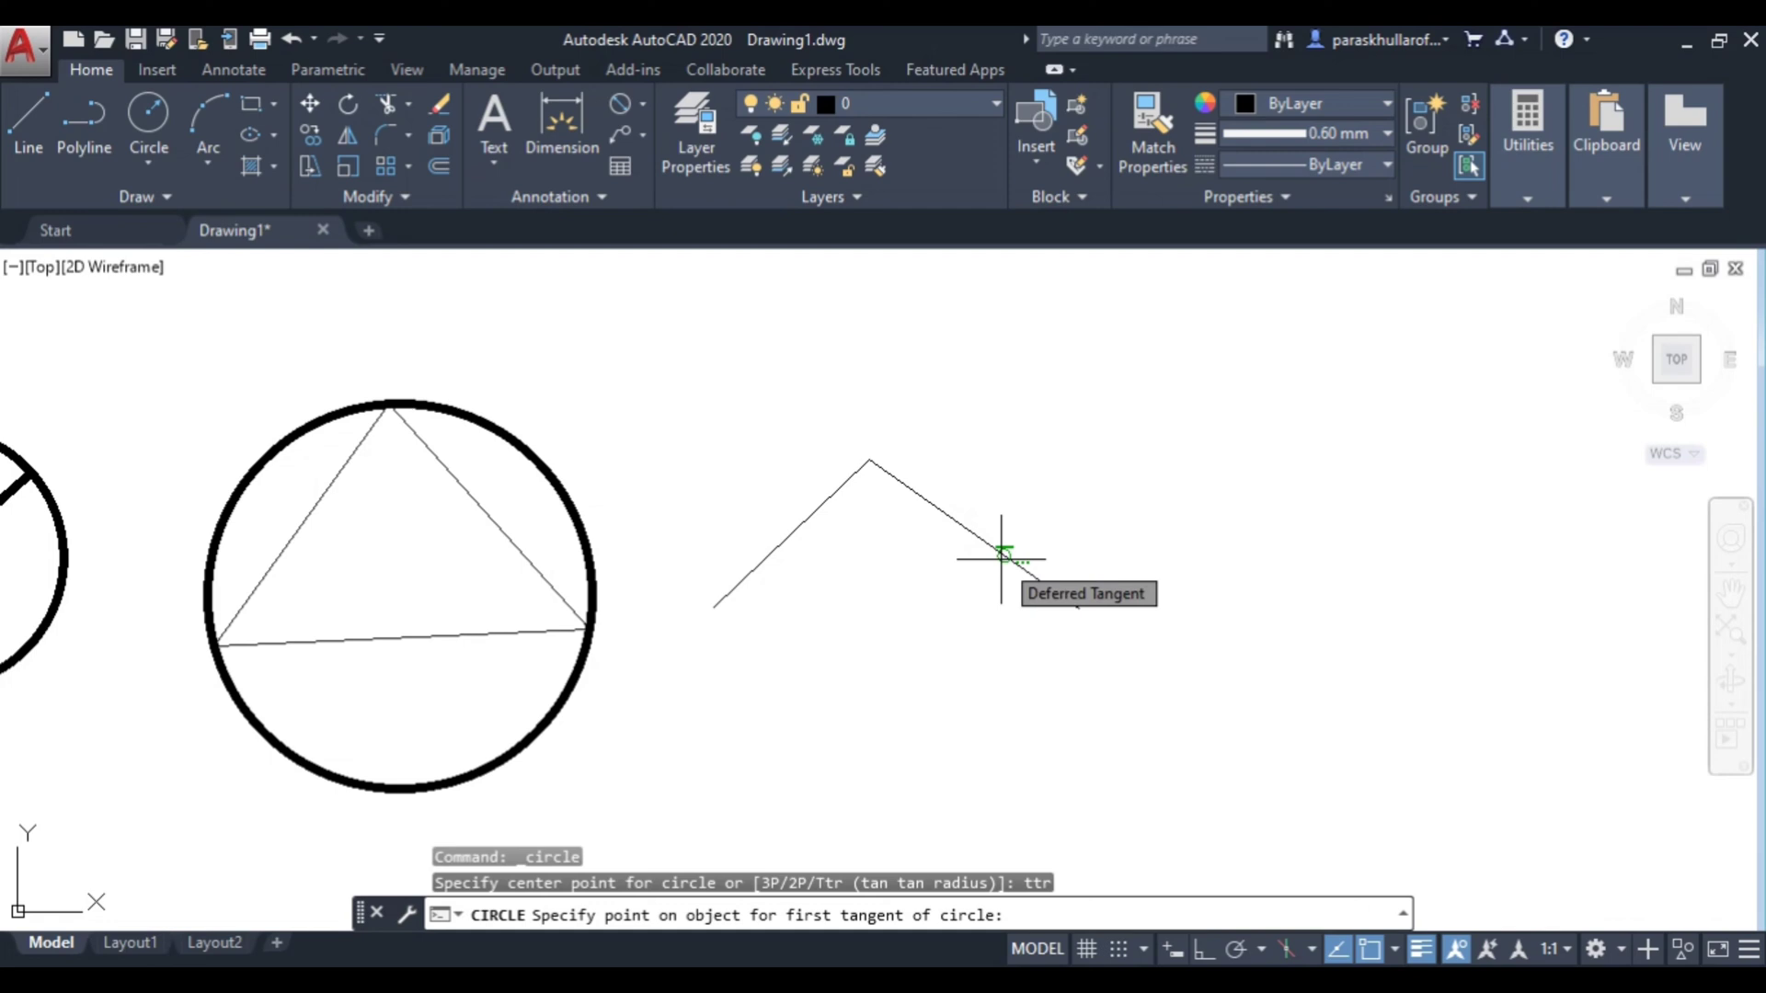
# - Draw a Tan, Tan, Radius circle of radius 25 tangent to the right and left lines of the open peak
pyautogui.click(1002, 558)
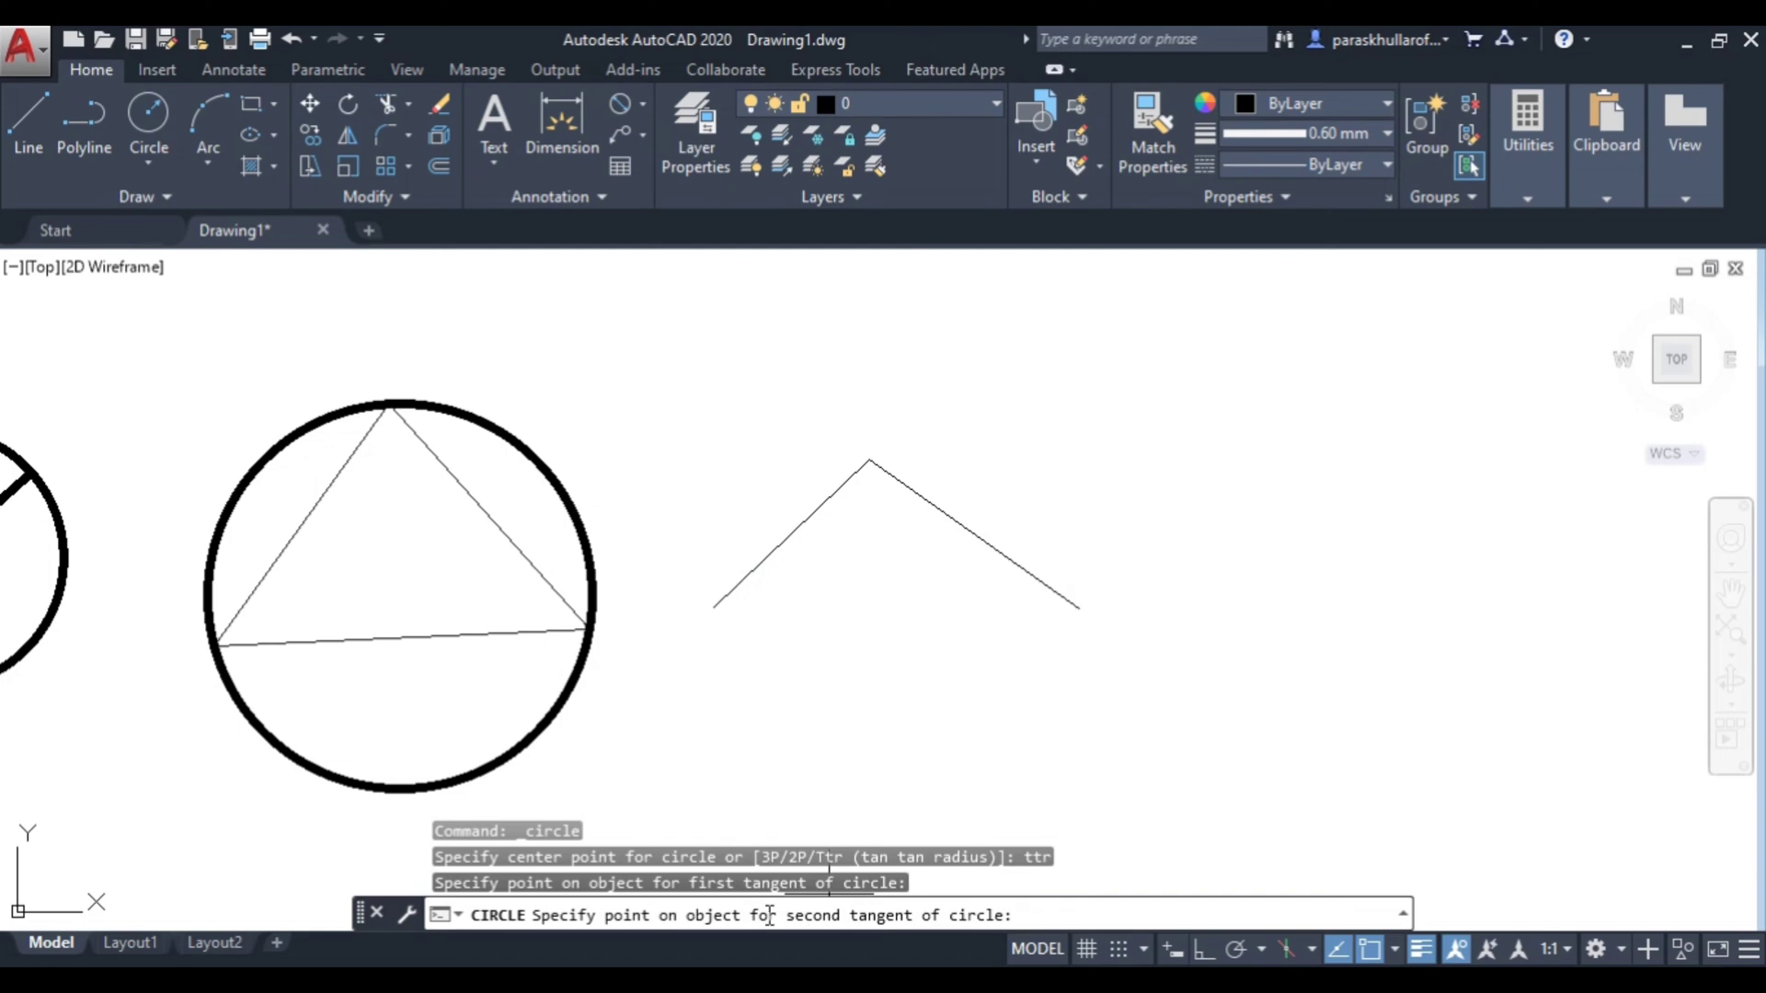
pyautogui.click(772, 551)
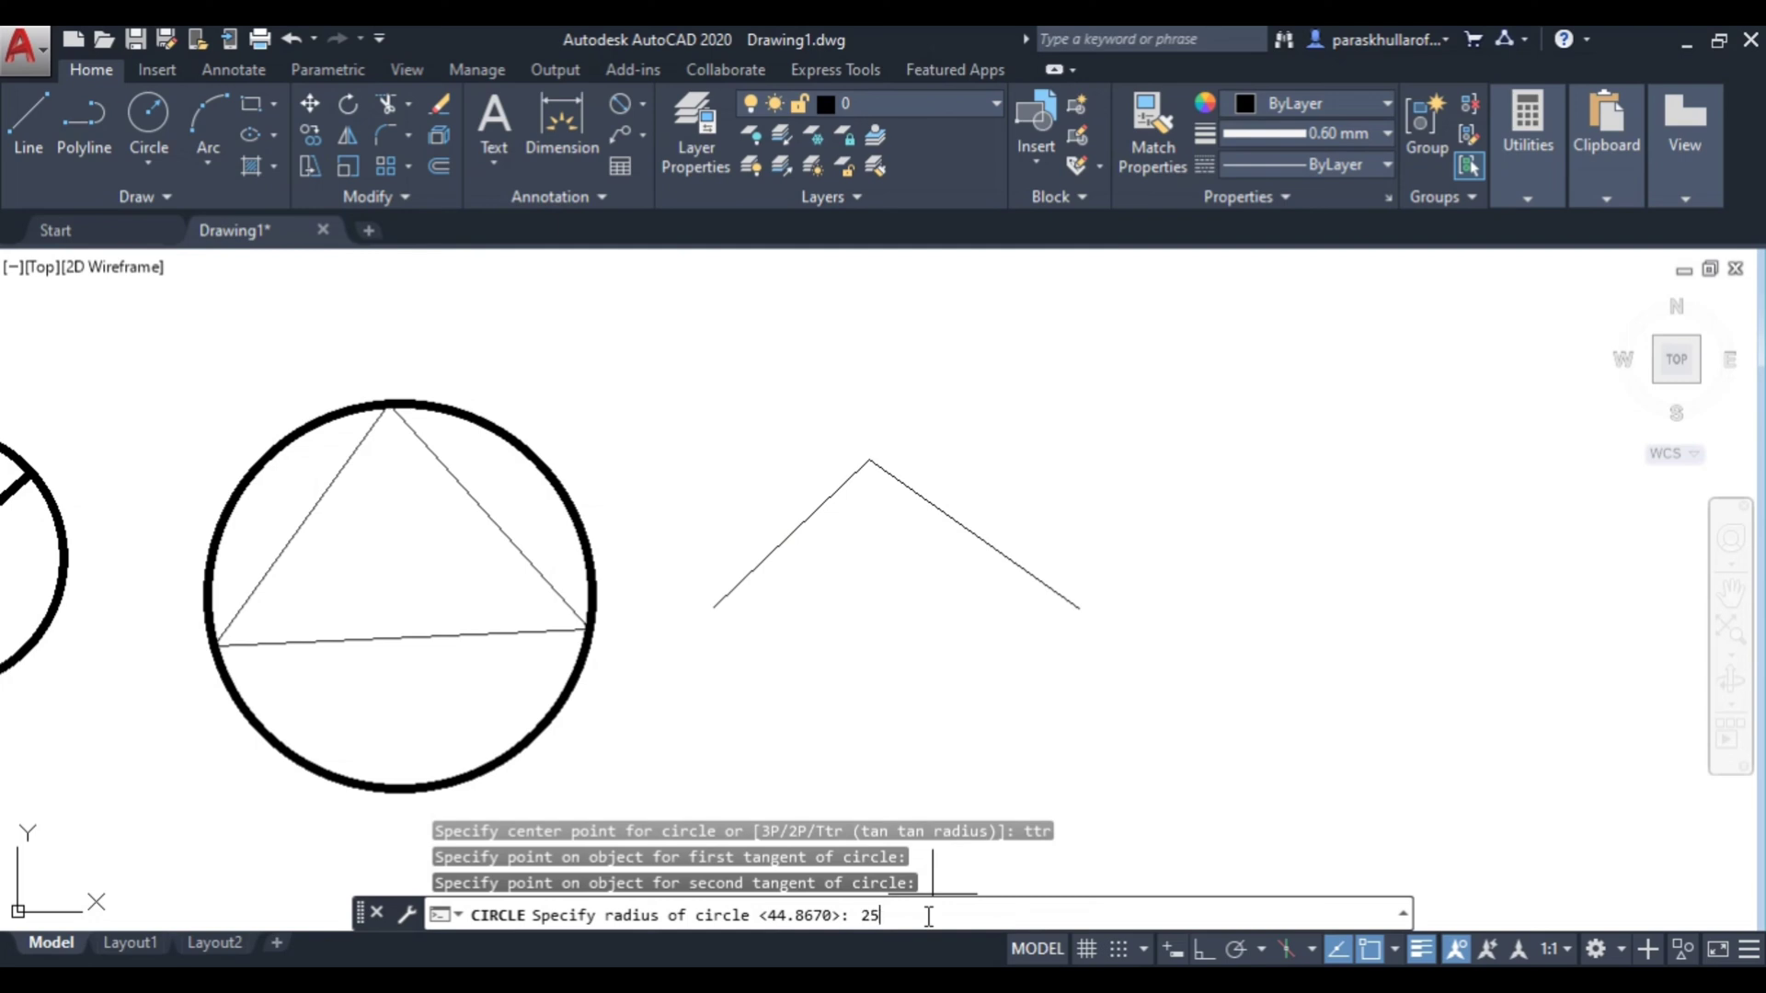
pyautogui.press('Return')
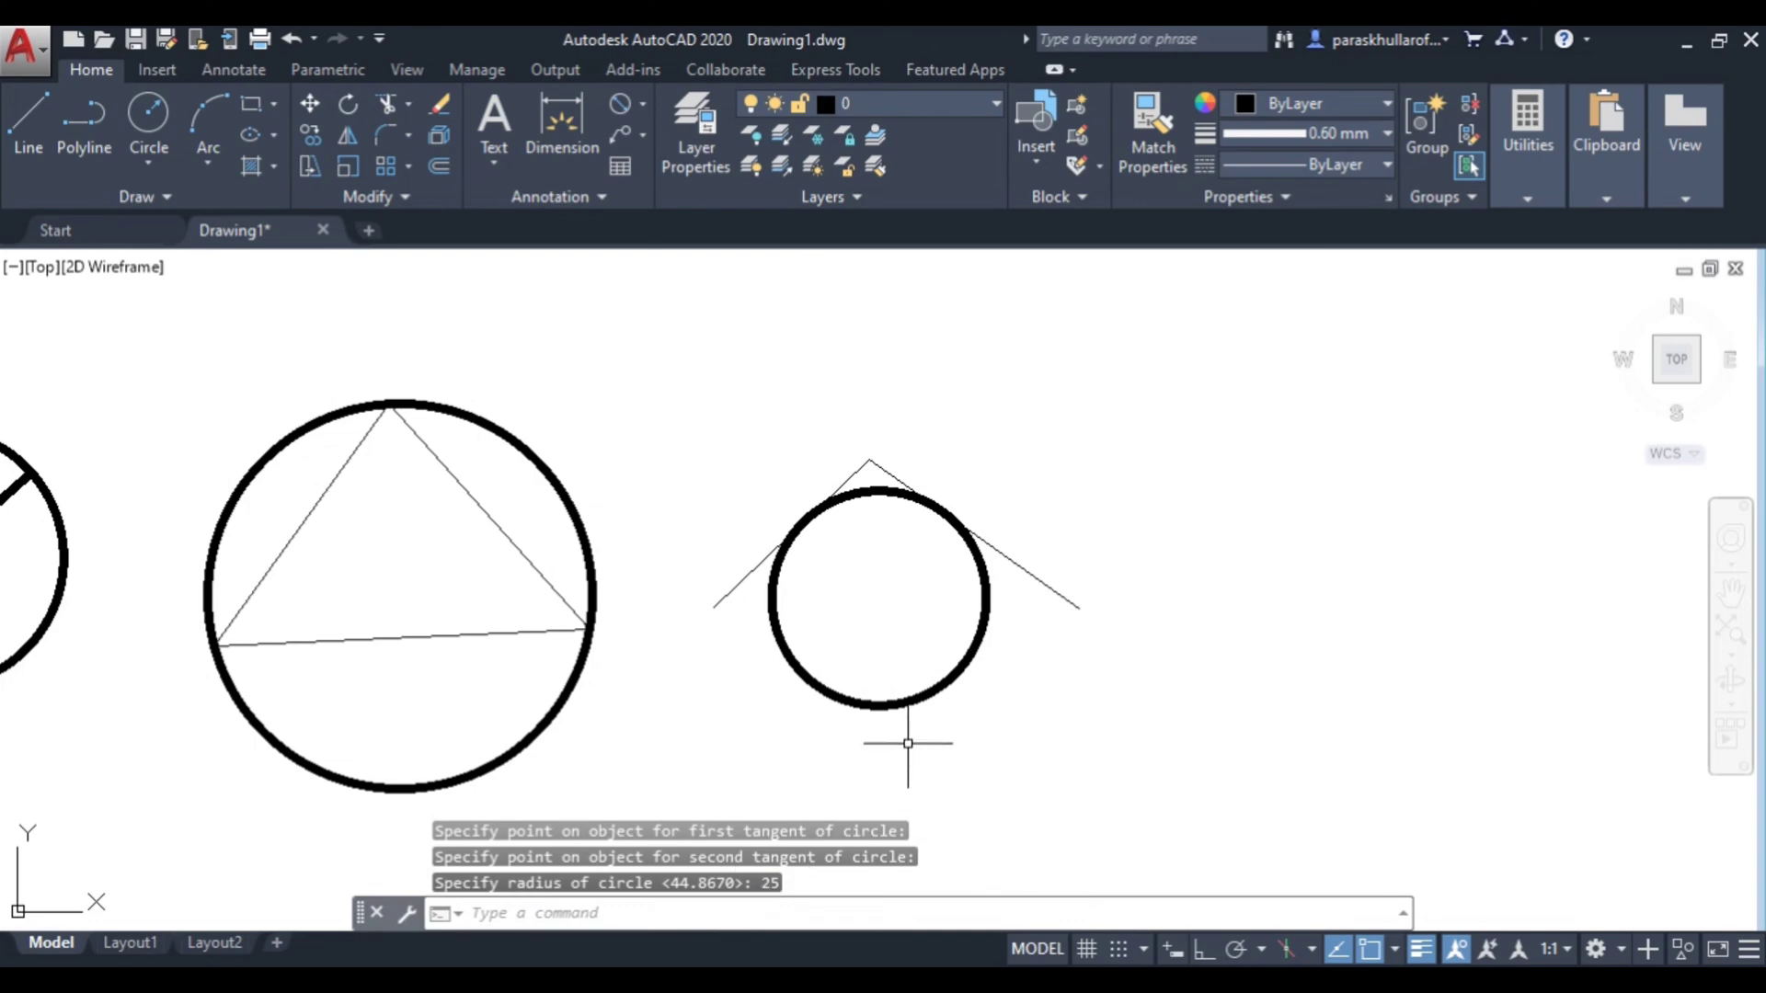
pyautogui.click(1032, 570)
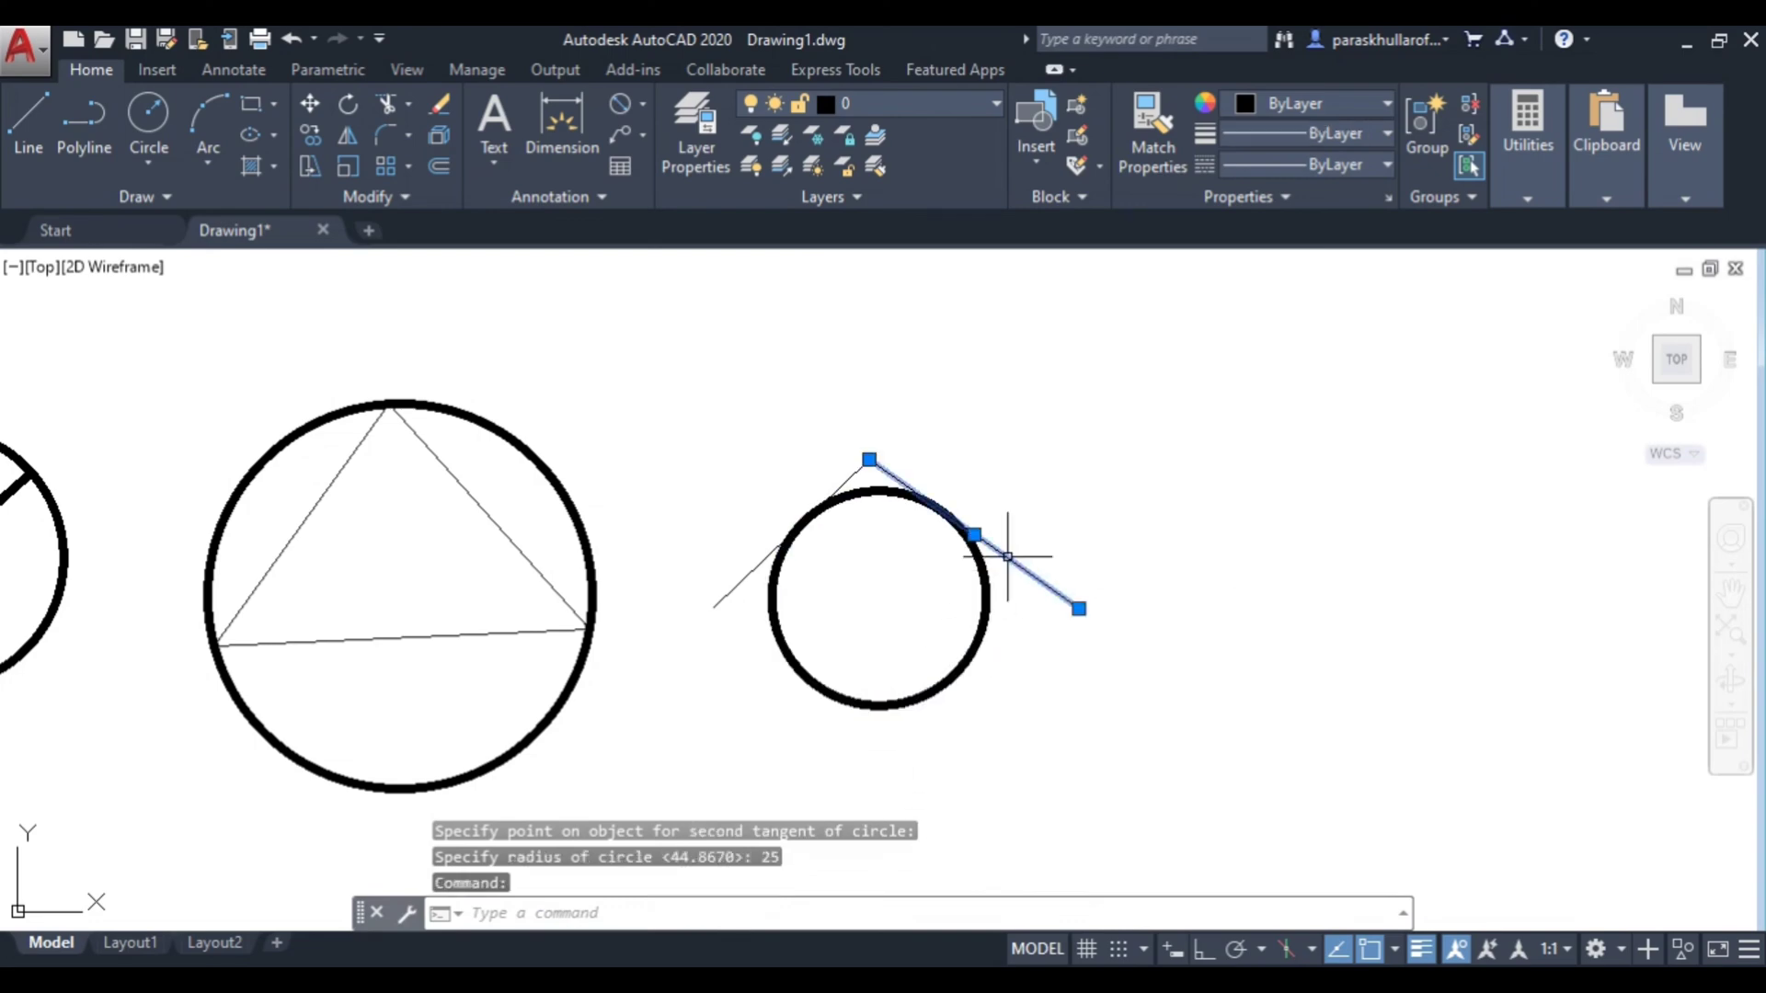
pyautogui.click(860, 469)
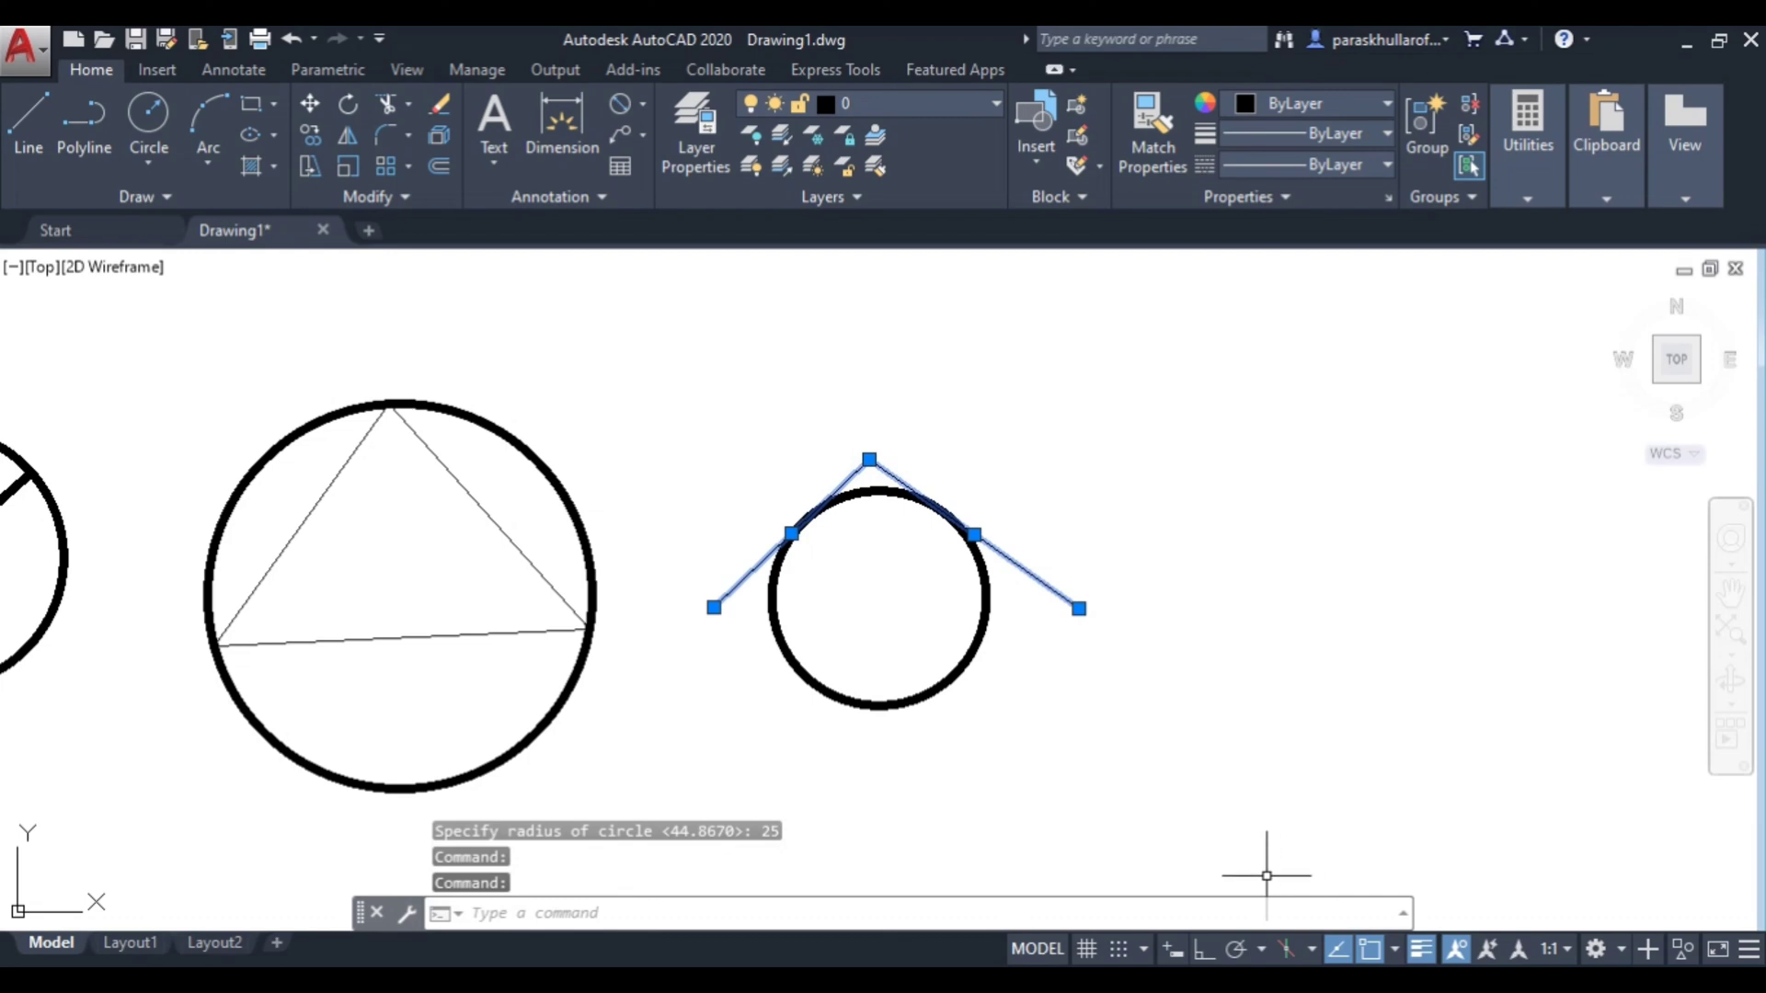
pyautogui.press('Escape')
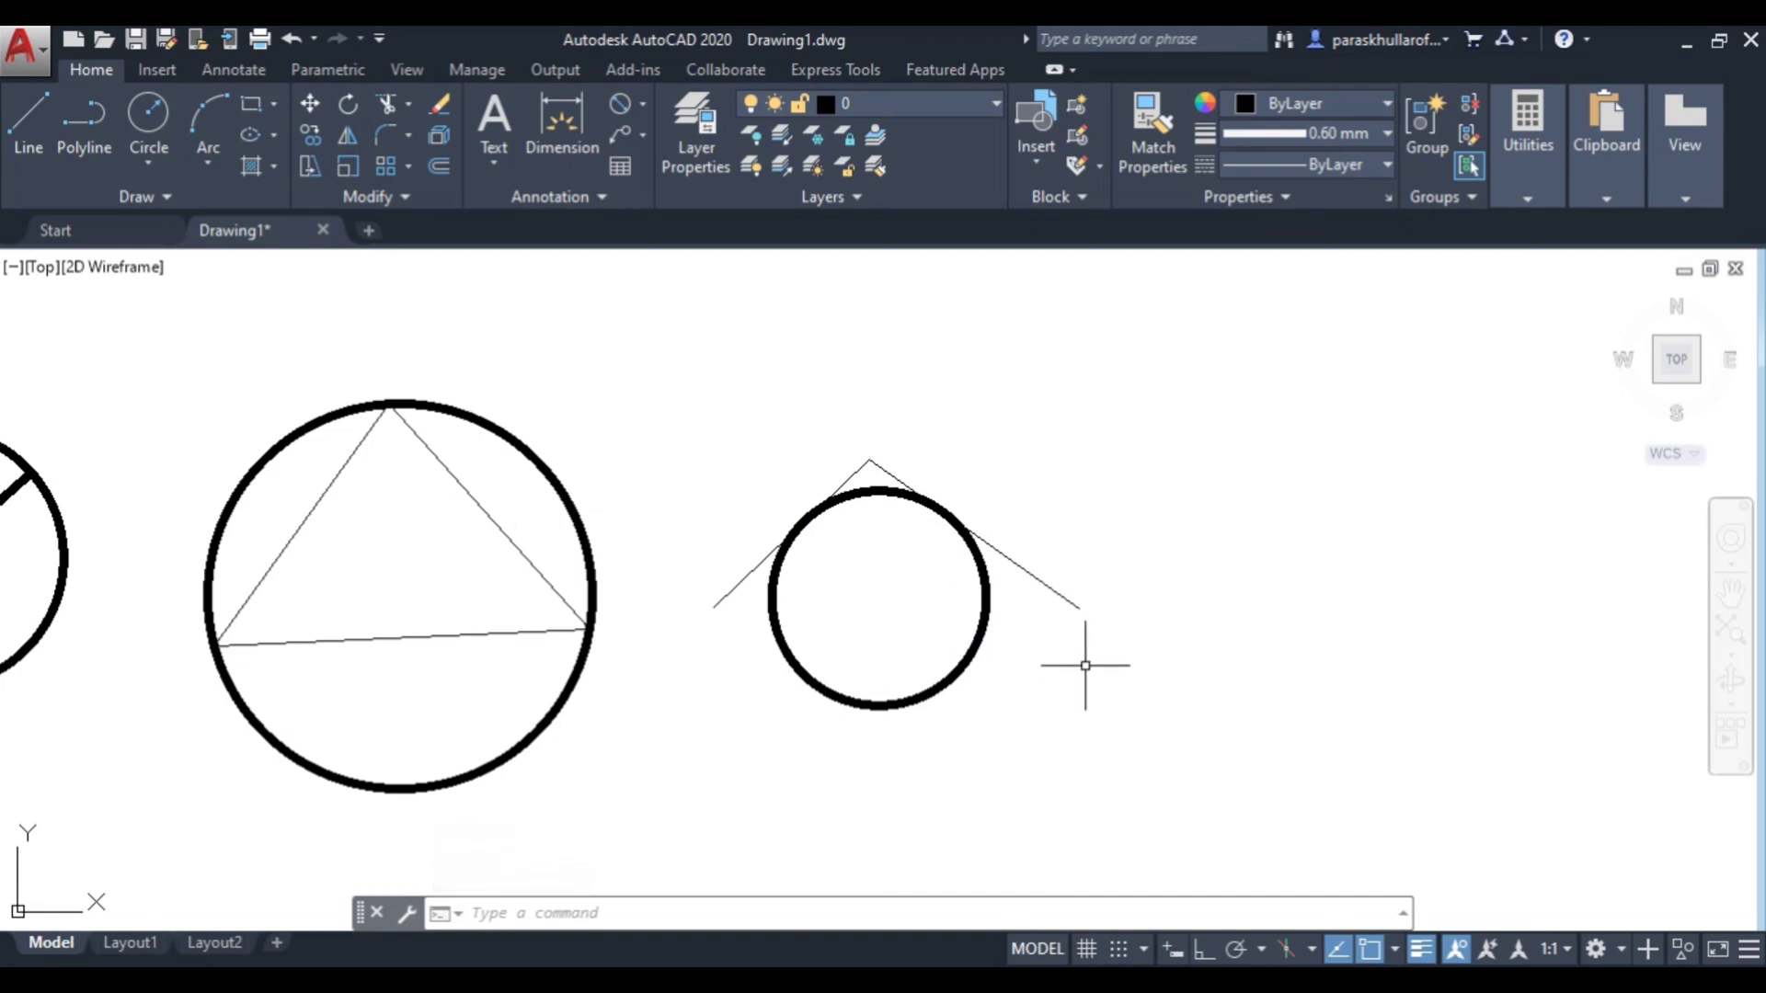
# - Draw a closed triangle from three lines to the right of the tan-tan-radius circle, with its apex up and a nearly horizontal base
pyautogui.moveTo(1167, 788); pyautogui.dragTo(774, 775, button='middle')
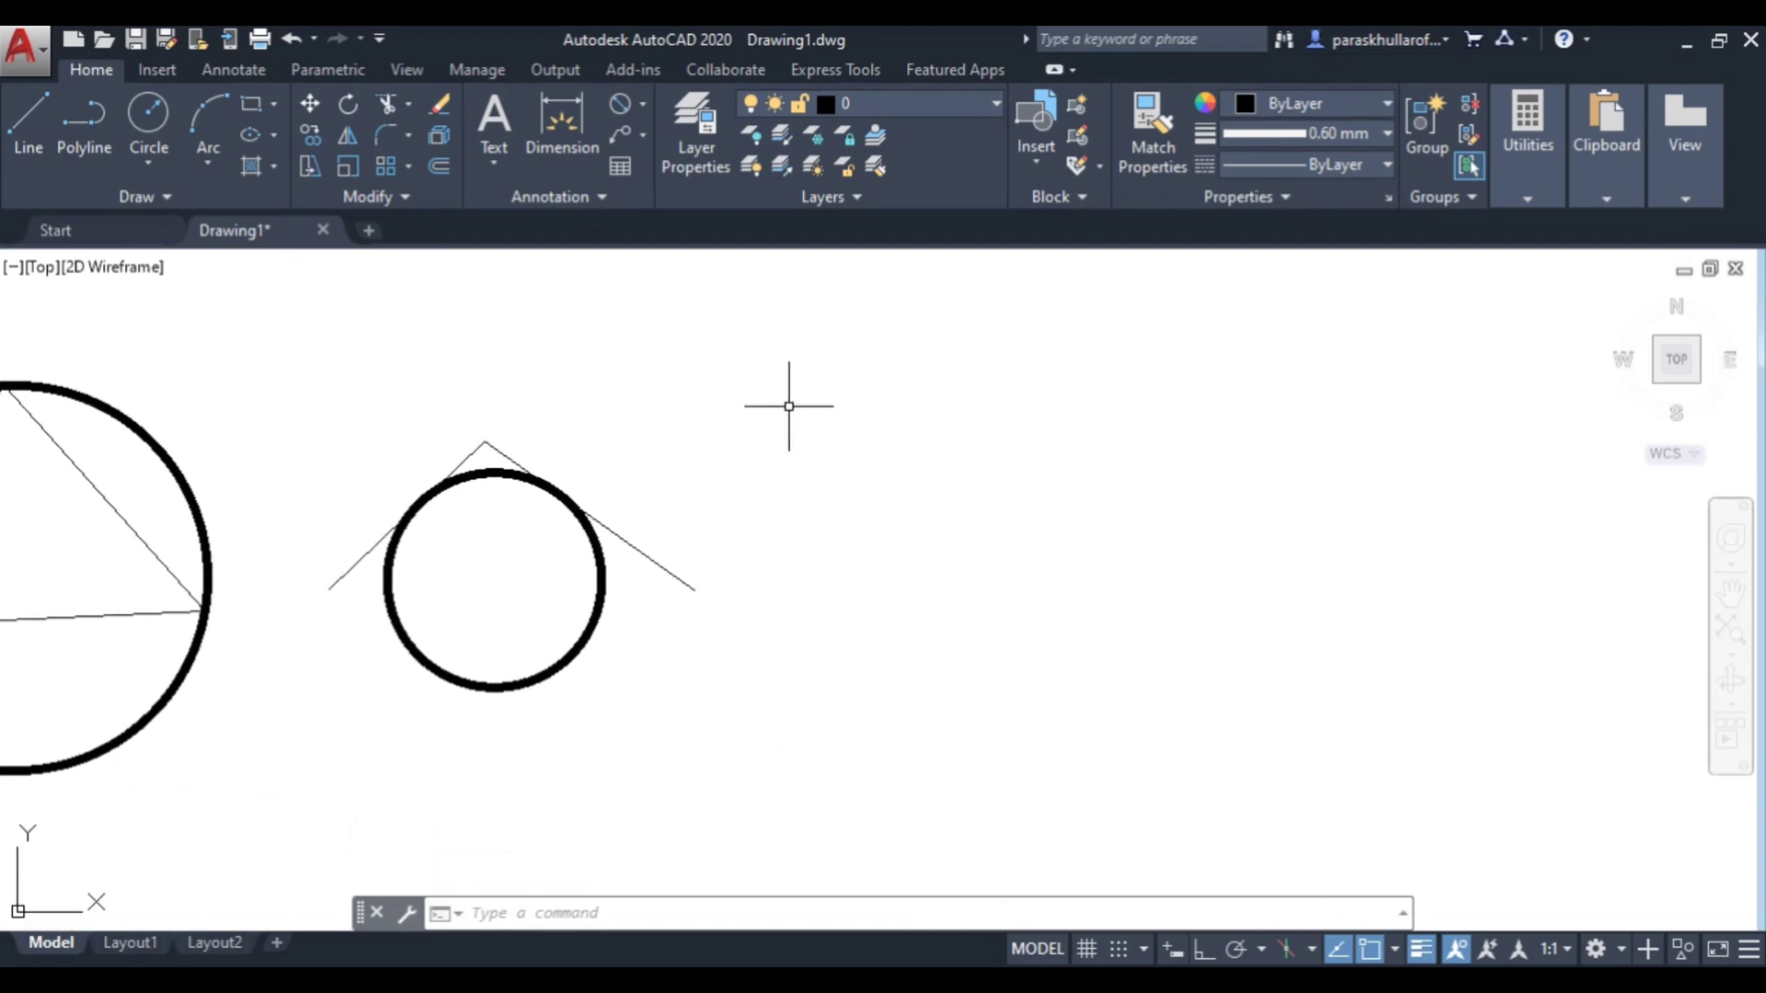
pyautogui.click(33, 116)
pyautogui.click(915, 659)
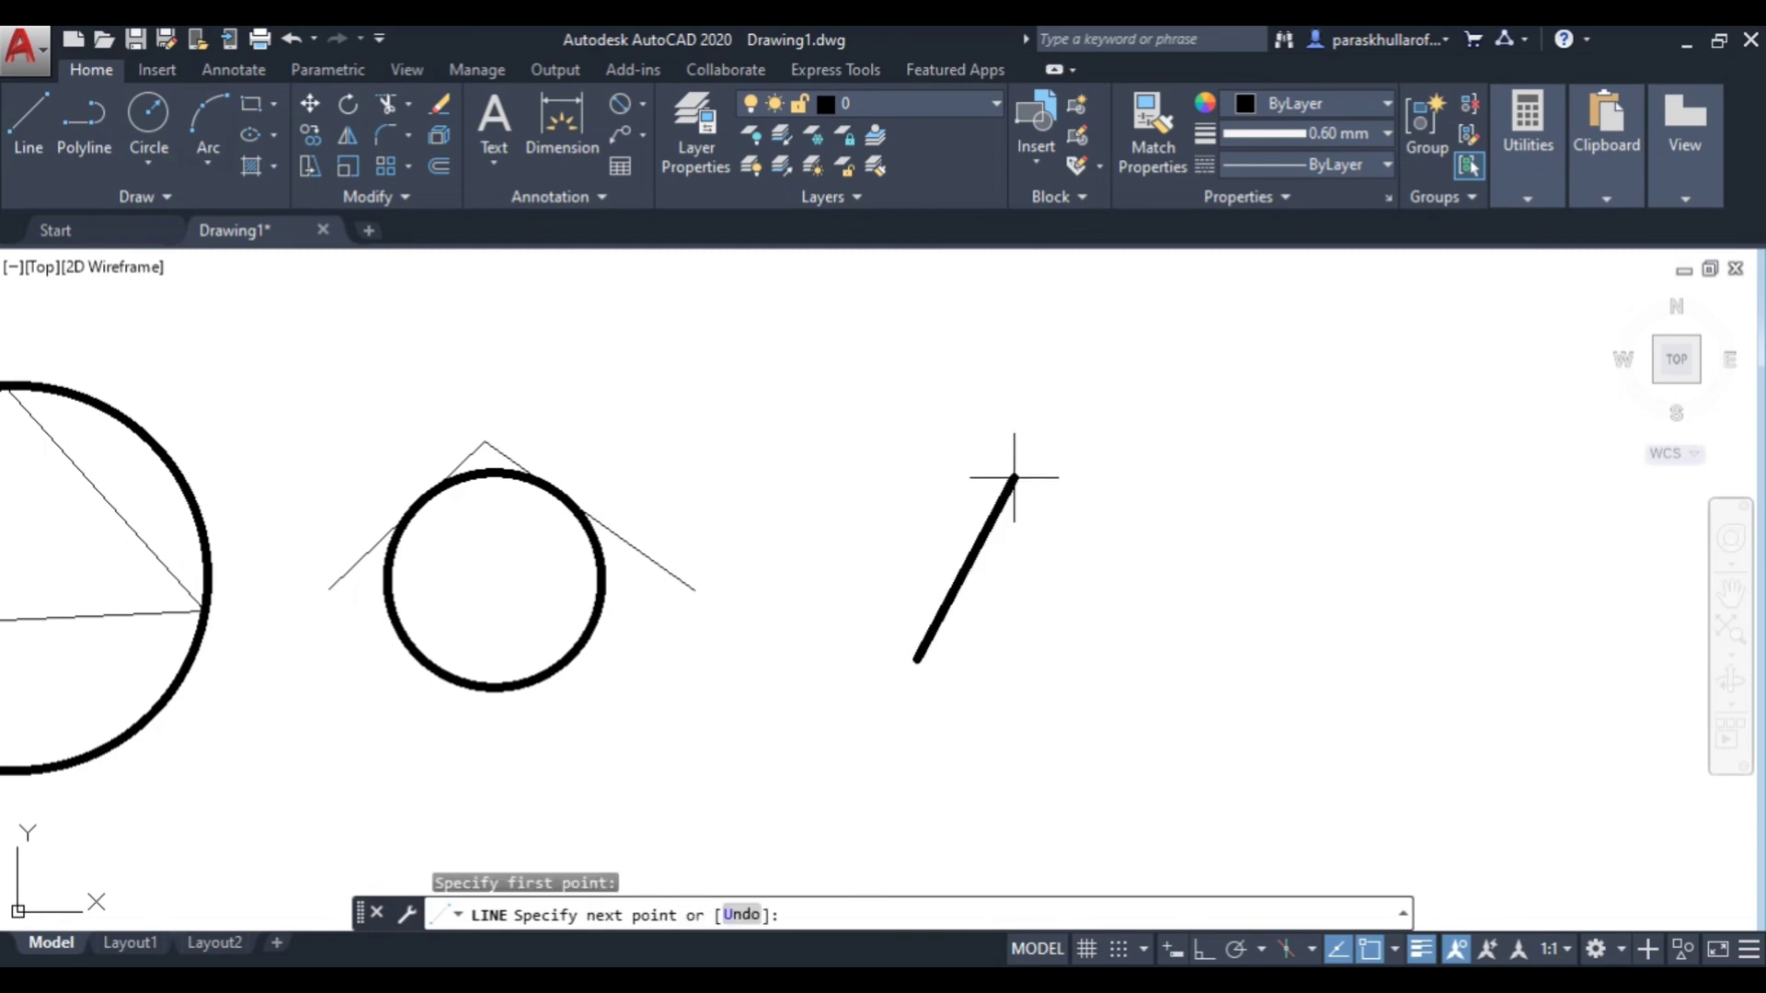
pyautogui.click(1119, 347)
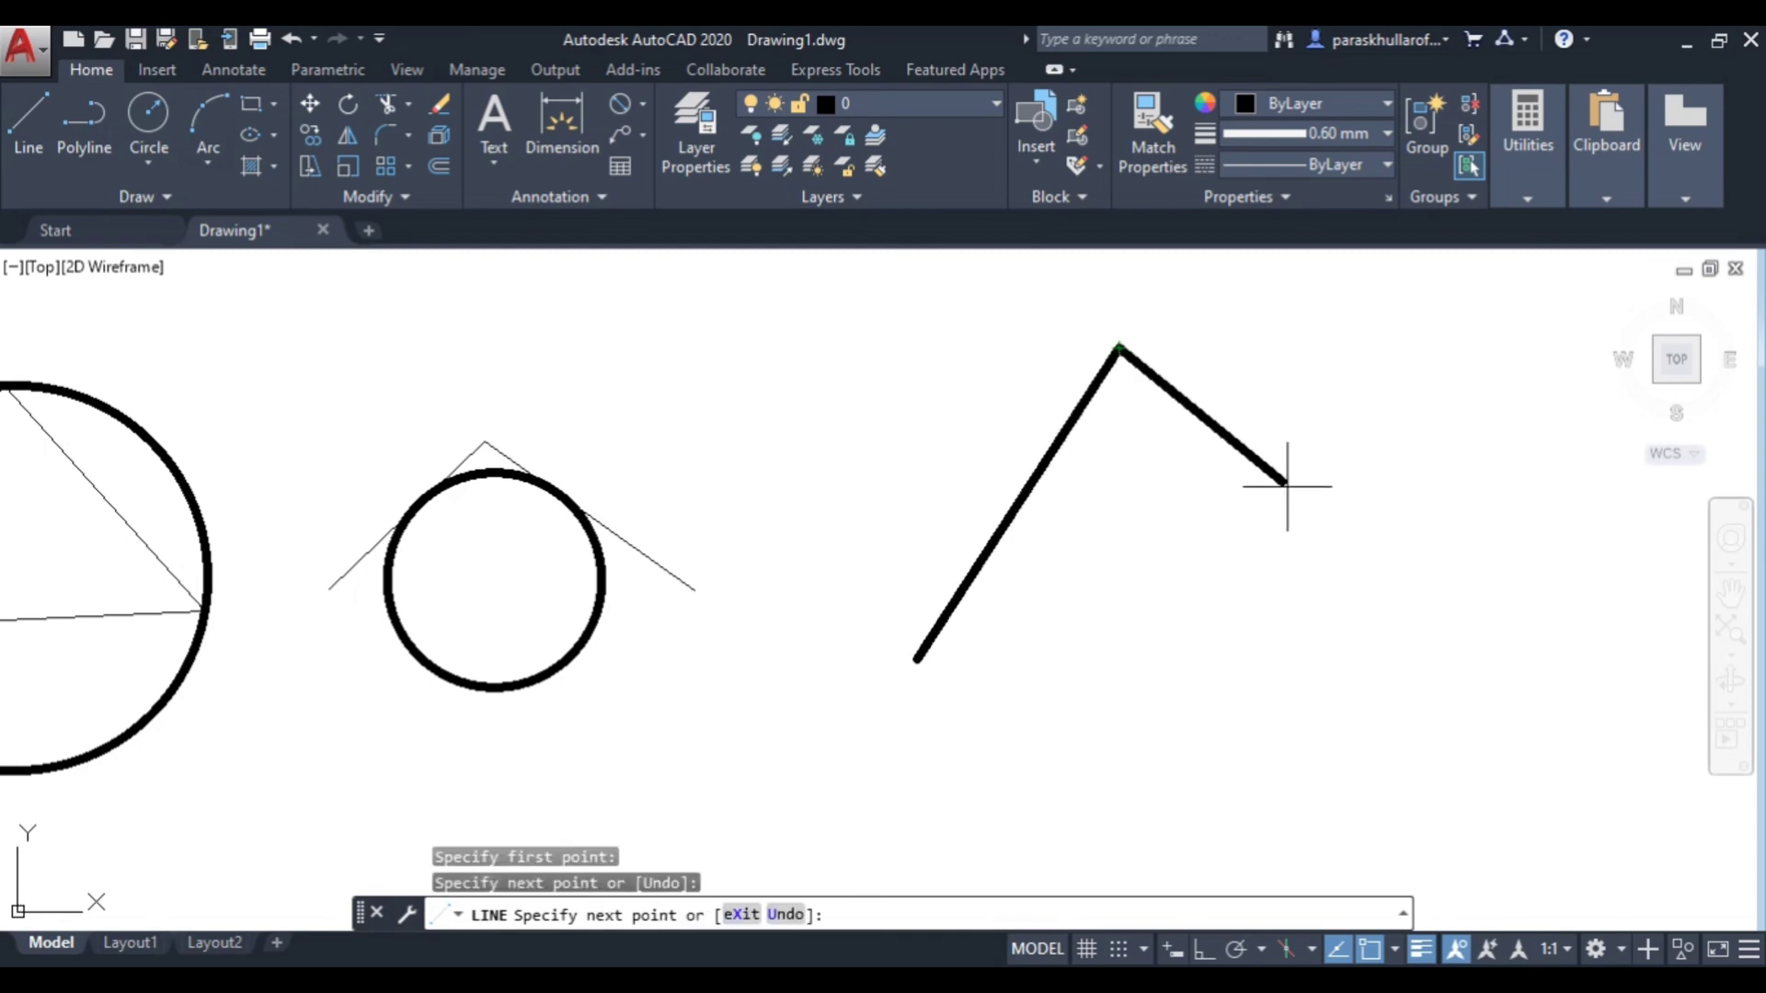
pyautogui.click(1432, 639)
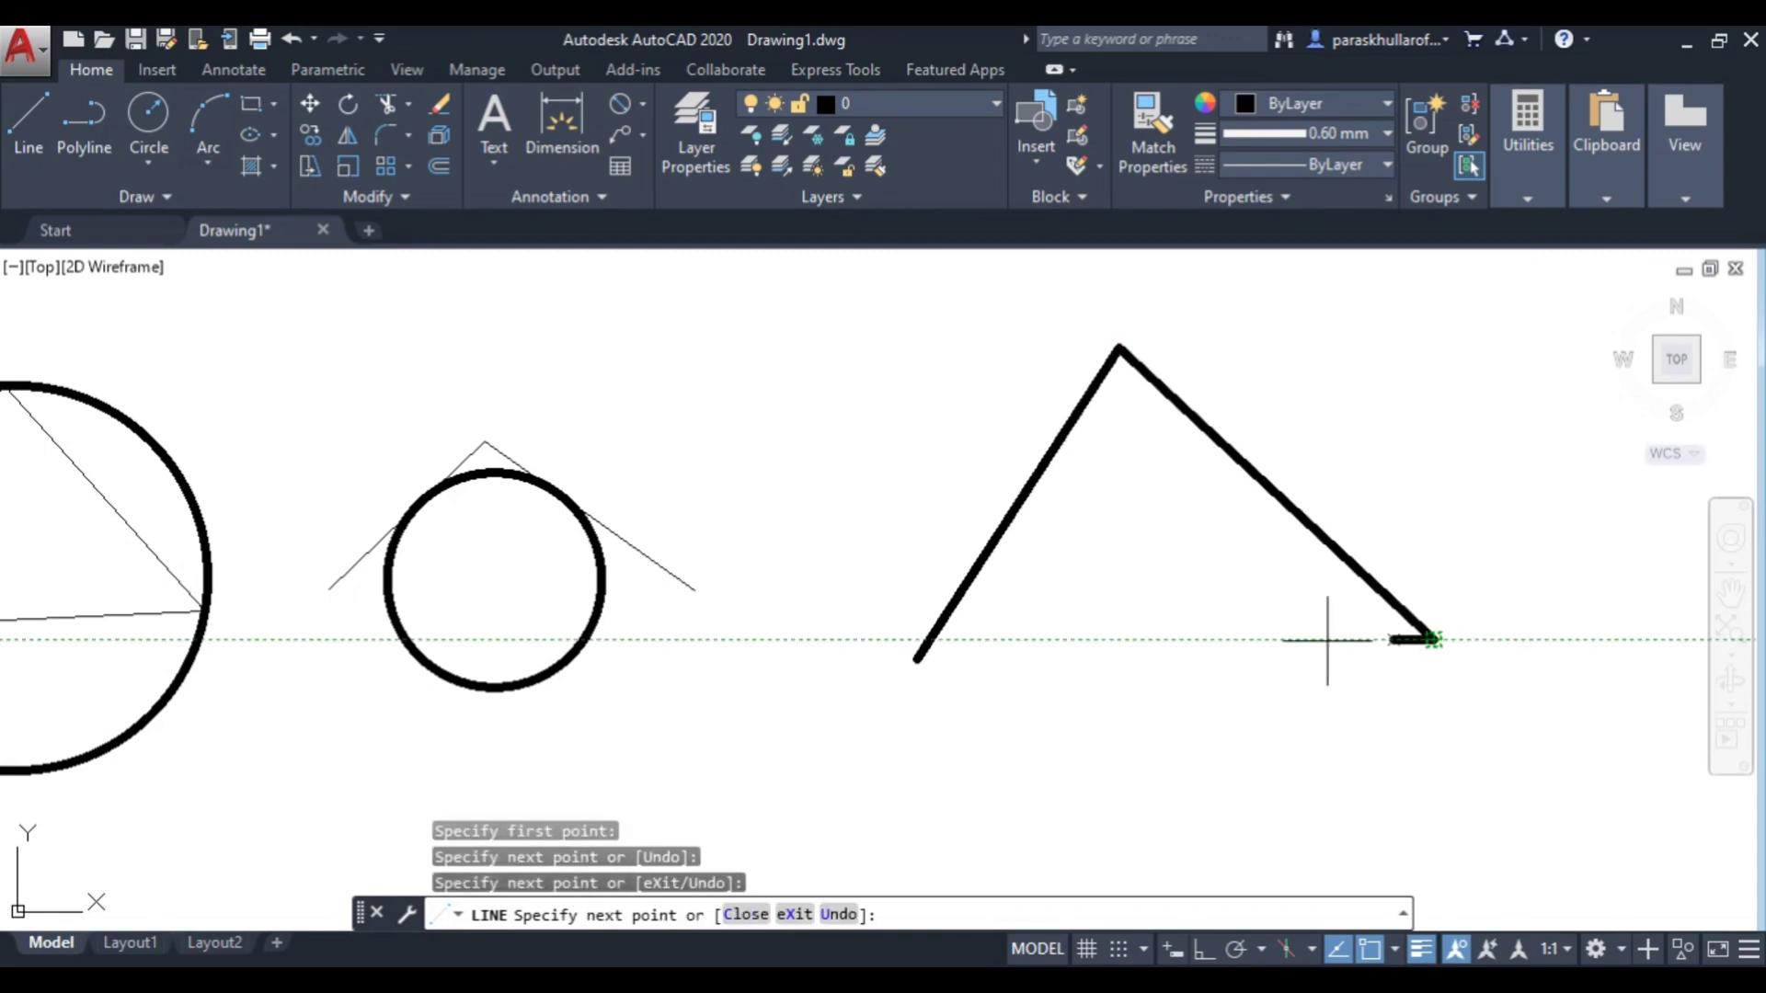
pyautogui.click(909, 664)
pyautogui.press('Escape')
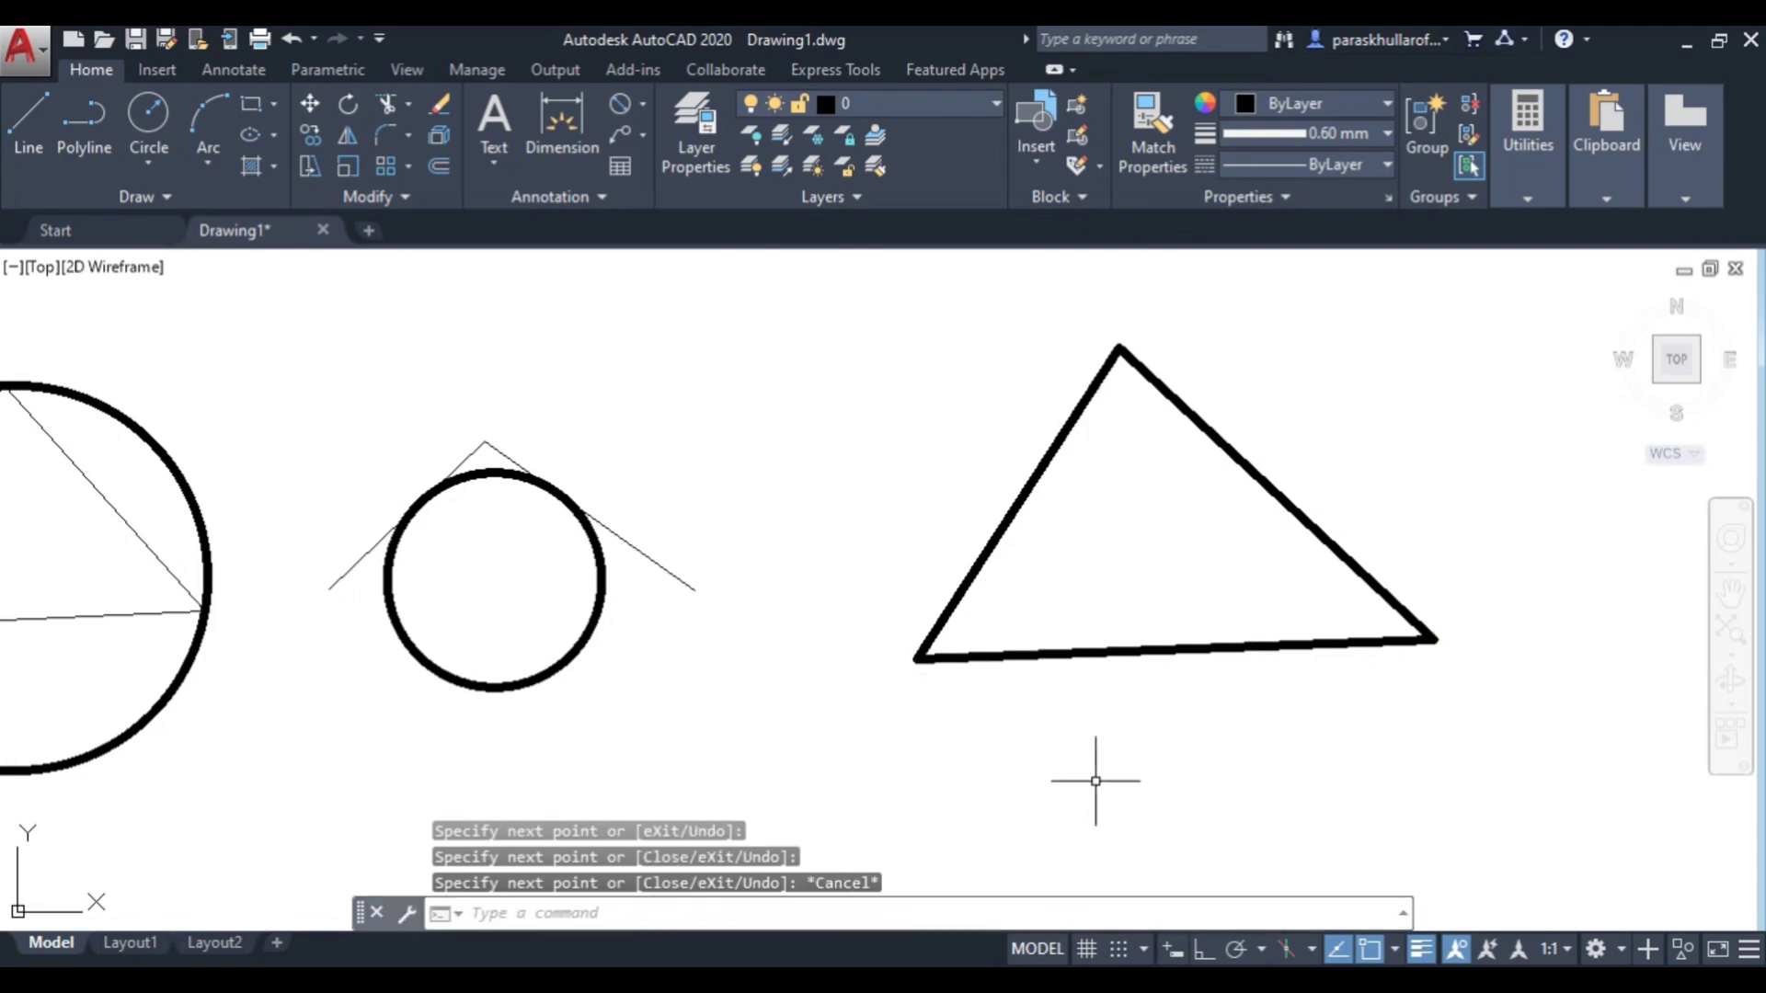
# - Set the lineweight of the new triangle's three lines to ByBlock and deselect them
pyautogui.click(853, 308)
pyautogui.click(1482, 813)
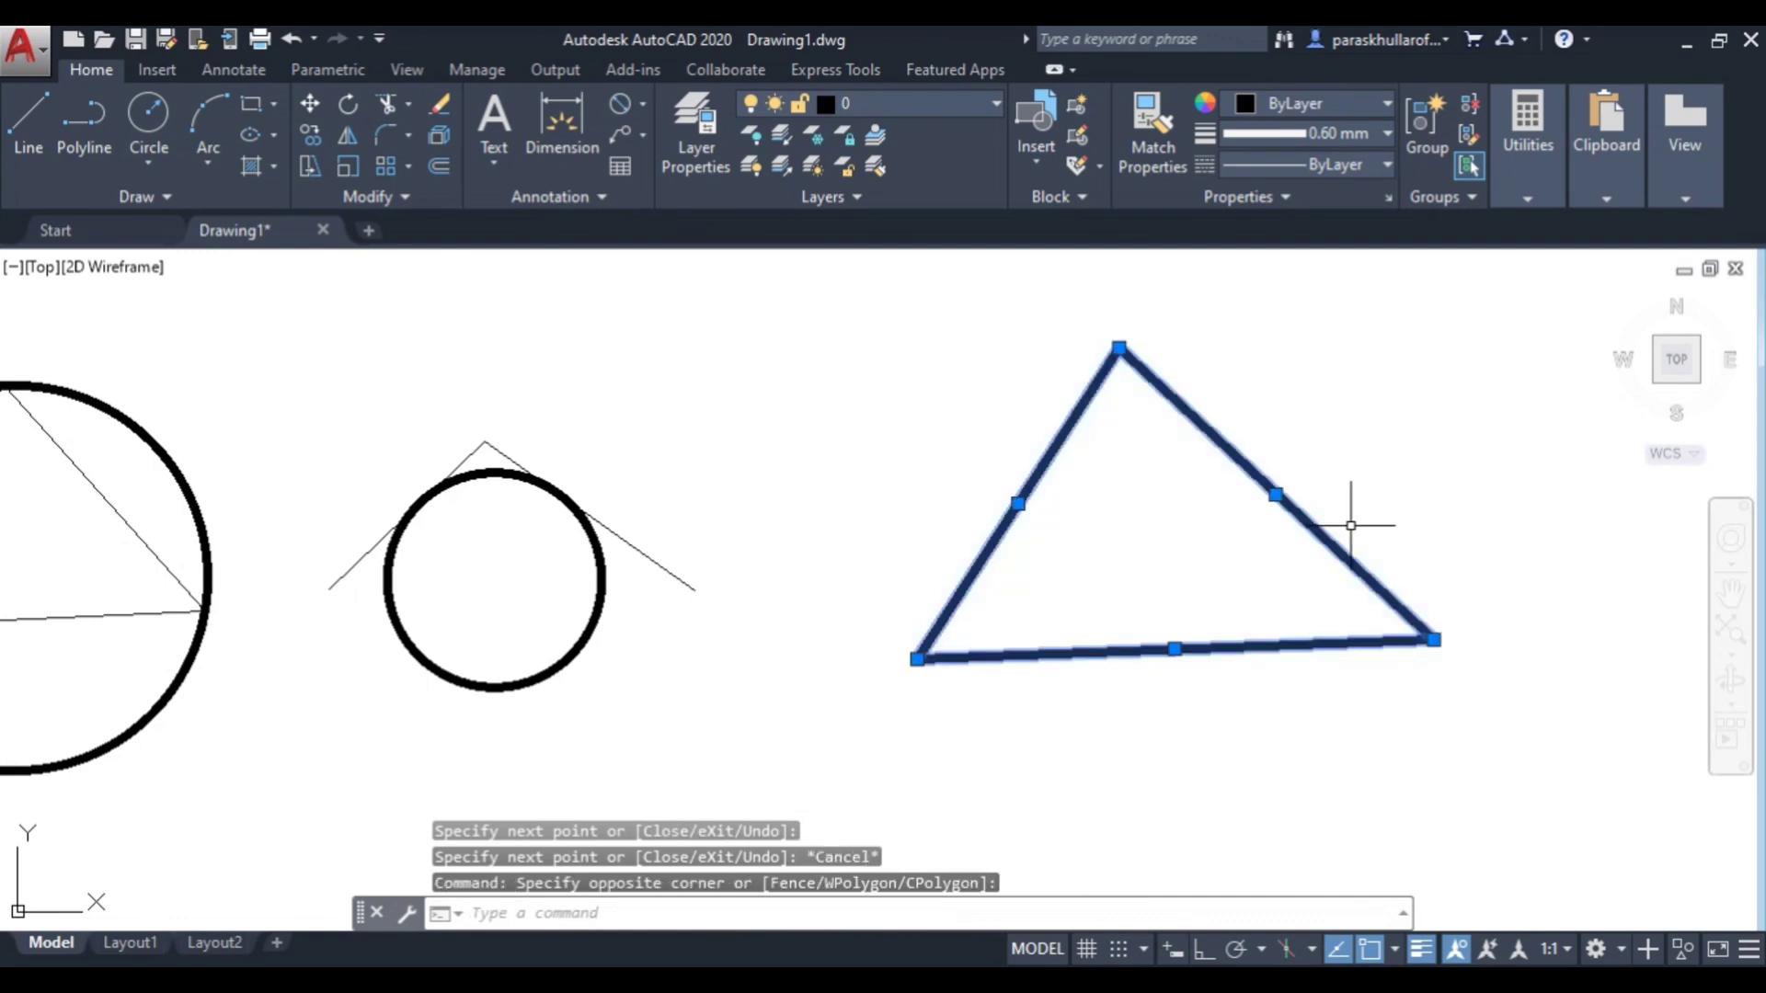
pyautogui.click(1264, 138)
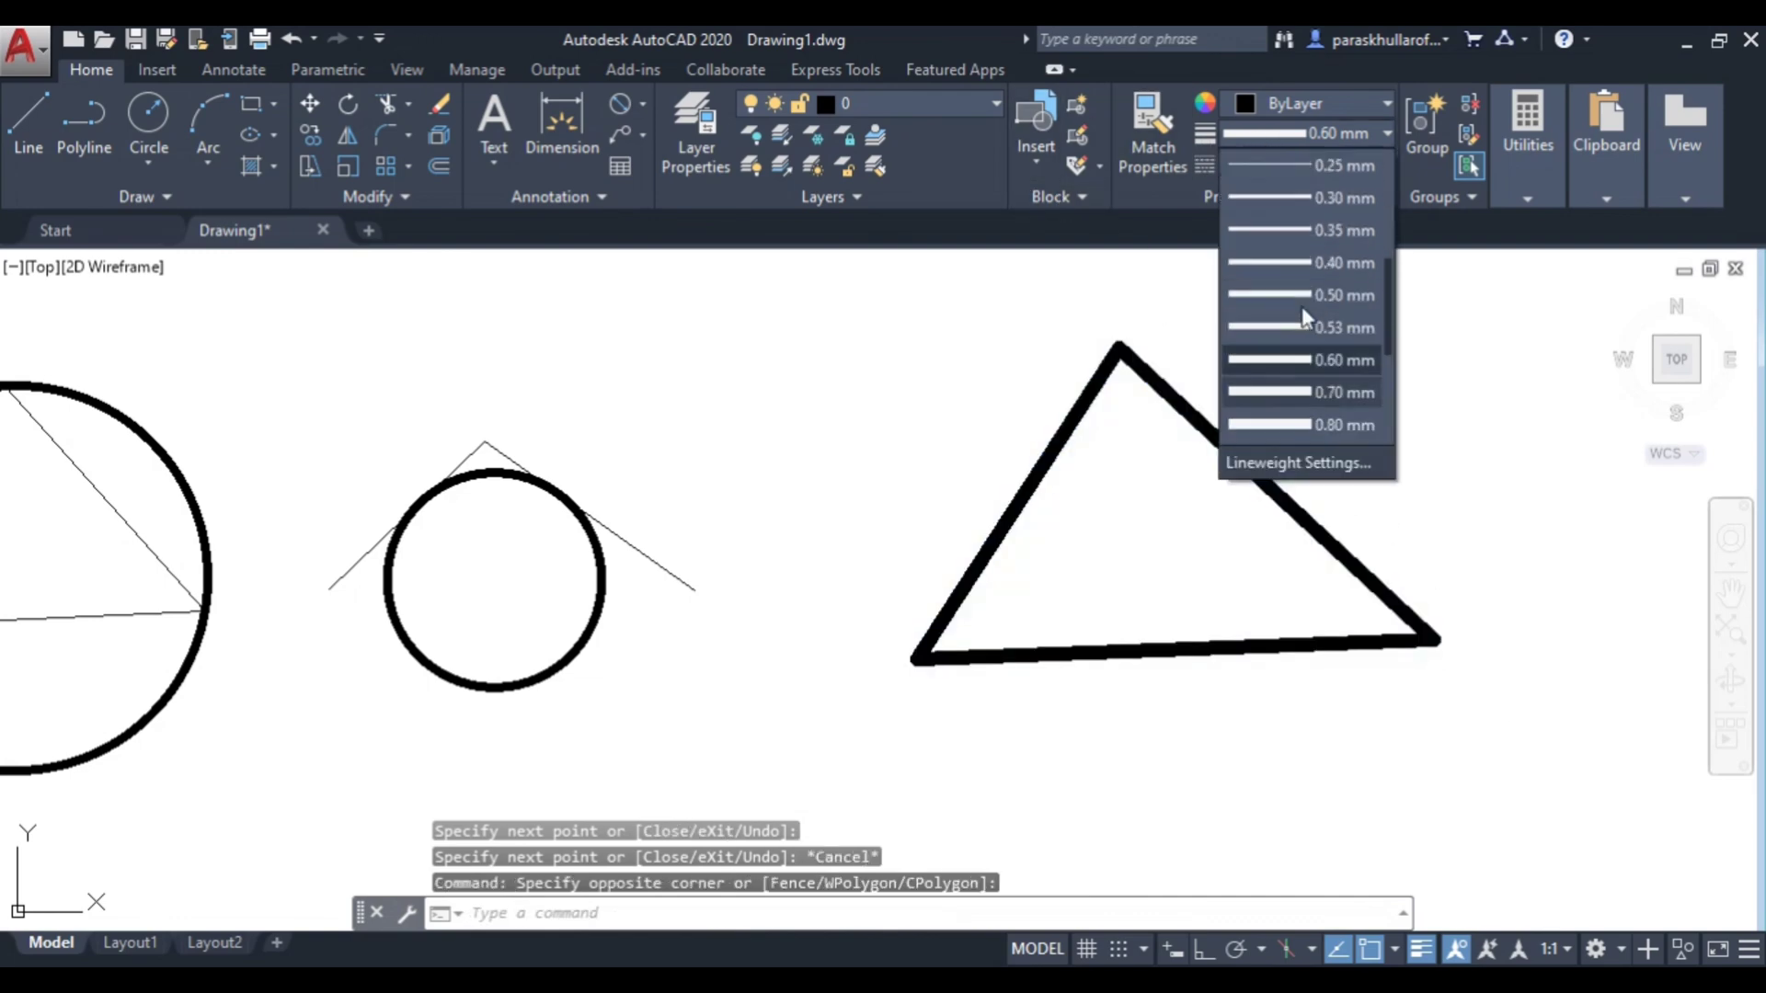
pyautogui.scroll(5, 1300, 306)
pyautogui.click(1328, 163)
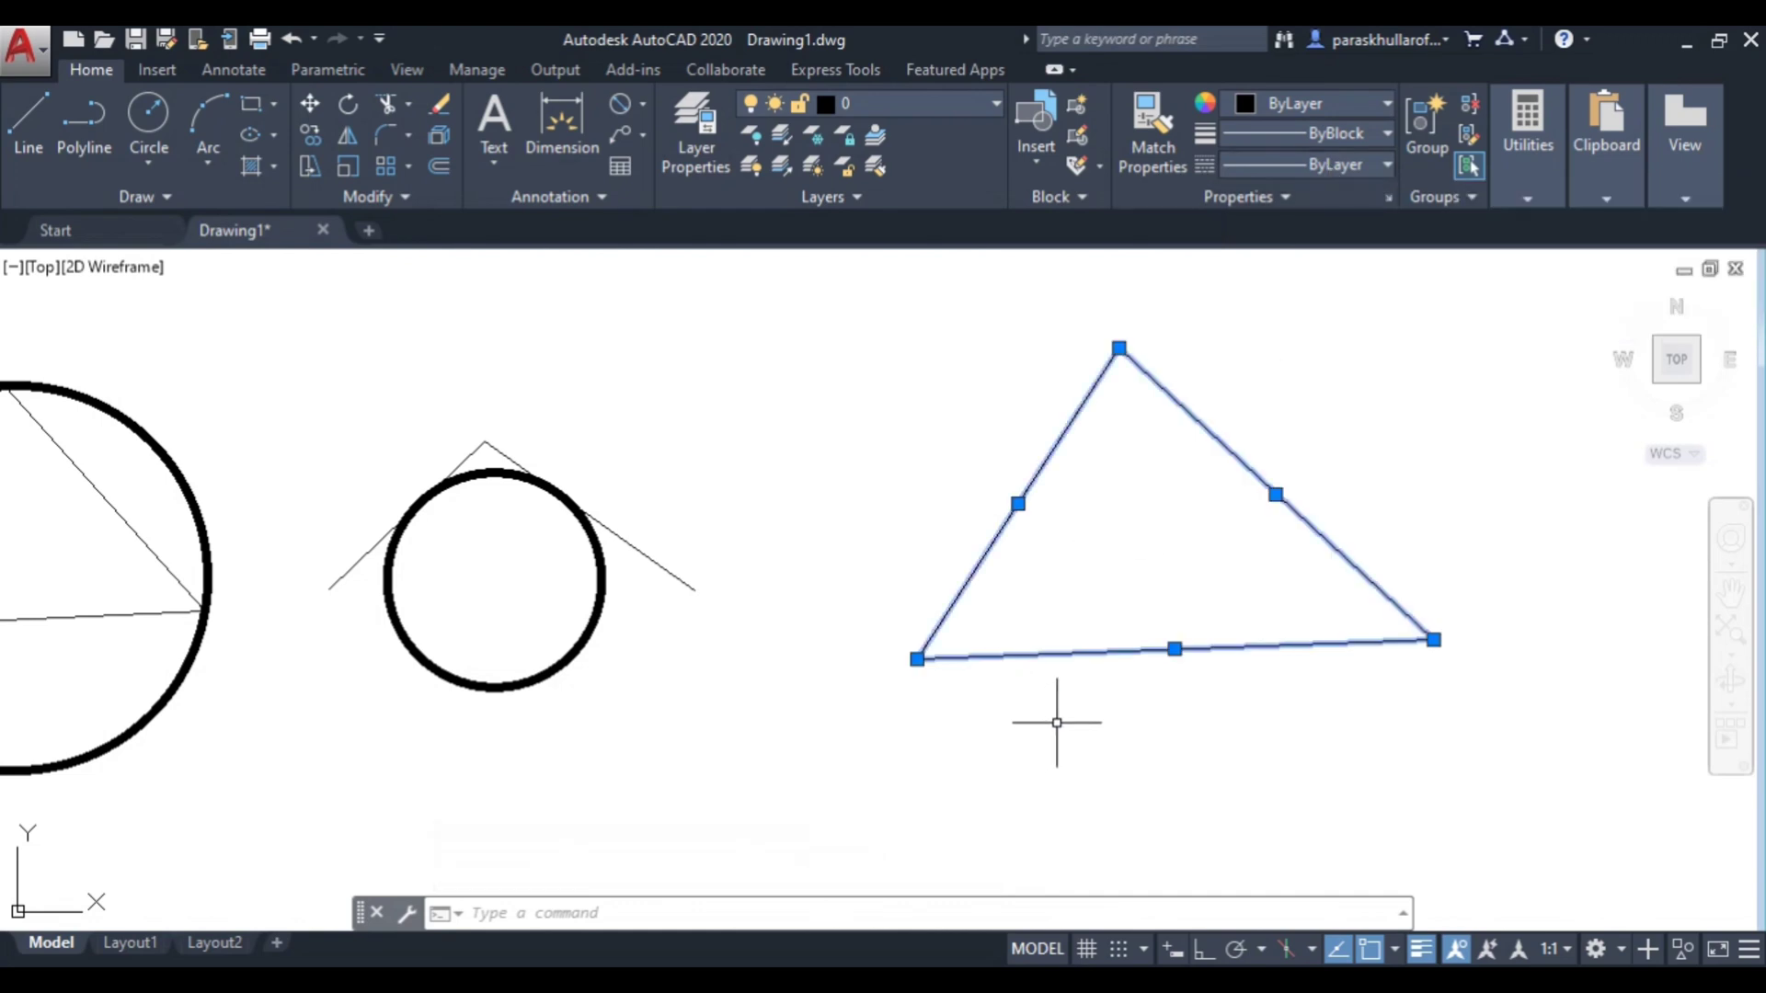
pyautogui.press('Escape')
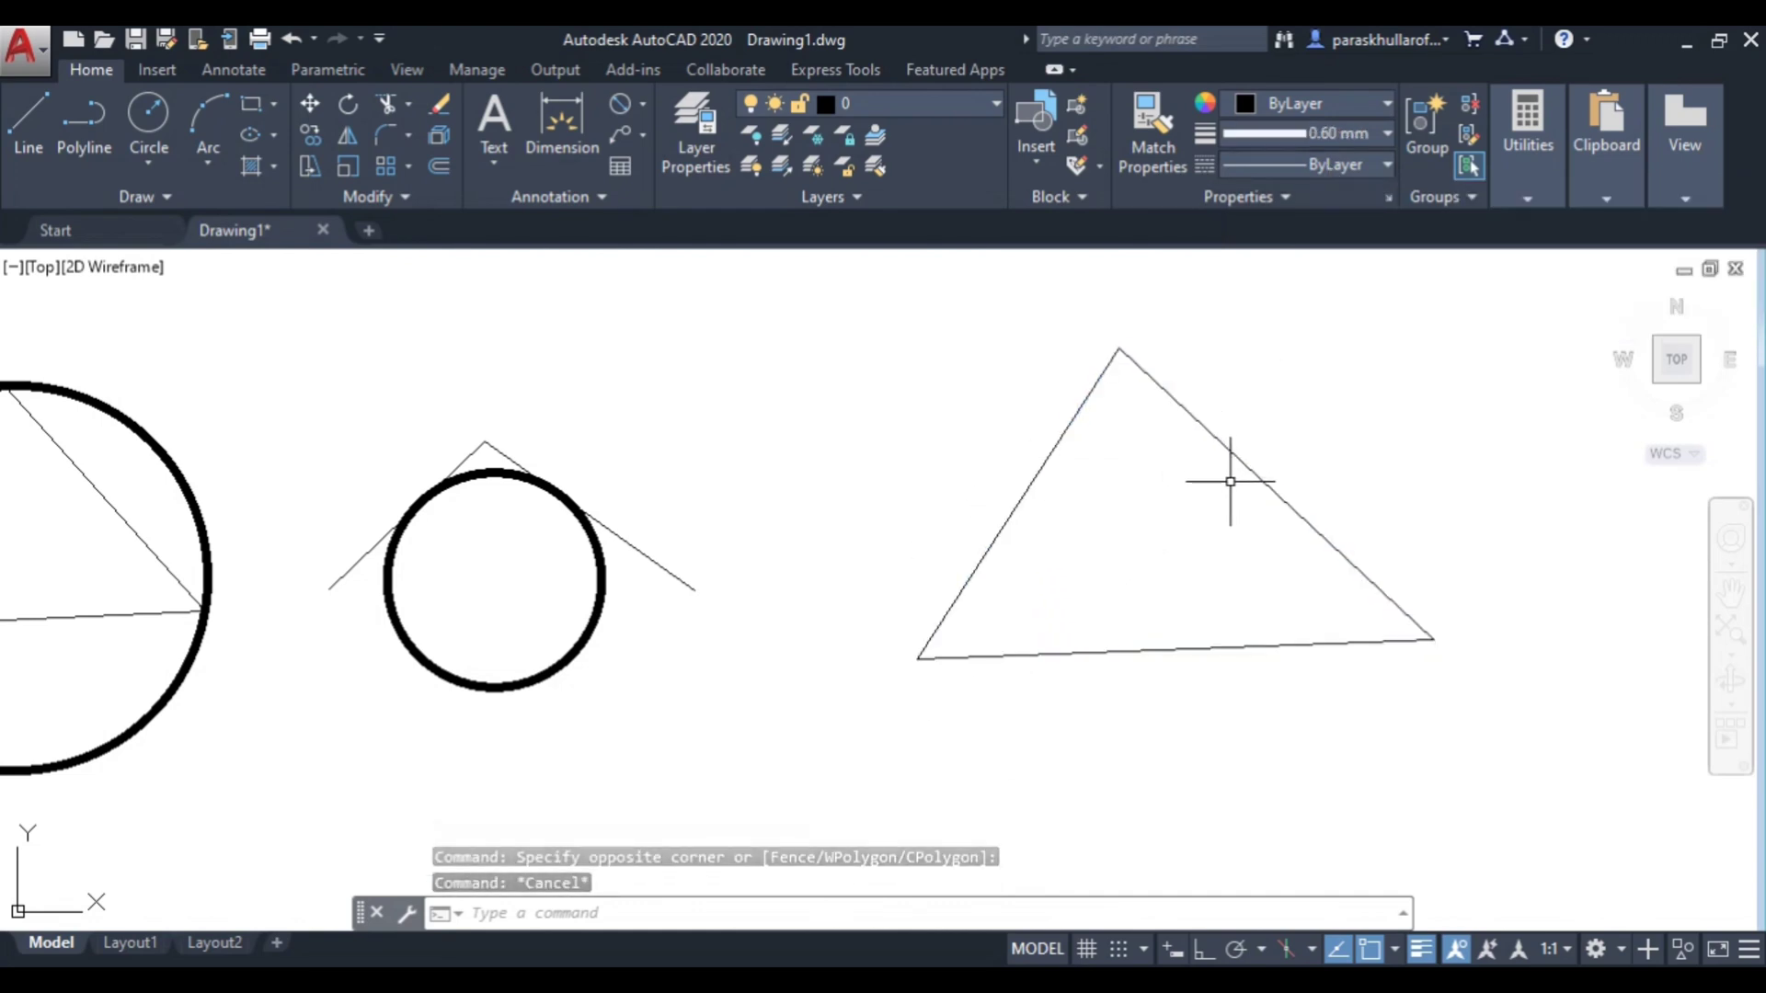
# - Draw a Tan, Tan, Tan circle inside the new triangle, tangent to its right side, base and left side
pyautogui.click(150, 163)
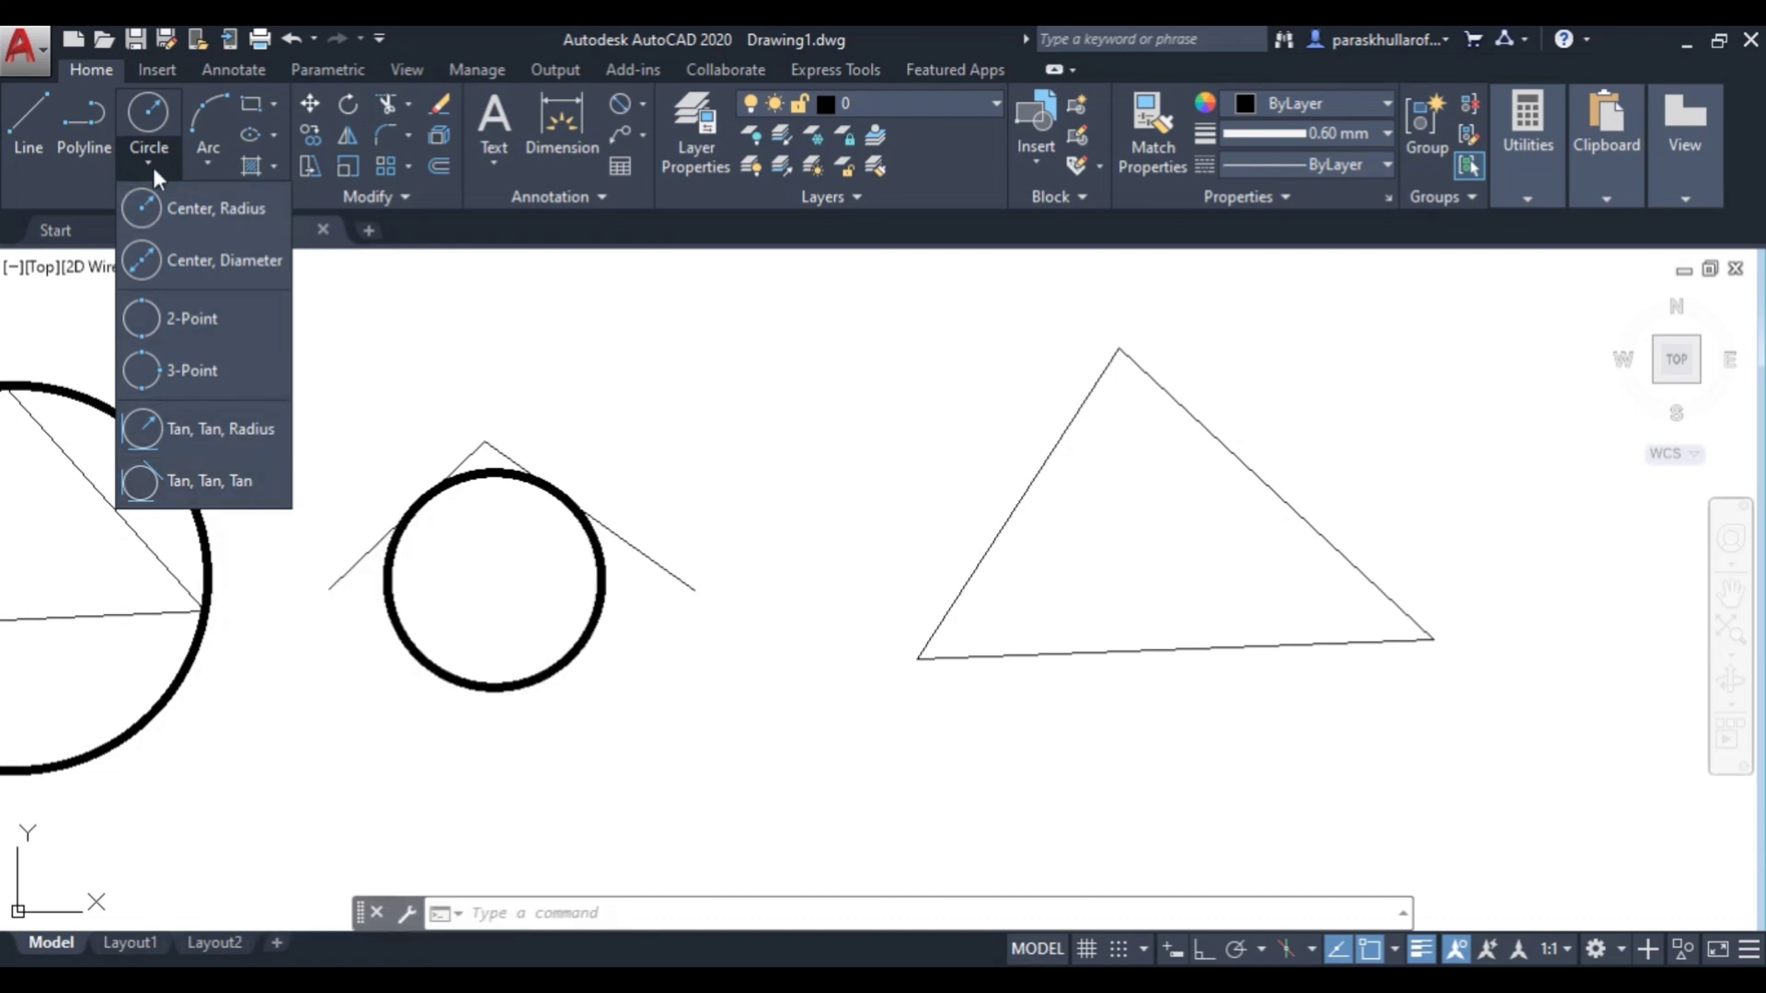
pyautogui.click(213, 480)
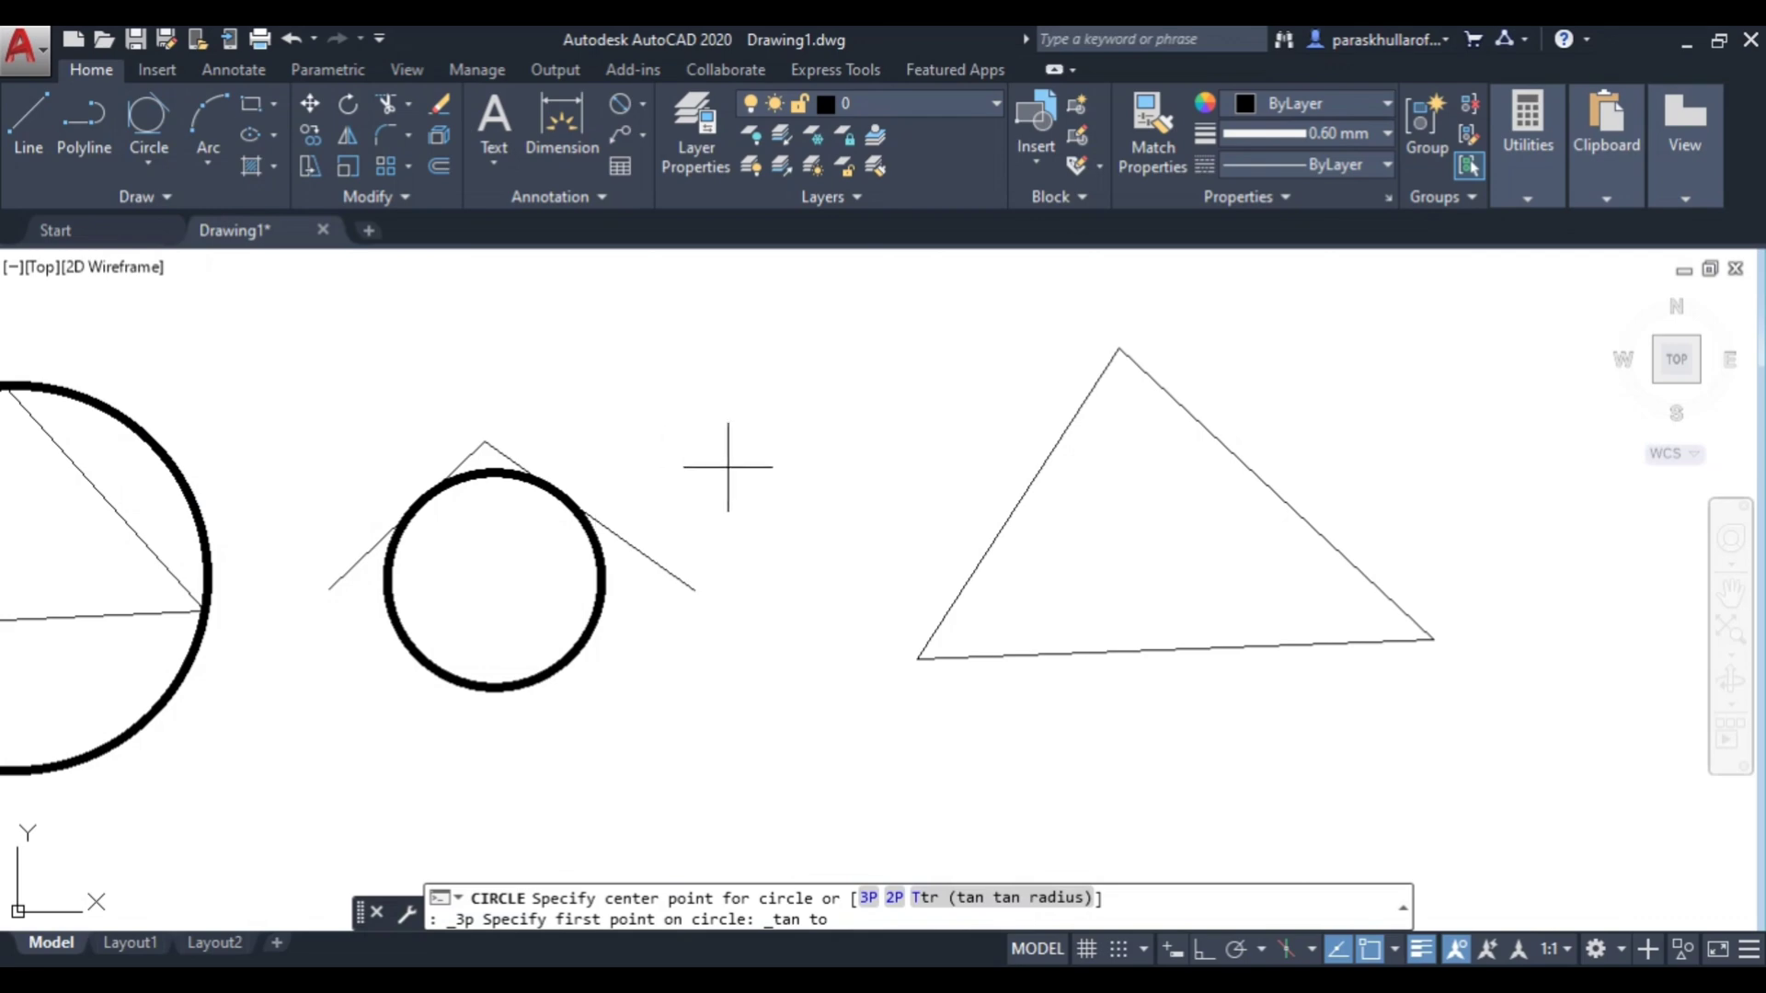
pyautogui.click(1246, 476)
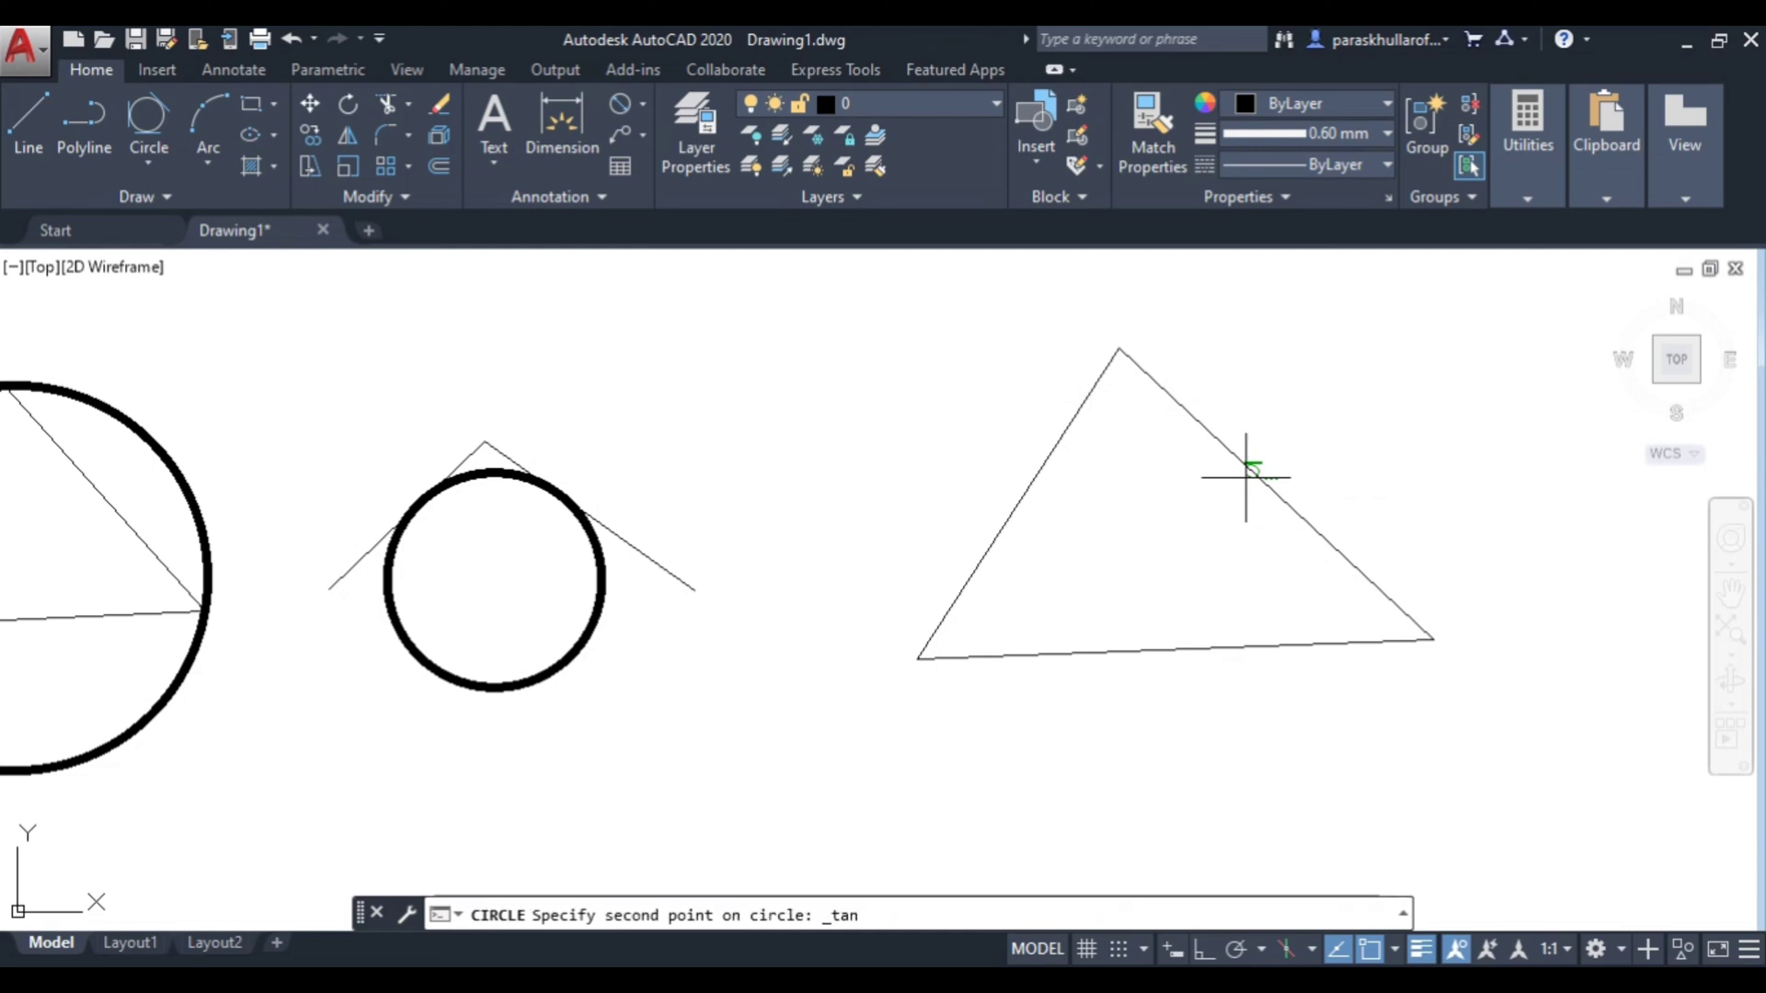
pyautogui.click(1240, 646)
pyautogui.click(983, 544)
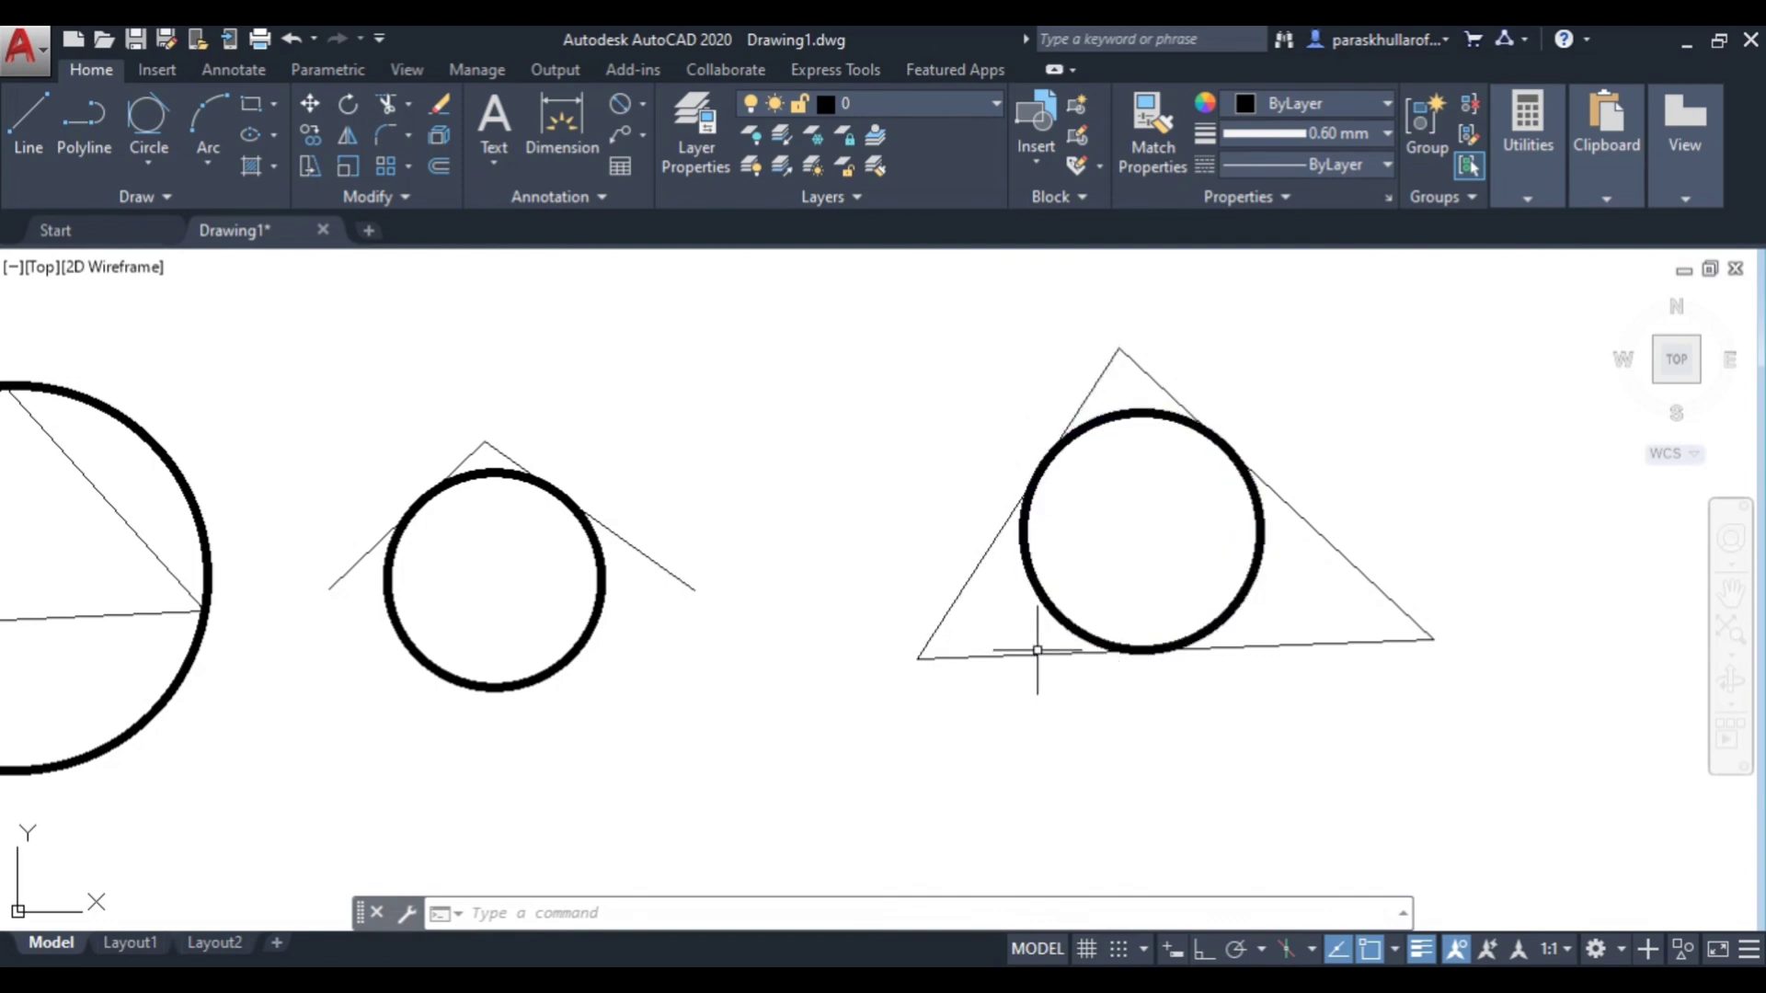
# - Review the whole row of finished circle examples and switch to Paint with the list of circle command methods
pyautogui.scroll(-2, 821, 567)
pyautogui.scroll(-2, 1049, 591)
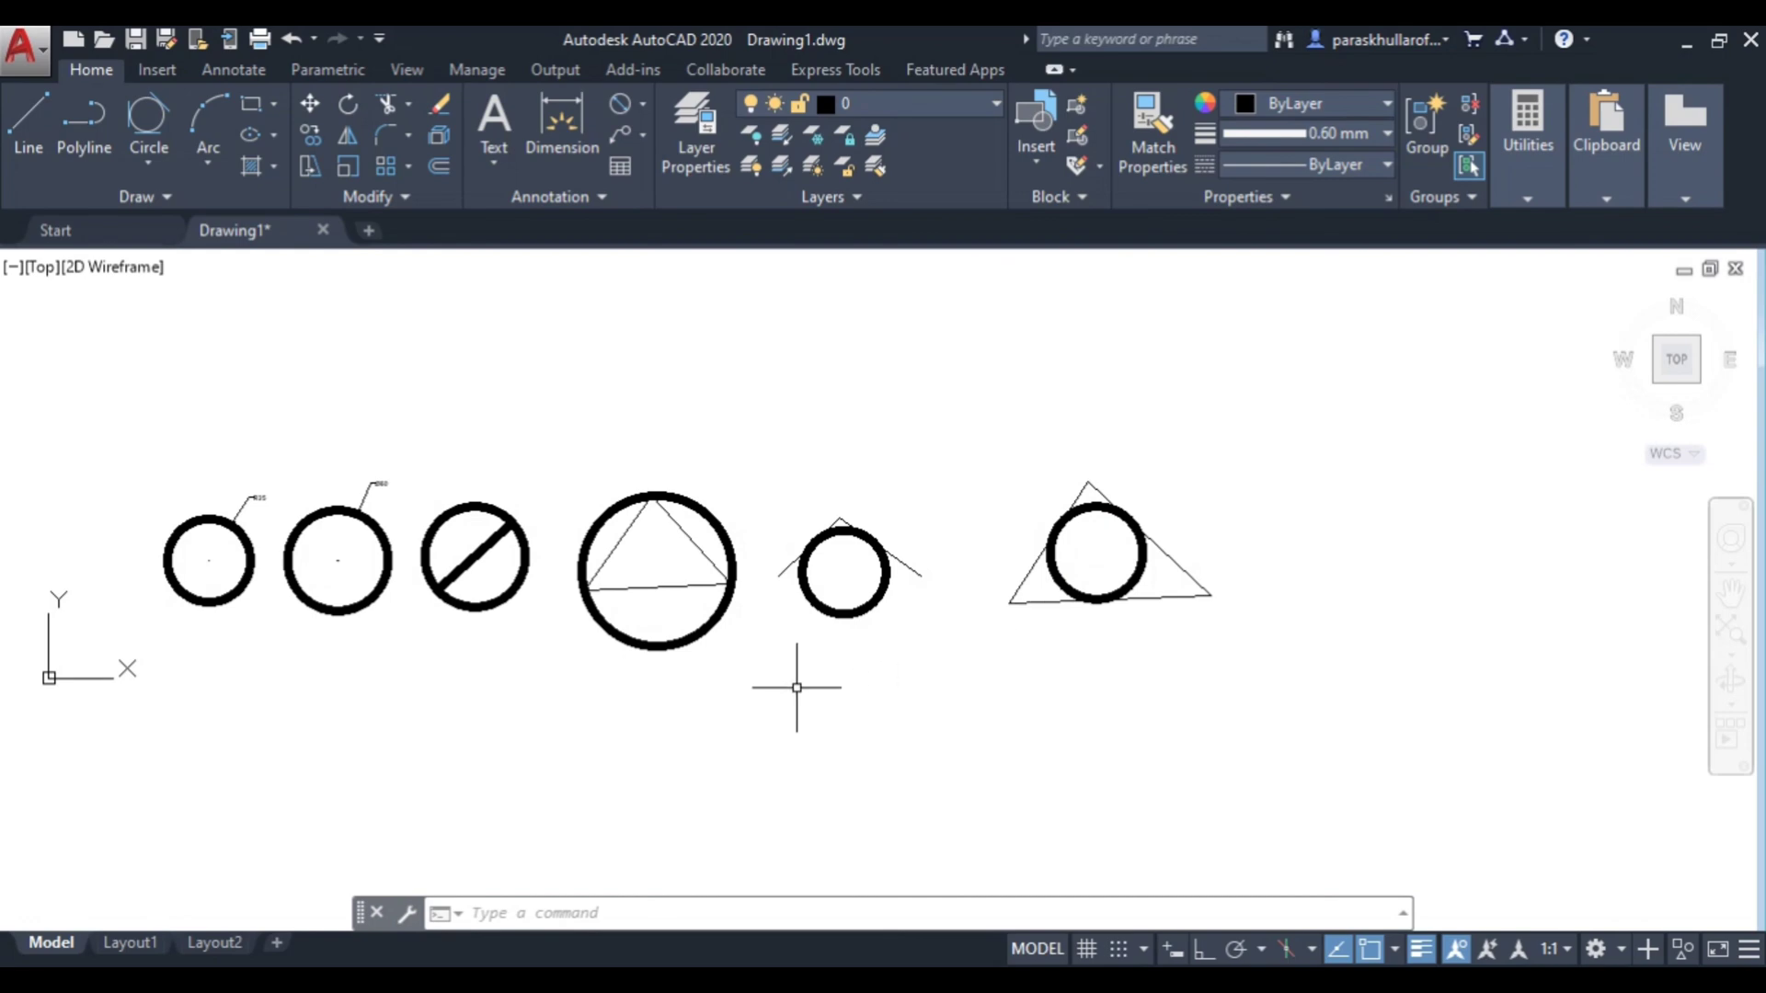
pyautogui.scroll(2, 804, 697)
pyautogui.moveTo(806, 697)
pyautogui.mouseDown(button='middle')
pyautogui.moveTo(832, 714)
pyautogui.moveTo(1162, 721)
pyautogui.mouseUp(button='middle')
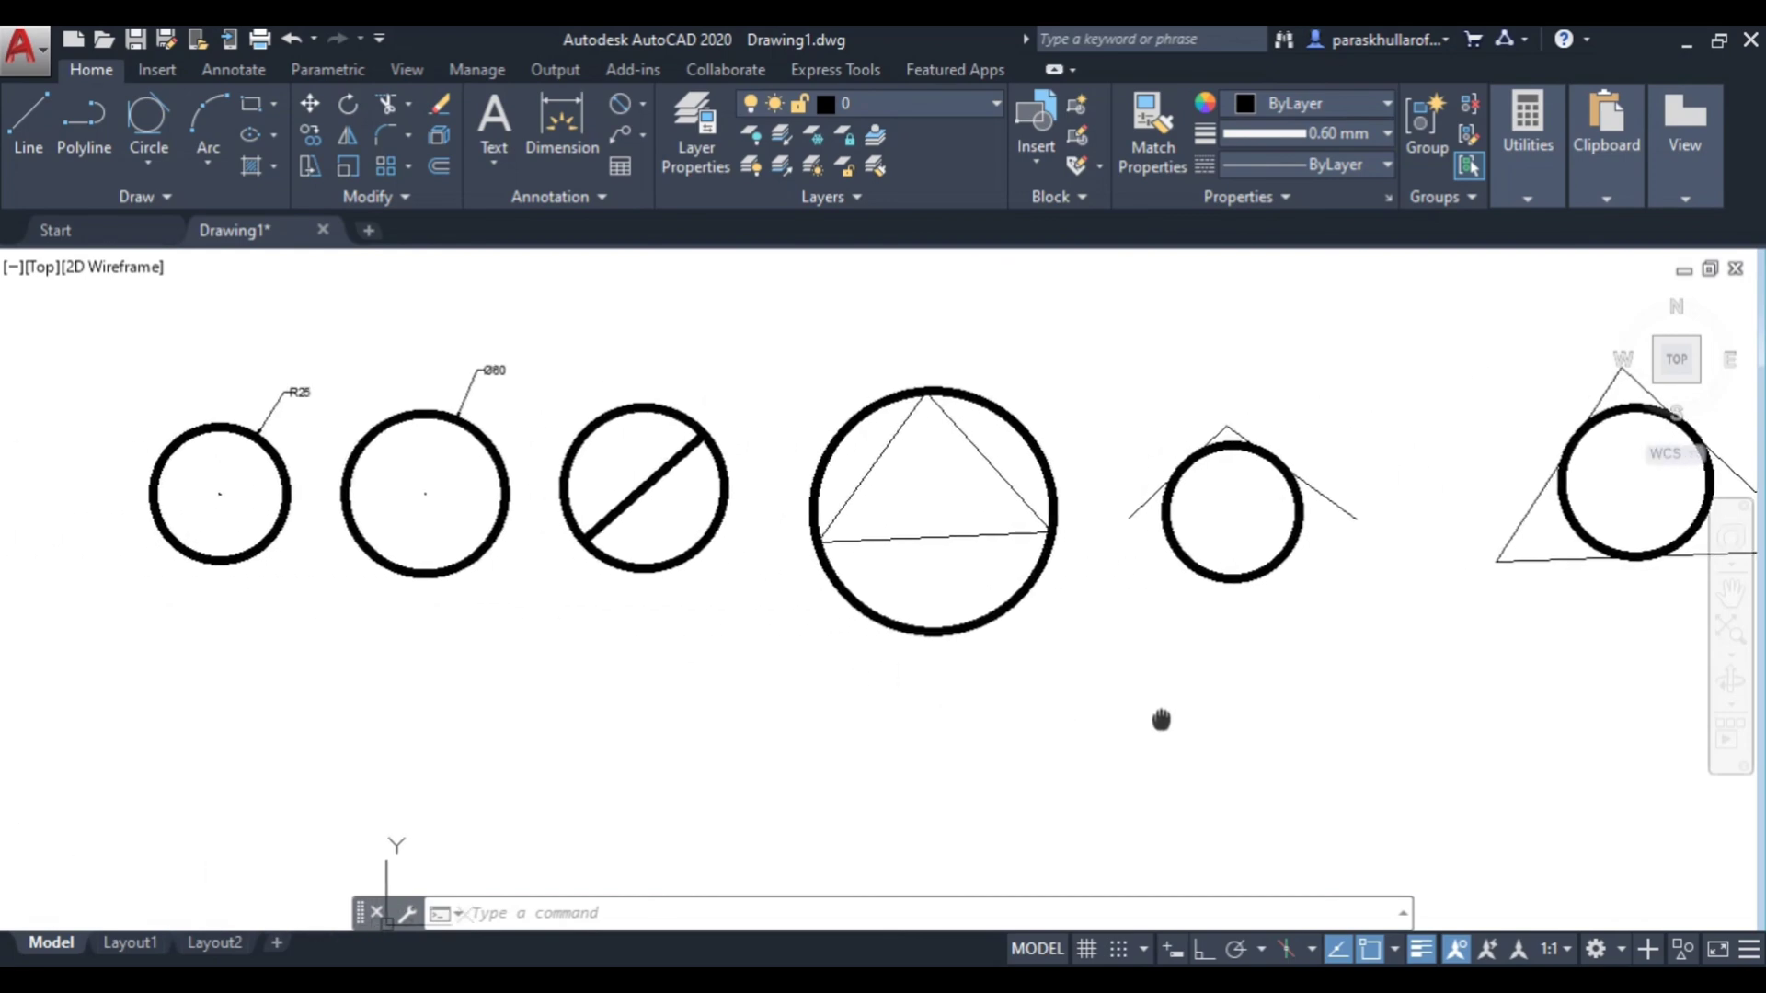
pyautogui.hotkey('alt', 'Tab')
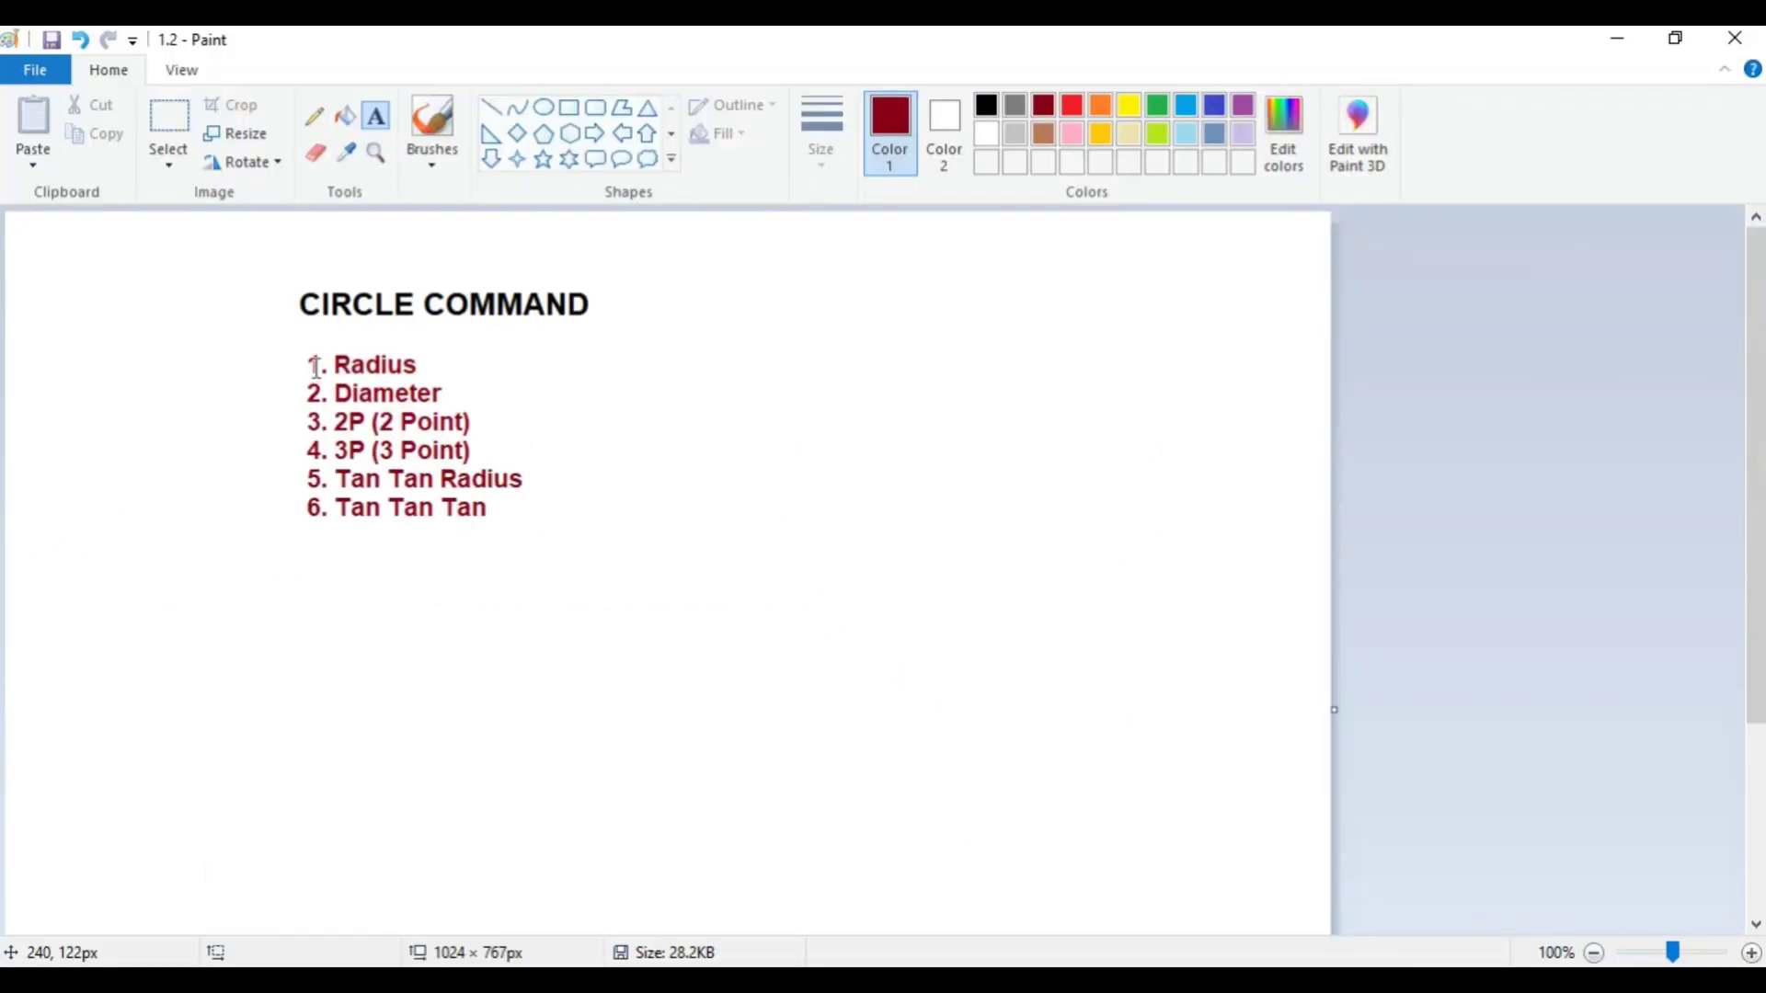